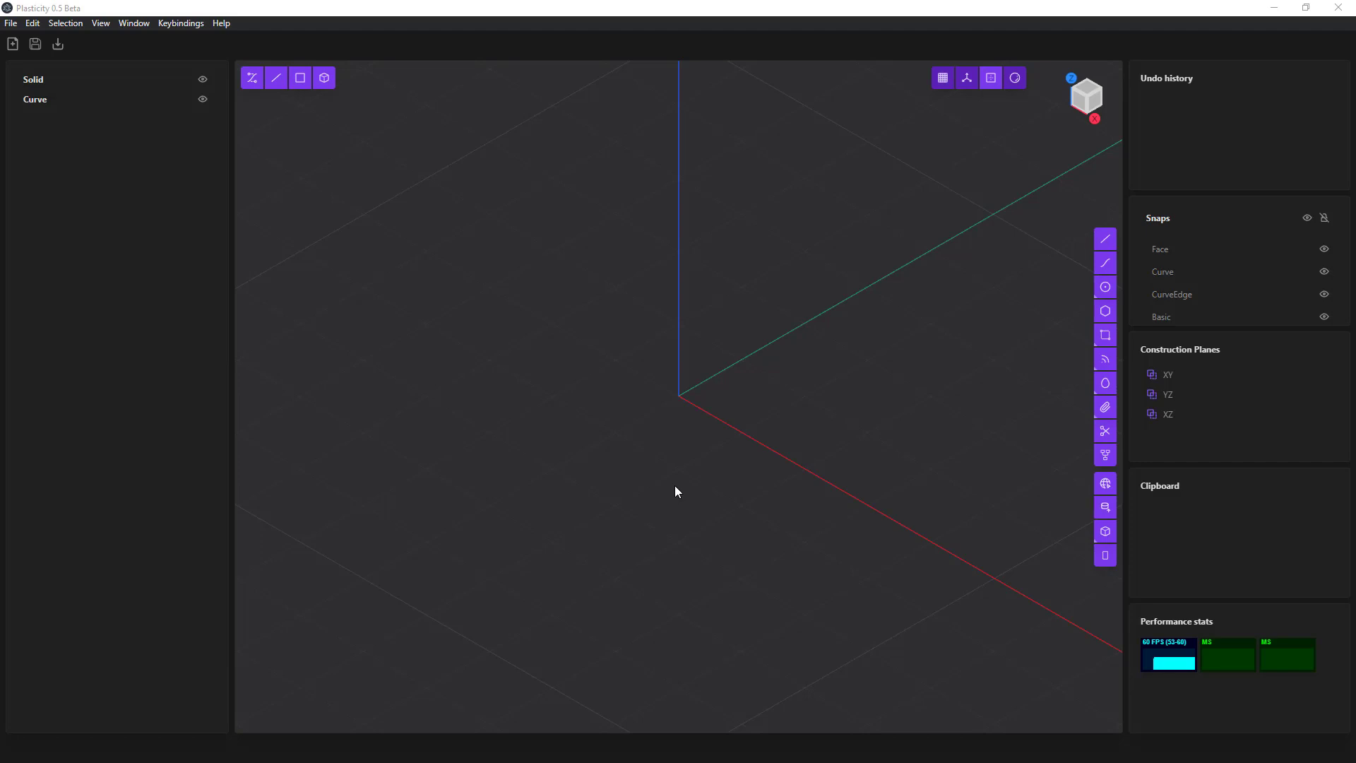
- Cycle through the flat front, right and top views, then orbit into a tilted perspective
left_click(1095, 119)
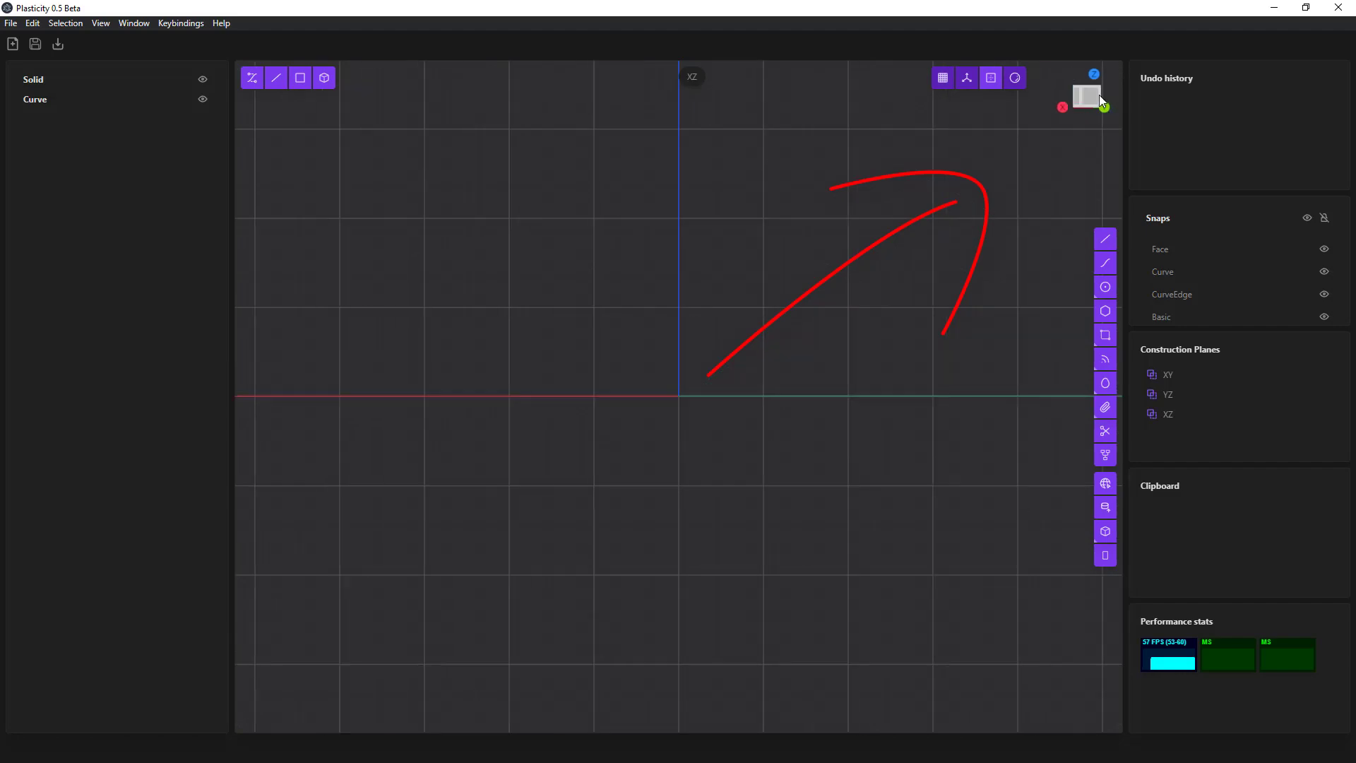
left_click(1086, 98)
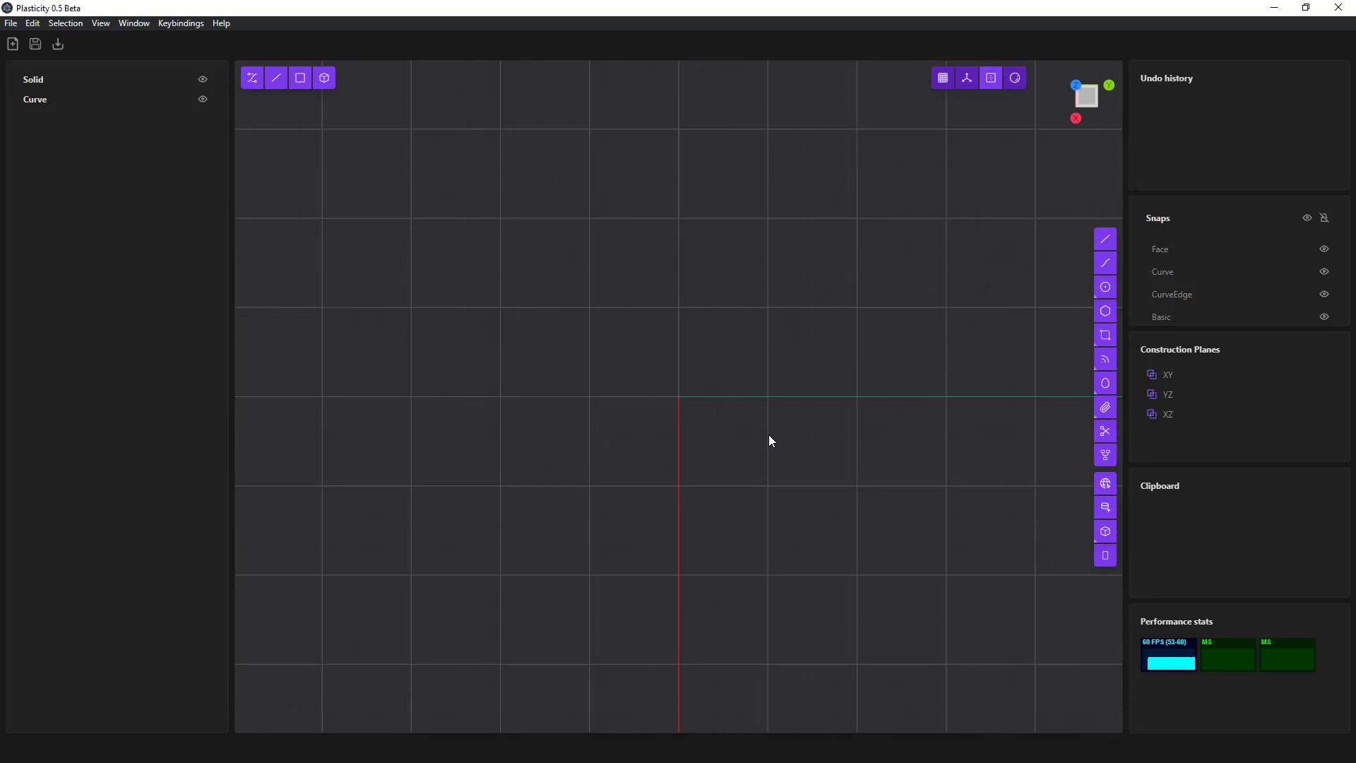
key("1")
key("3")
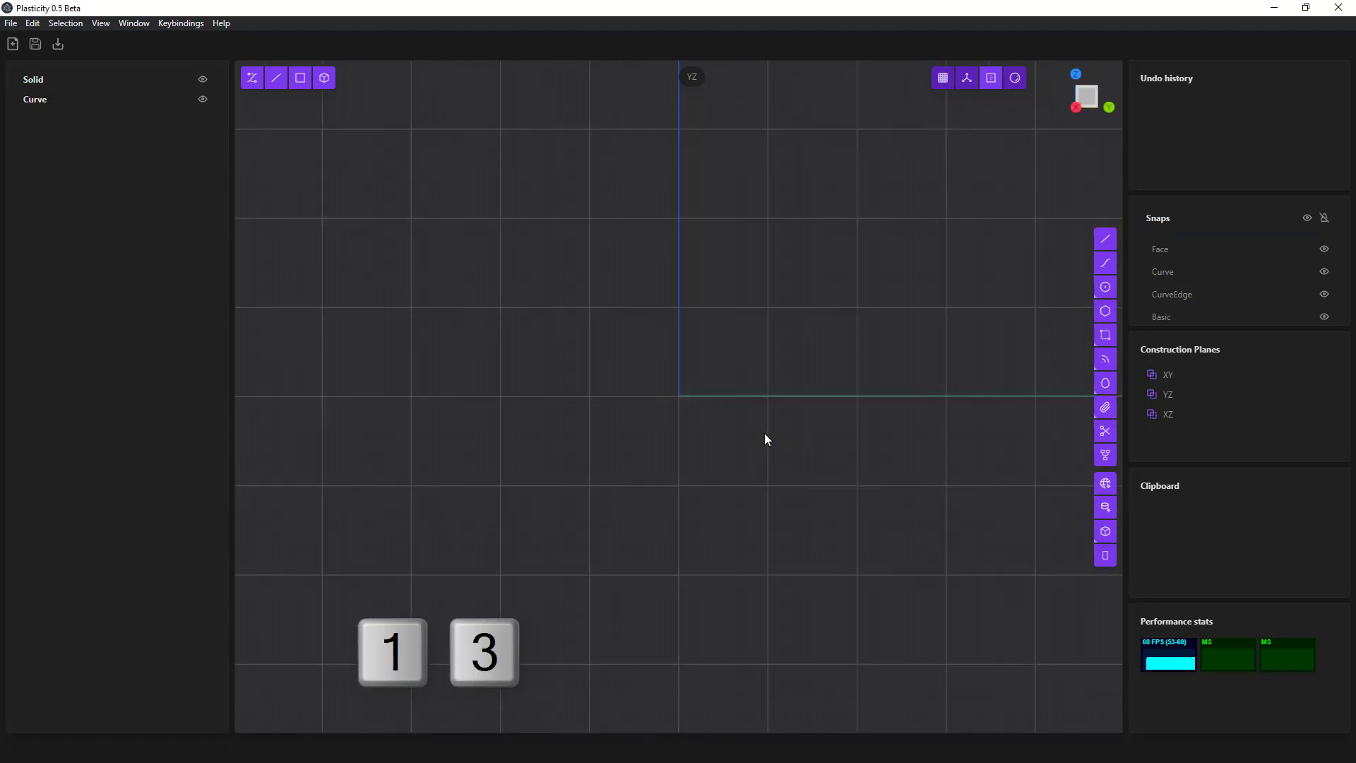
key("7")
middle_click_drag(764, 434, 744, 340)
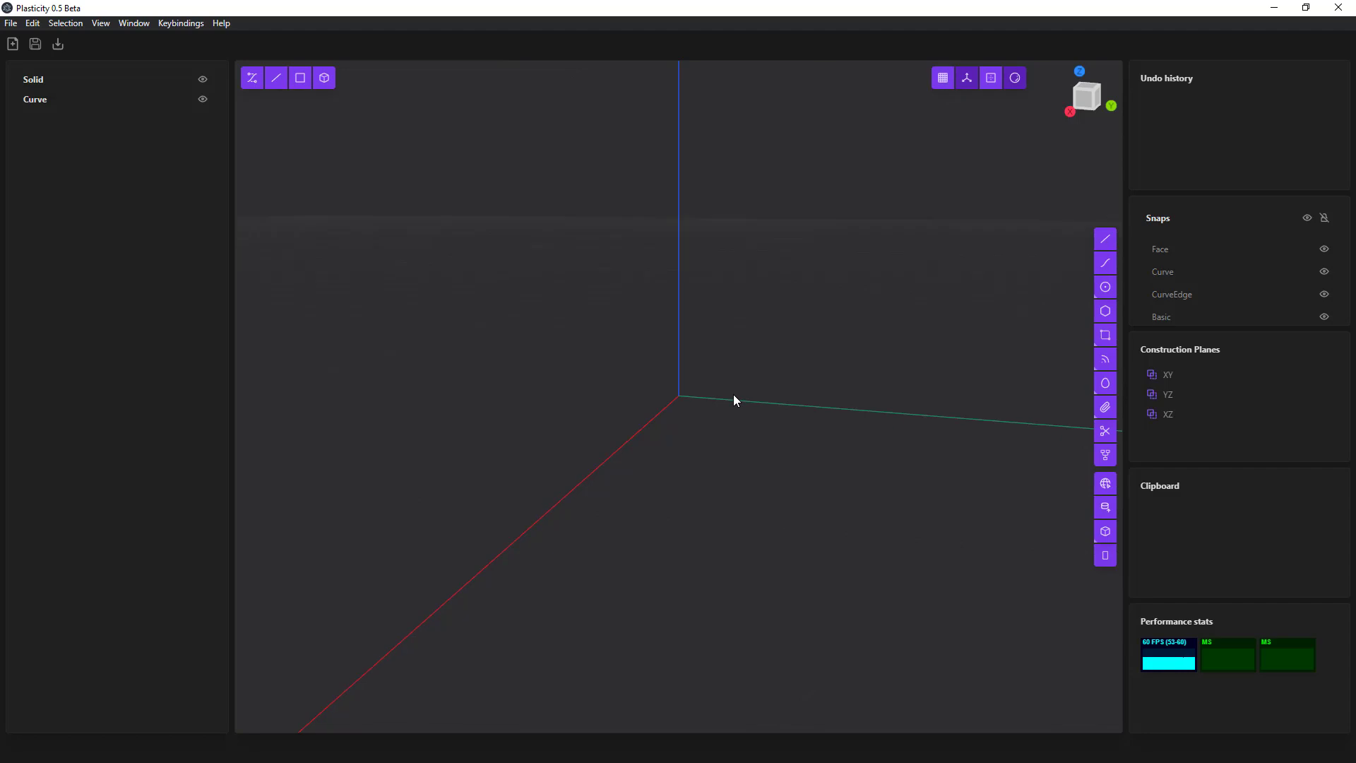
- Snap flat onto the XZ plane, orbit back into perspective and pan to recentre the origin
left_click(944, 79)
middle_click_drag(735, 334, 747, 366)
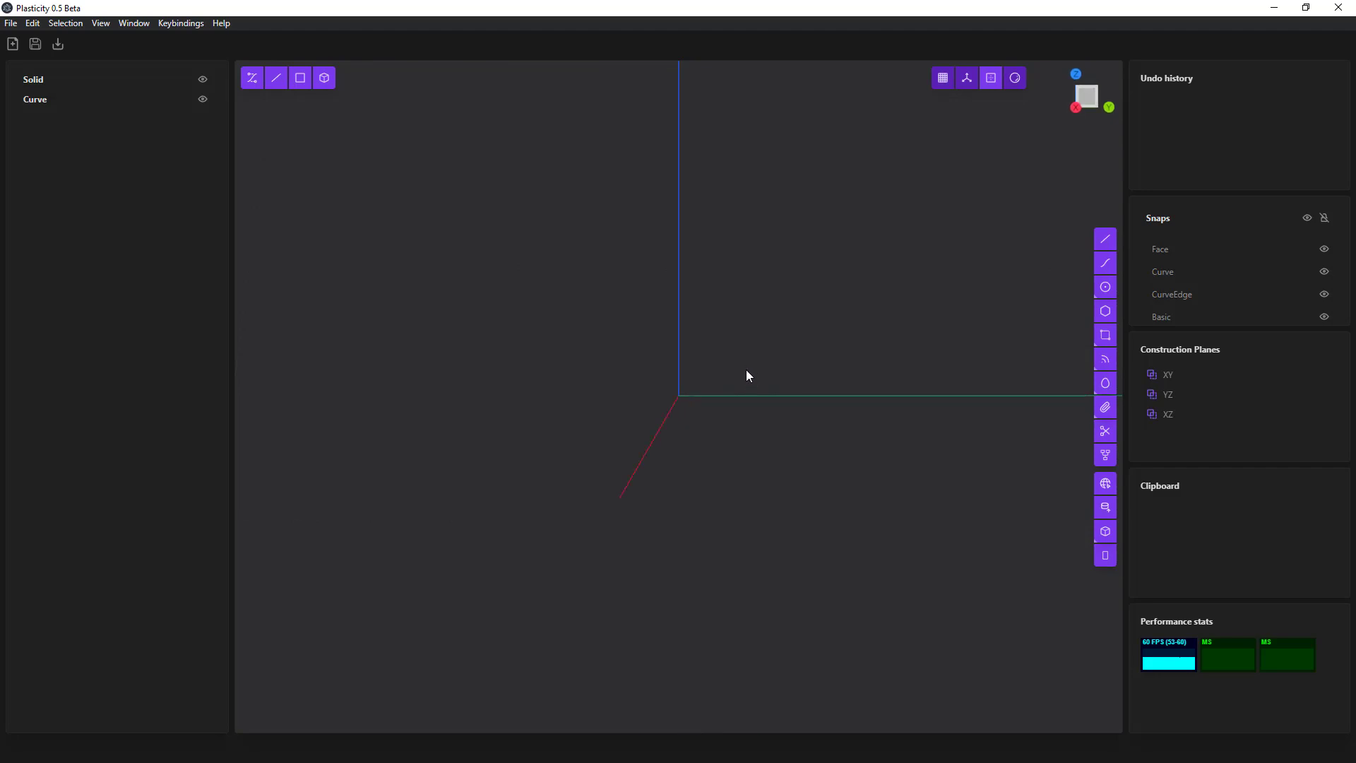
key("KP_1")
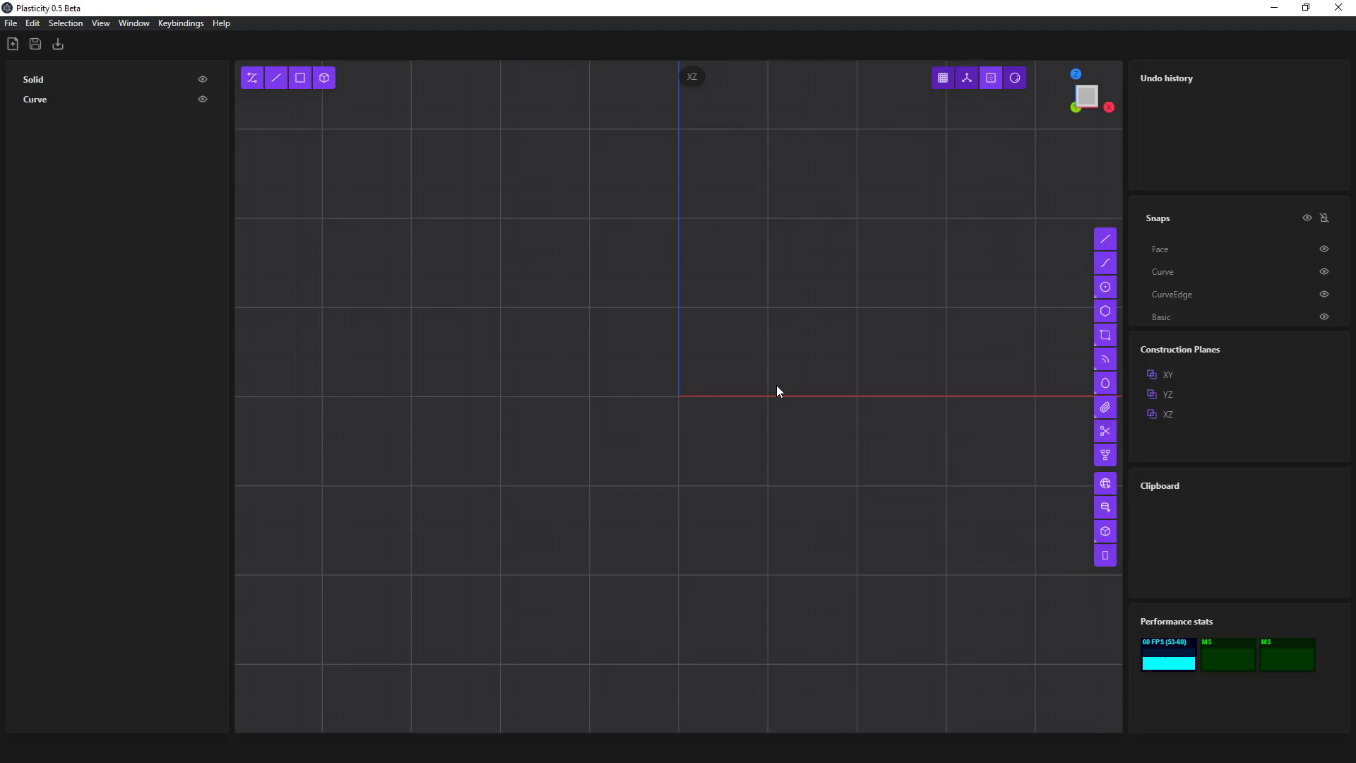
middle_click_drag(763, 382, 572, 441)
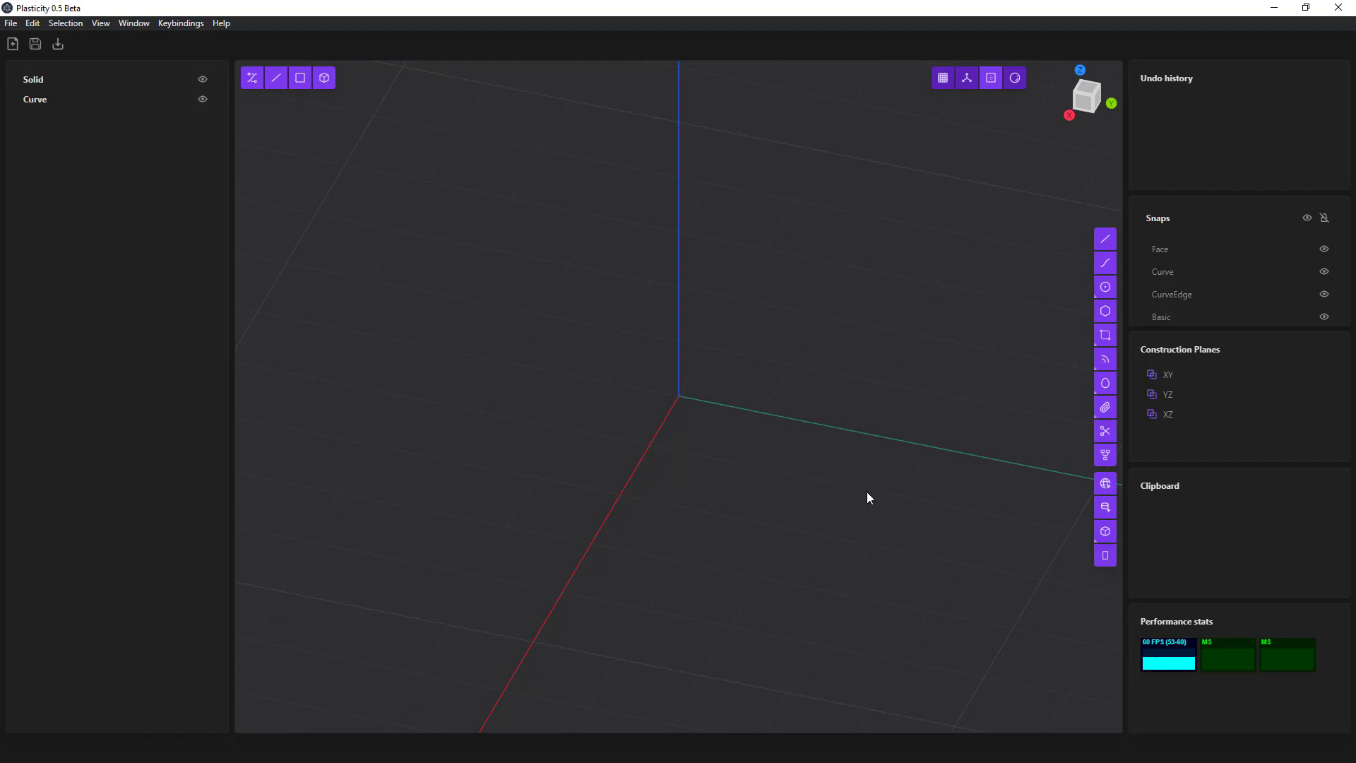
middle_click_drag(867, 495, 712, 433, "shift")
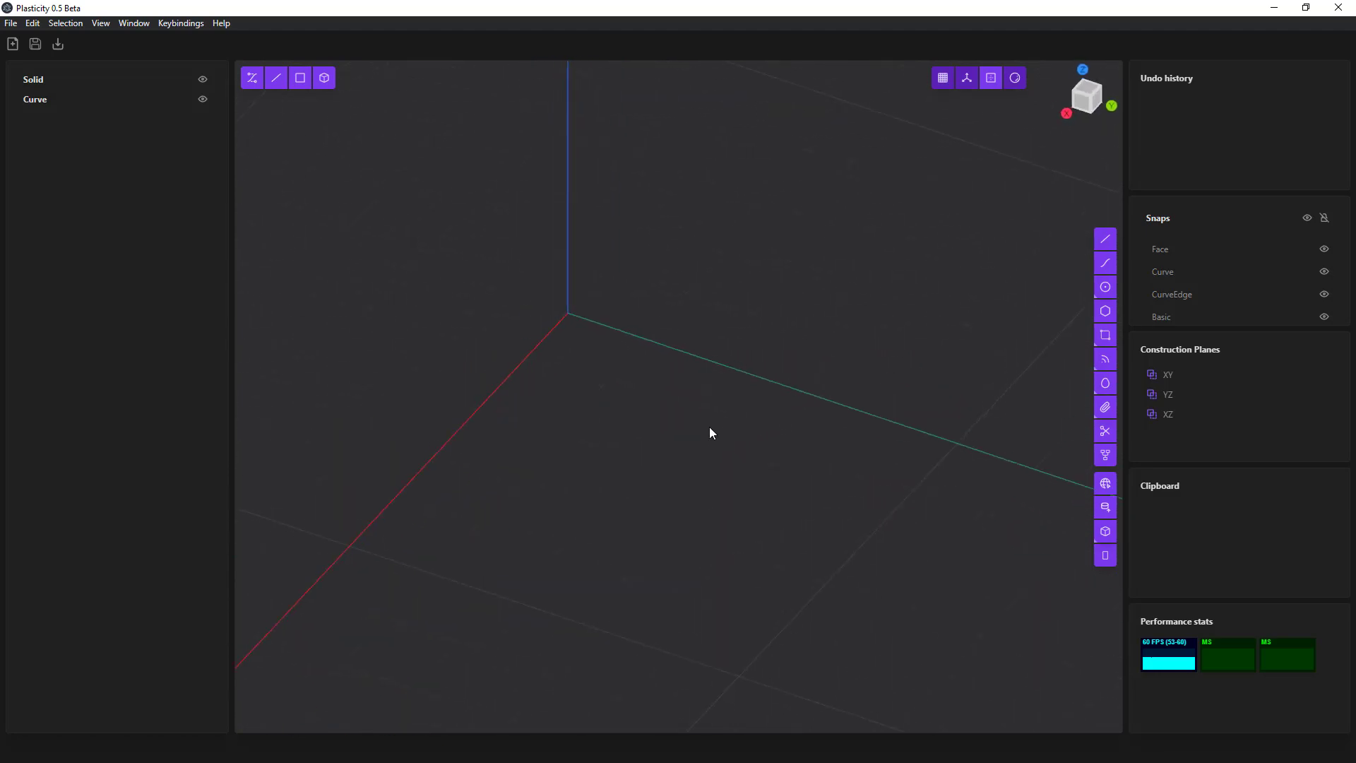
middle_click_drag(637, 408, 672, 429, "shift")
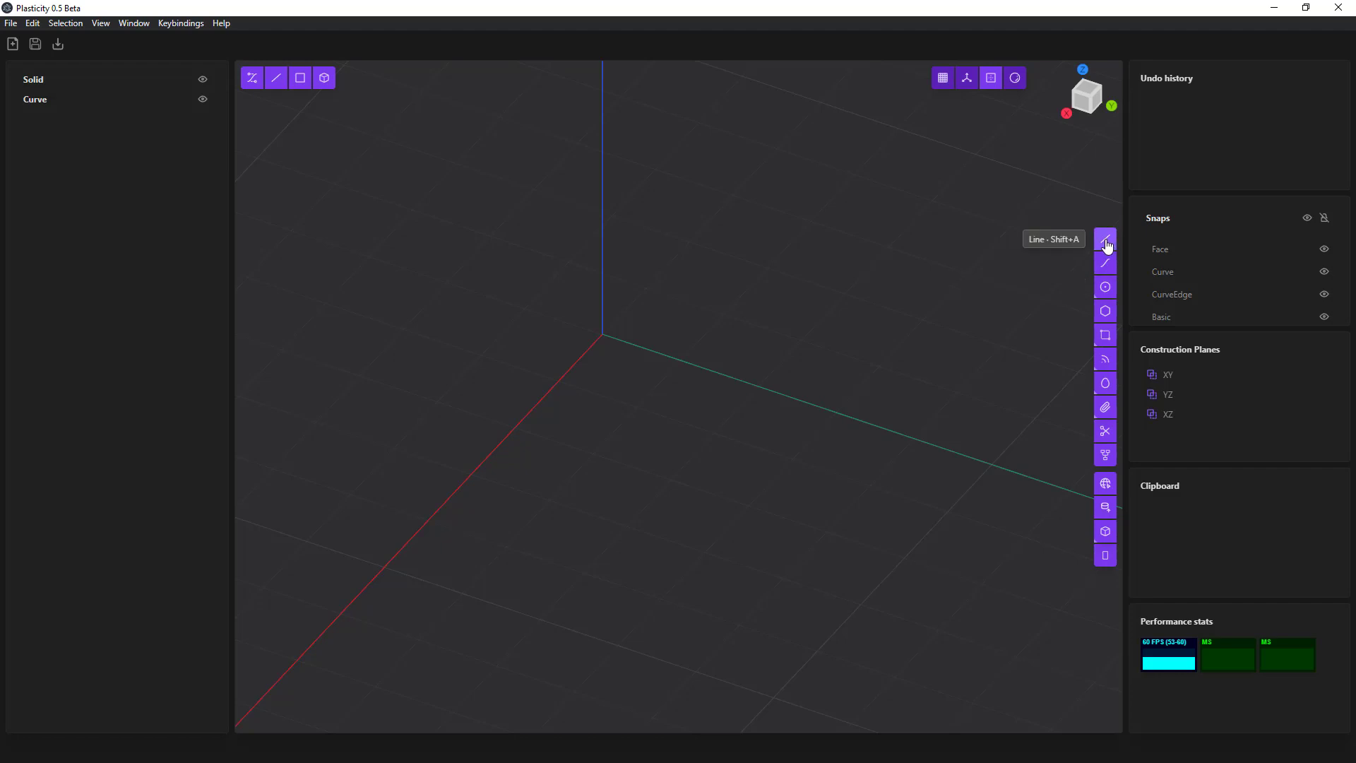
- Draw a four-sided line outline from the origin via the Y axis, front and X axis, closing at the origin
key("ctrl+z")
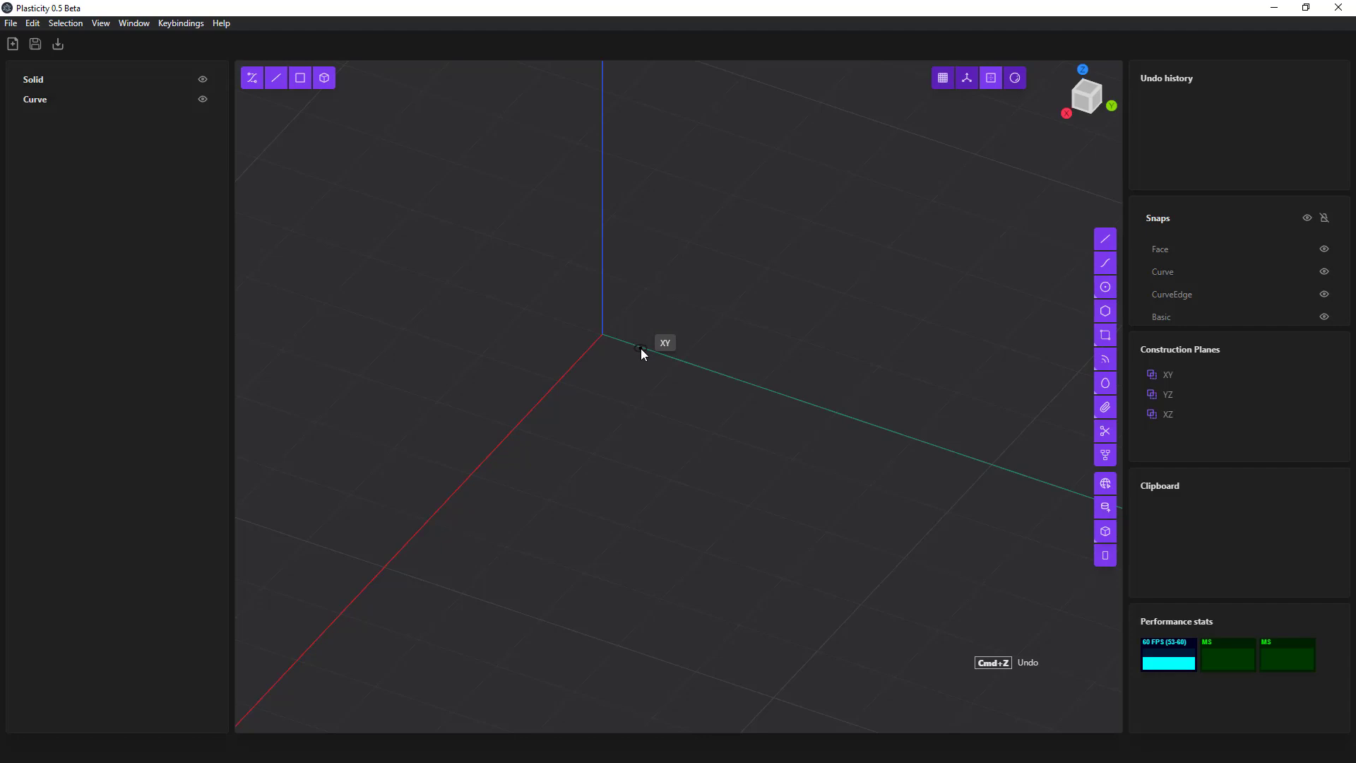
left_click(605, 337)
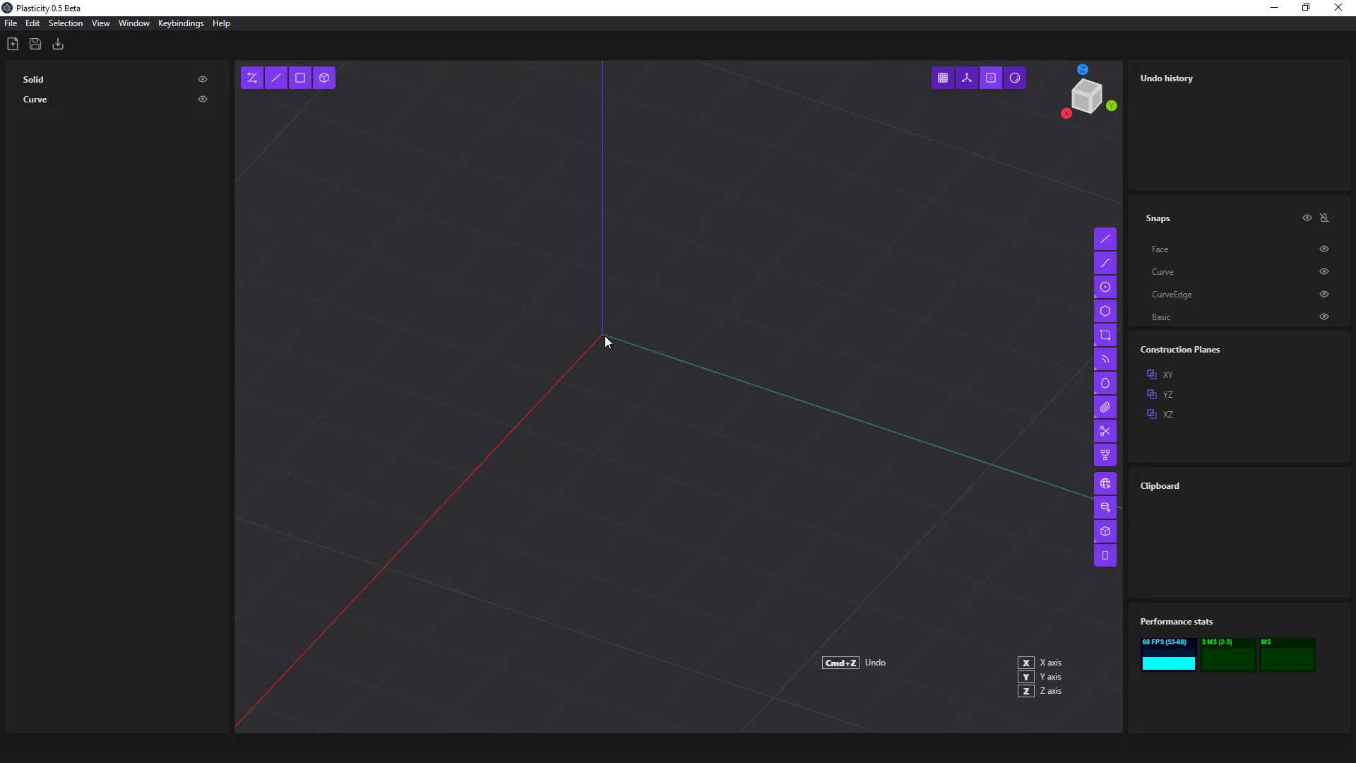
left_click(913, 440)
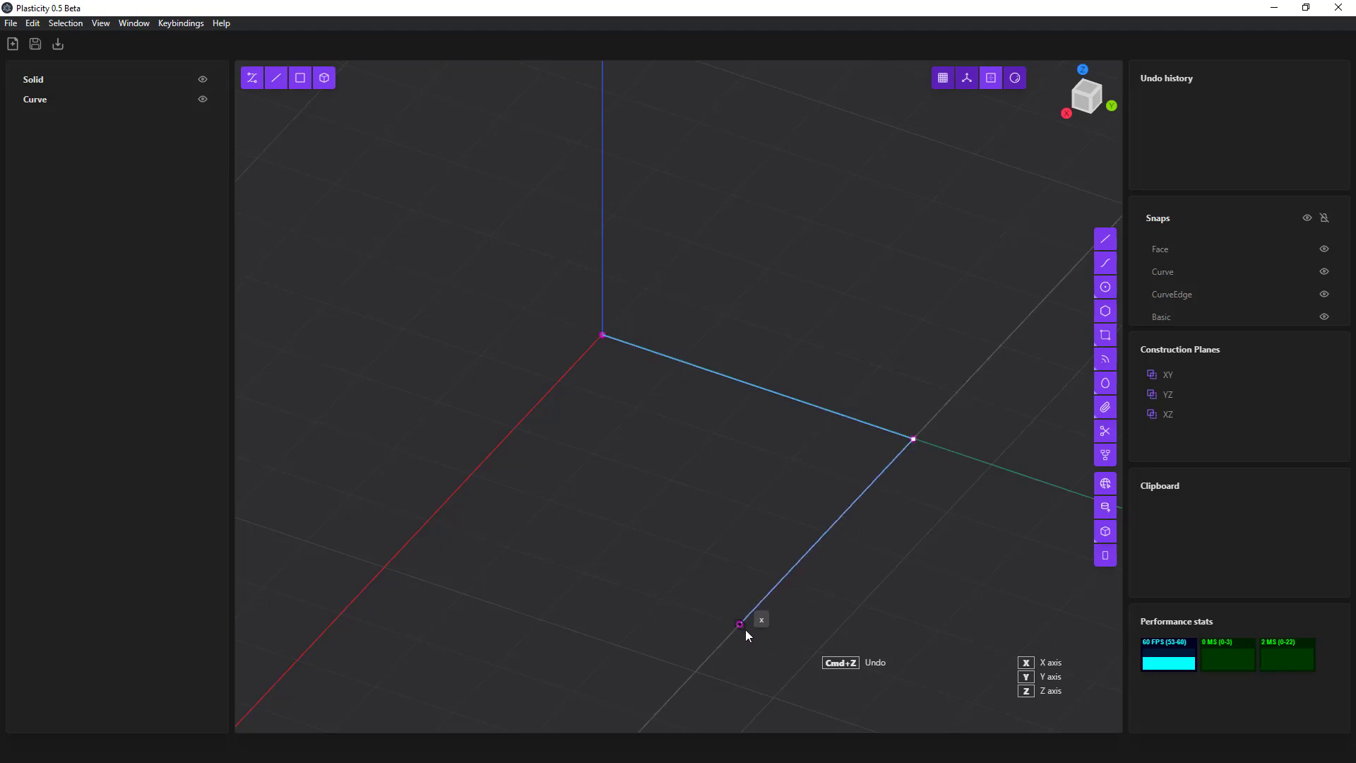
left_click(745, 629)
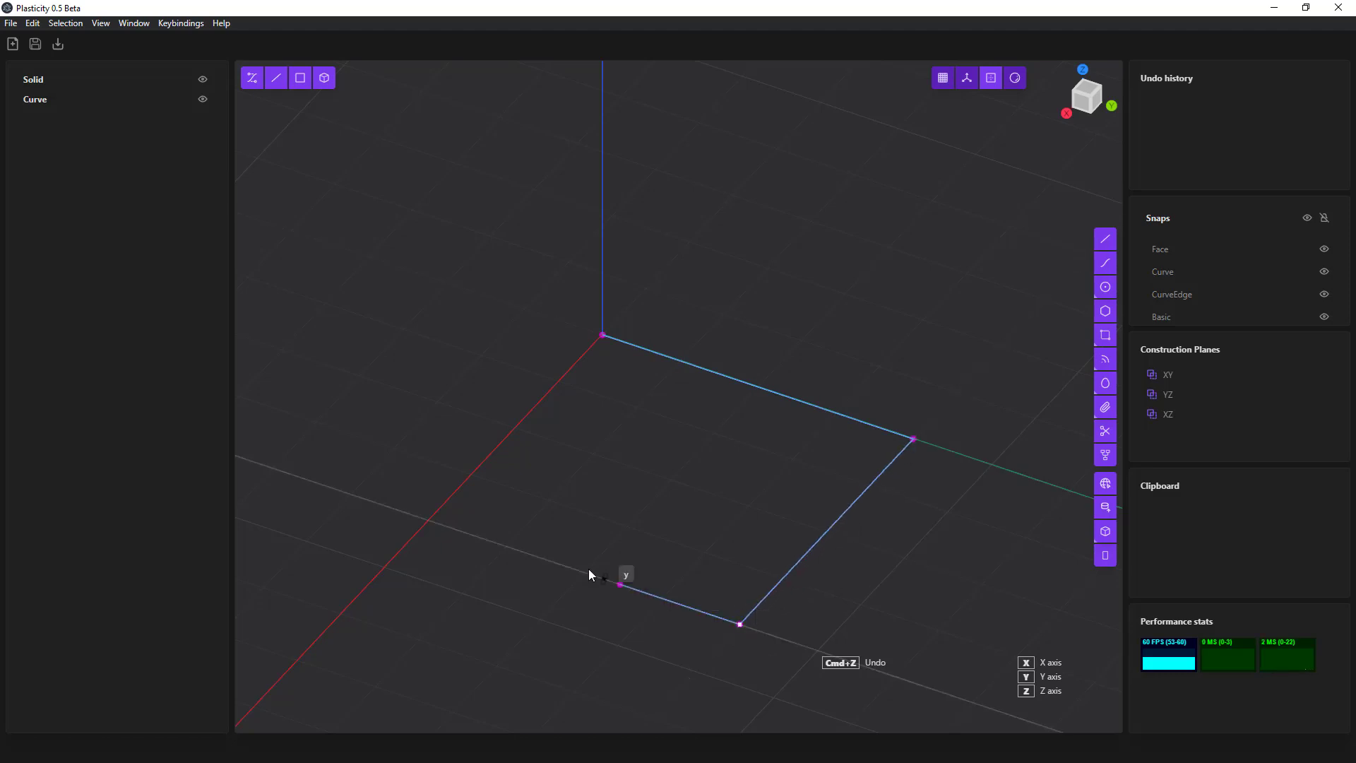
left_click(434, 523)
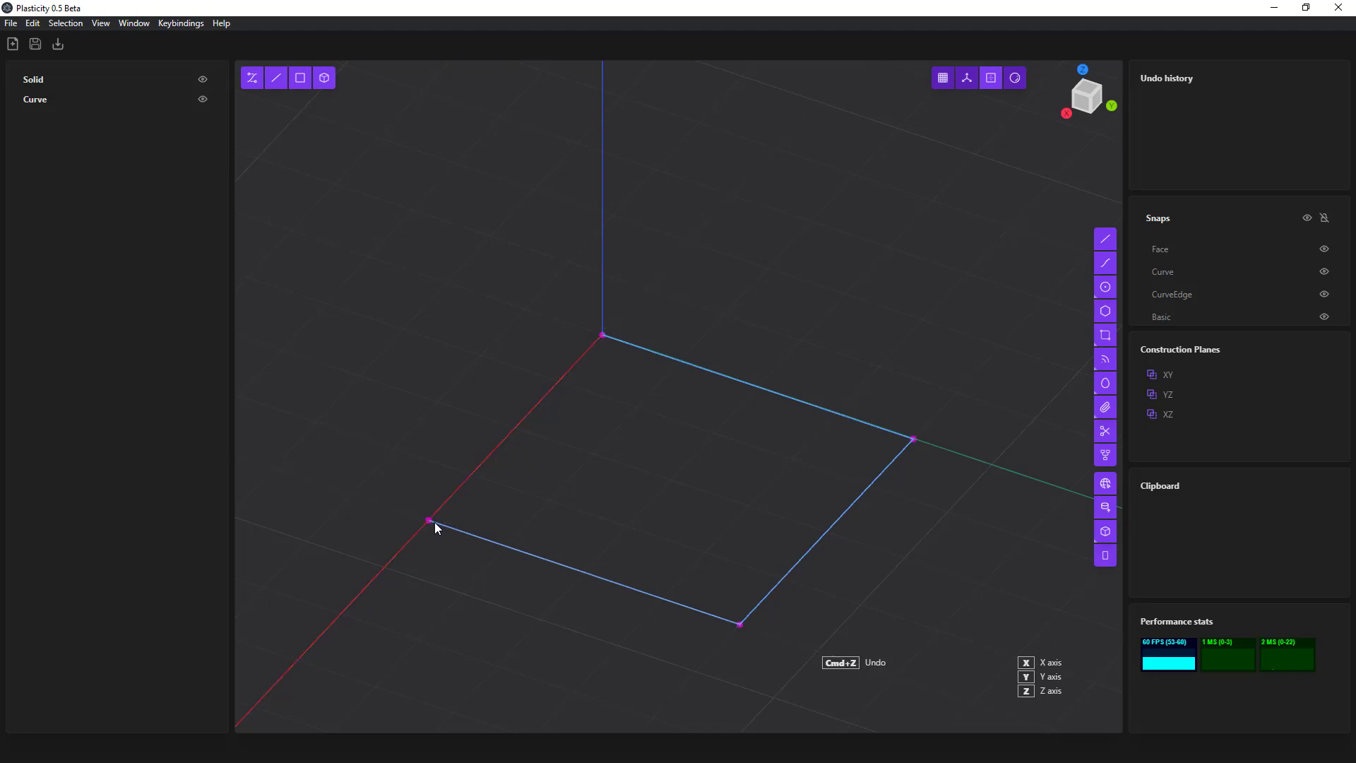
left_click(600, 337)
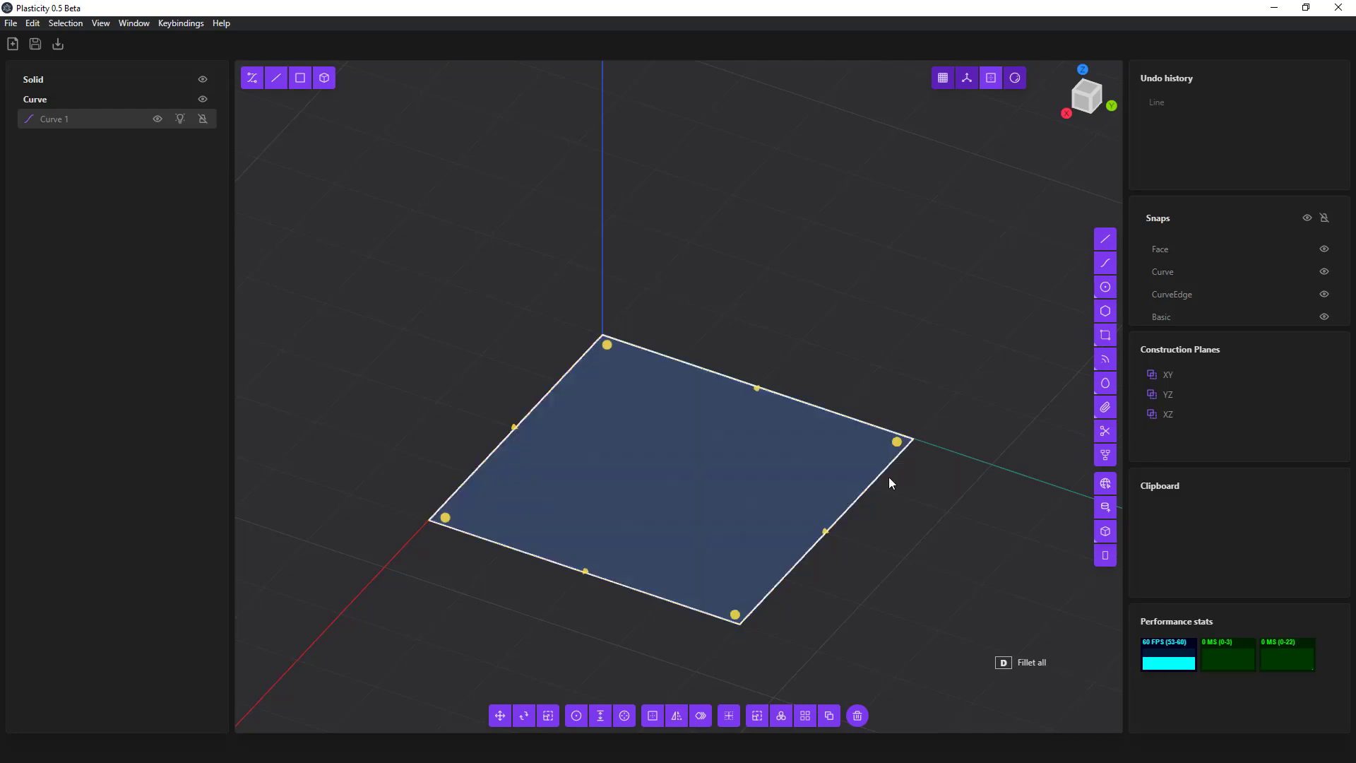
- Enlarge the rectangle by dragging its left, right, top and bottom edges outward
left_click_drag(828, 531, 710, 531)
left_click_drag(540, 557, 499, 609)
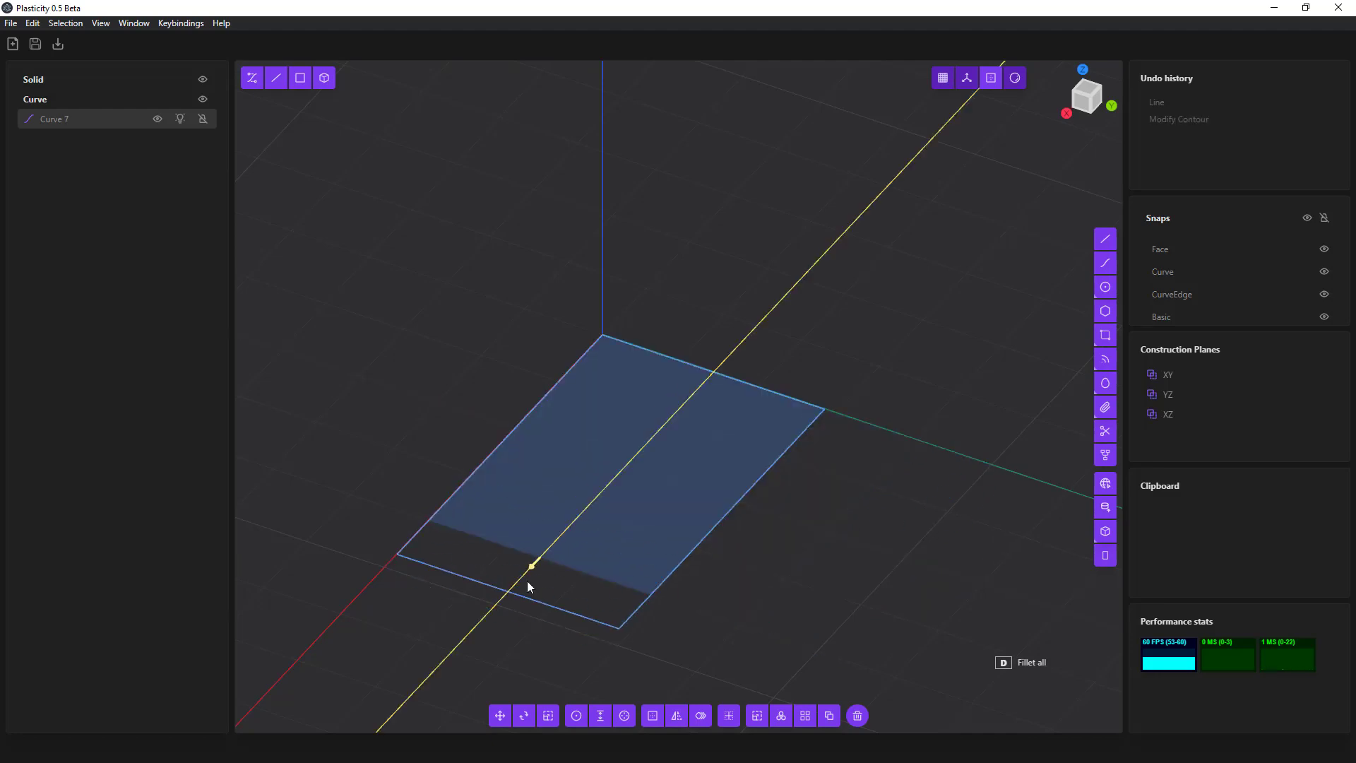
left_click_drag(528, 587, 551, 488)
left_click_drag(539, 403, 507, 393)
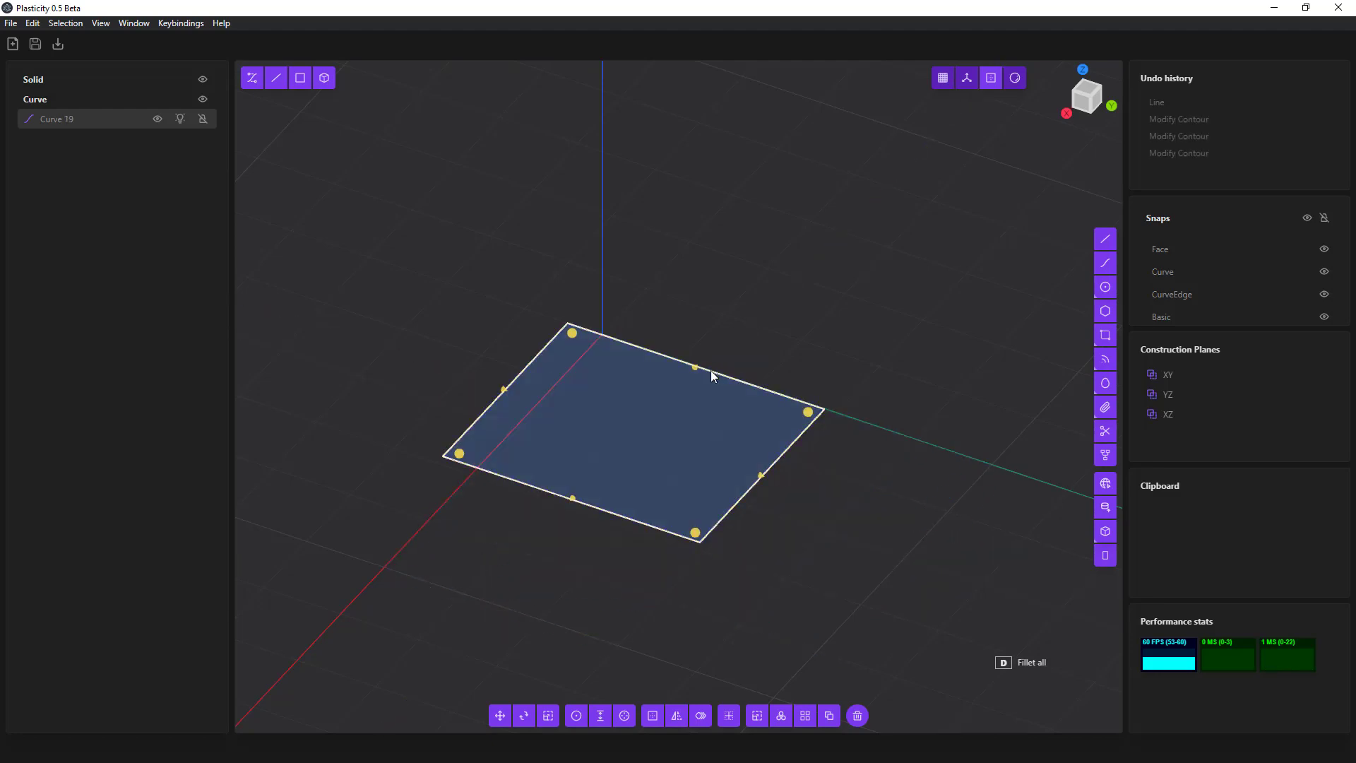
left_click_drag(712, 374, 746, 339)
left_click_drag(777, 460, 852, 487)
left_click_drag(520, 375, 466, 354)
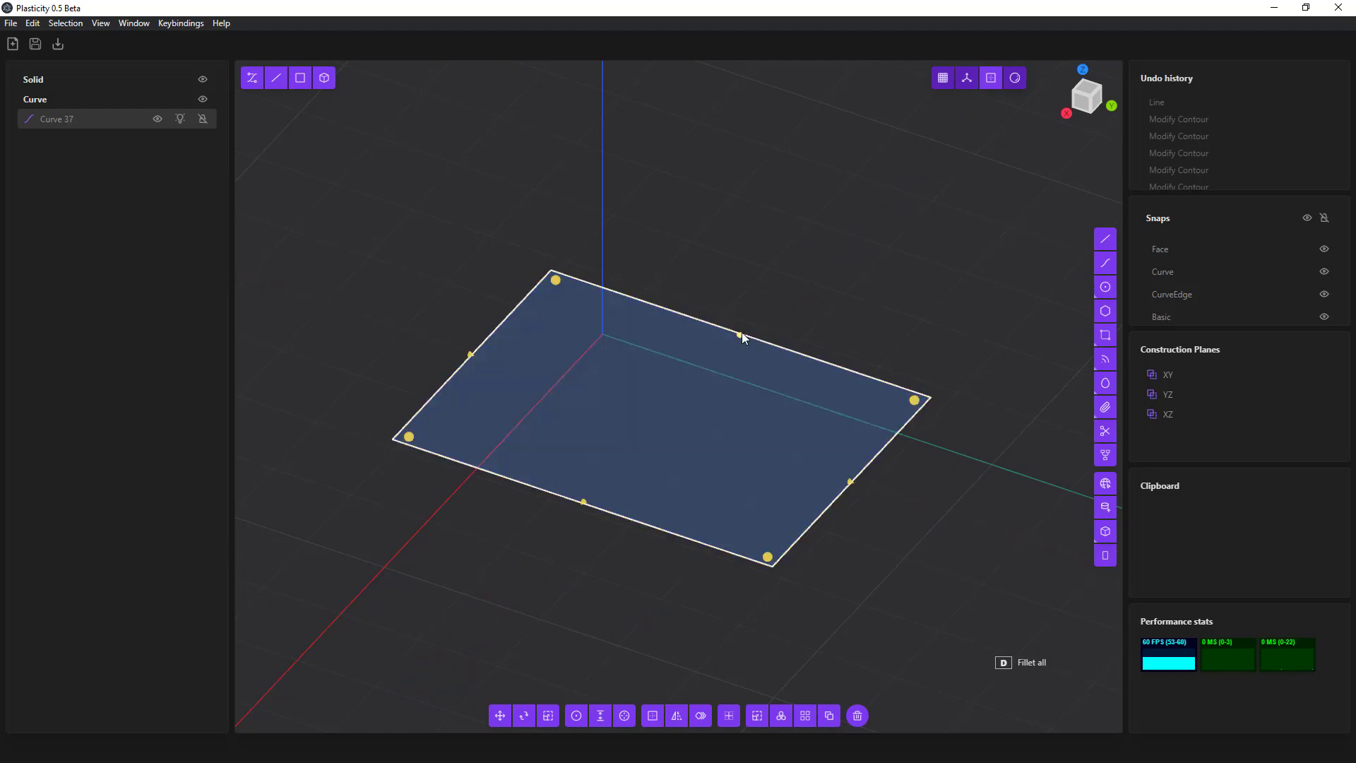
left_click_drag(742, 337, 775, 291)
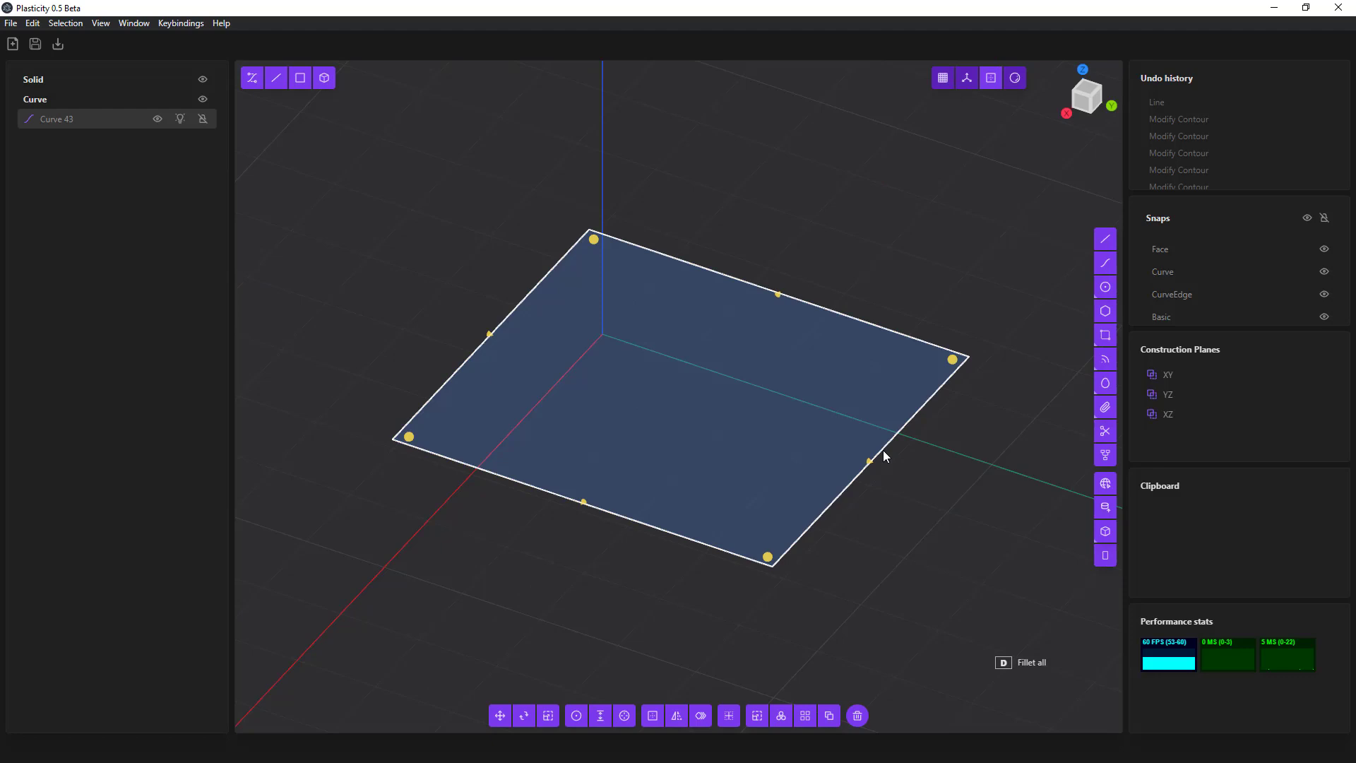
left_click_drag(872, 460, 890, 475)
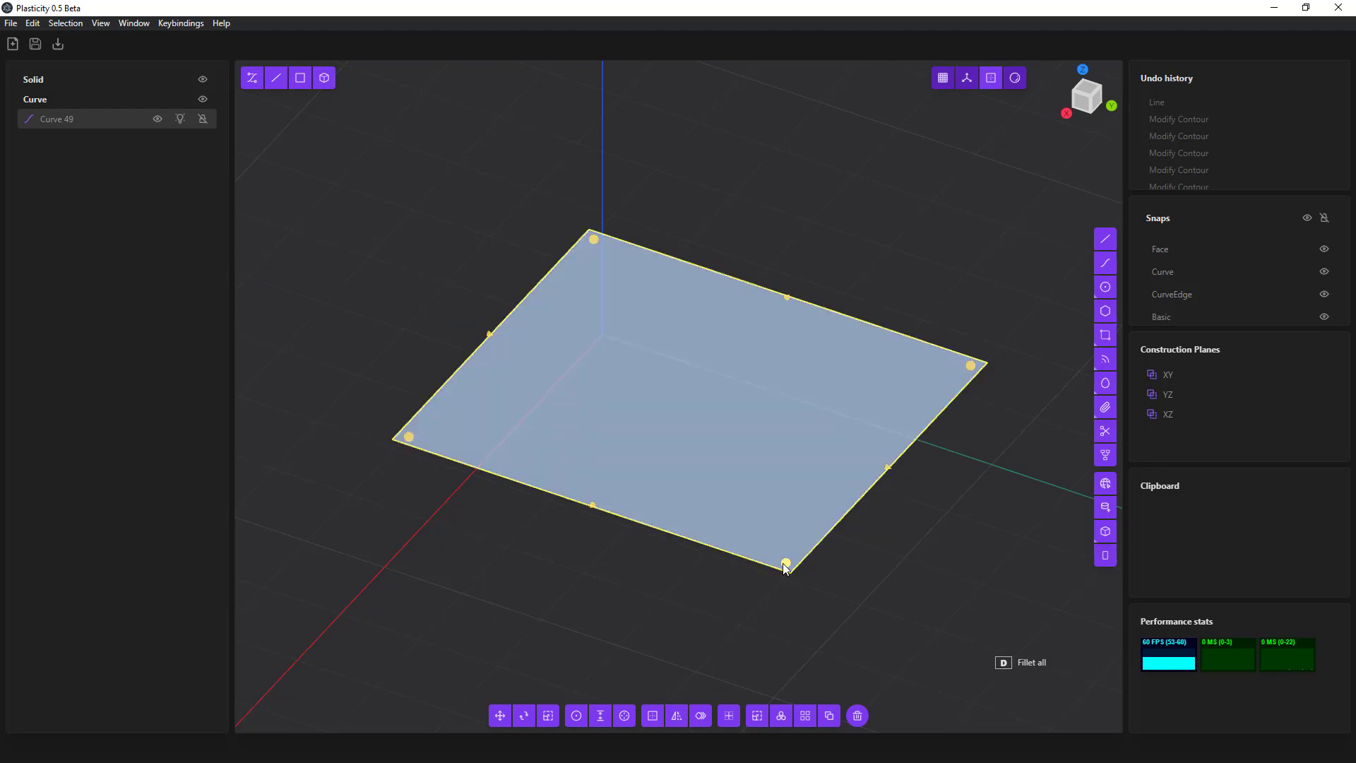
- Fillet the bottom corner and apply Fillet all for equal rounded corners
left_click_drag(786, 563, 763, 520)
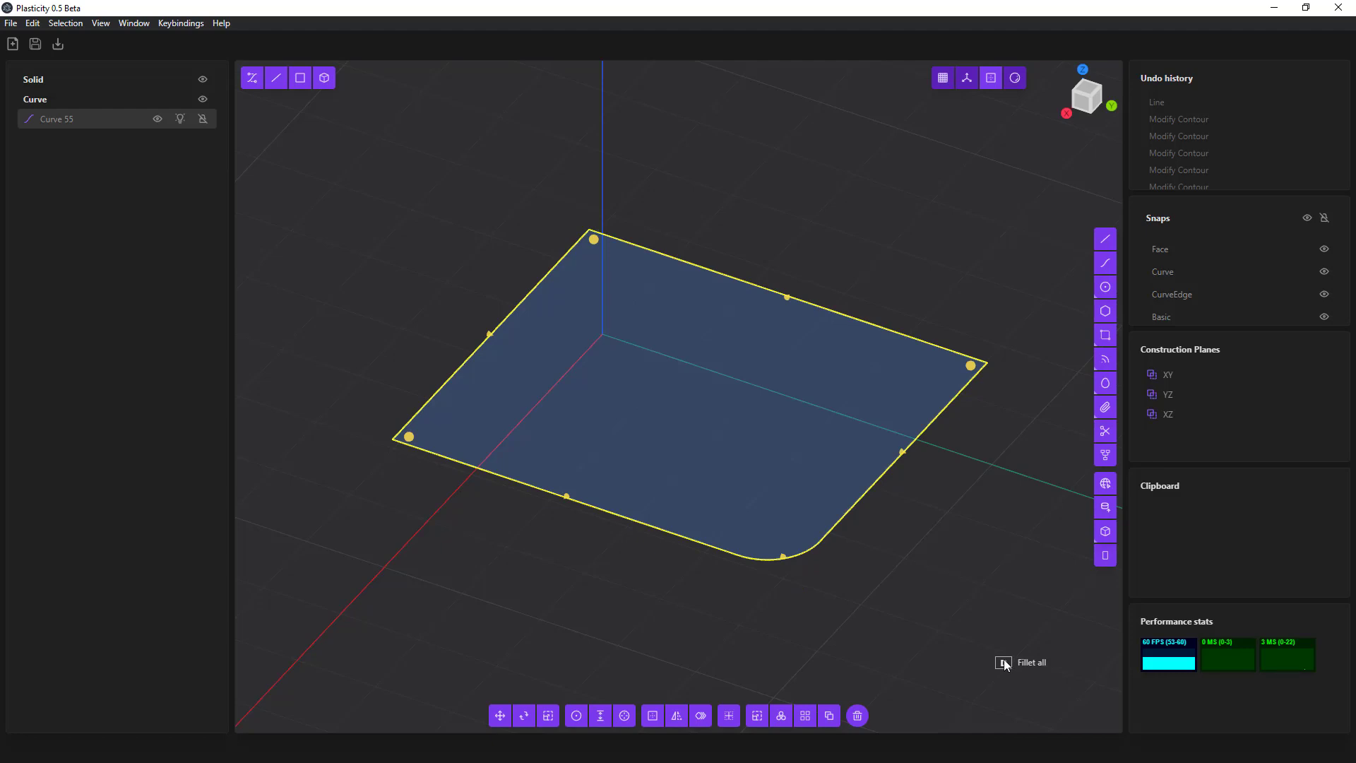
left_click(1010, 667)
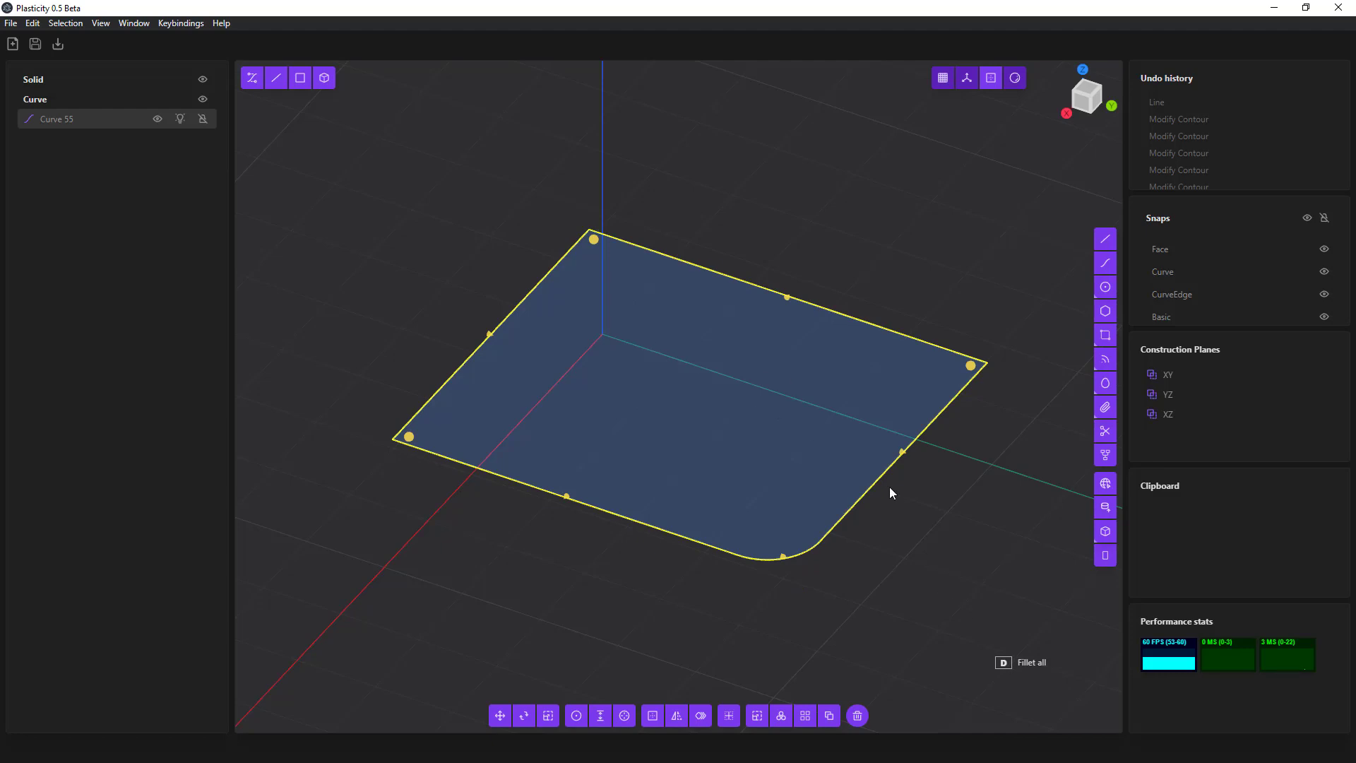
left_click(925, 537)
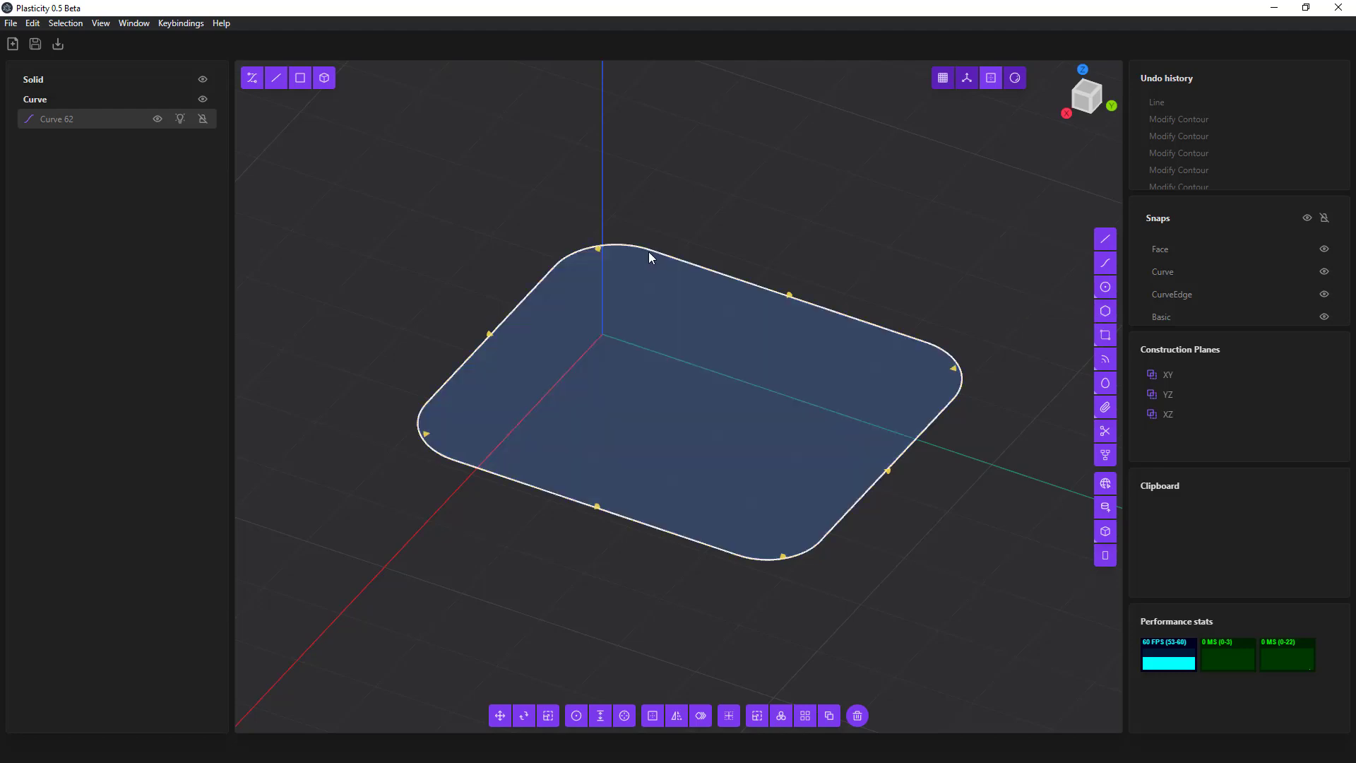
- In top view, drag the lower-right control point outward and raise the top-right point
left_click(692, 270)
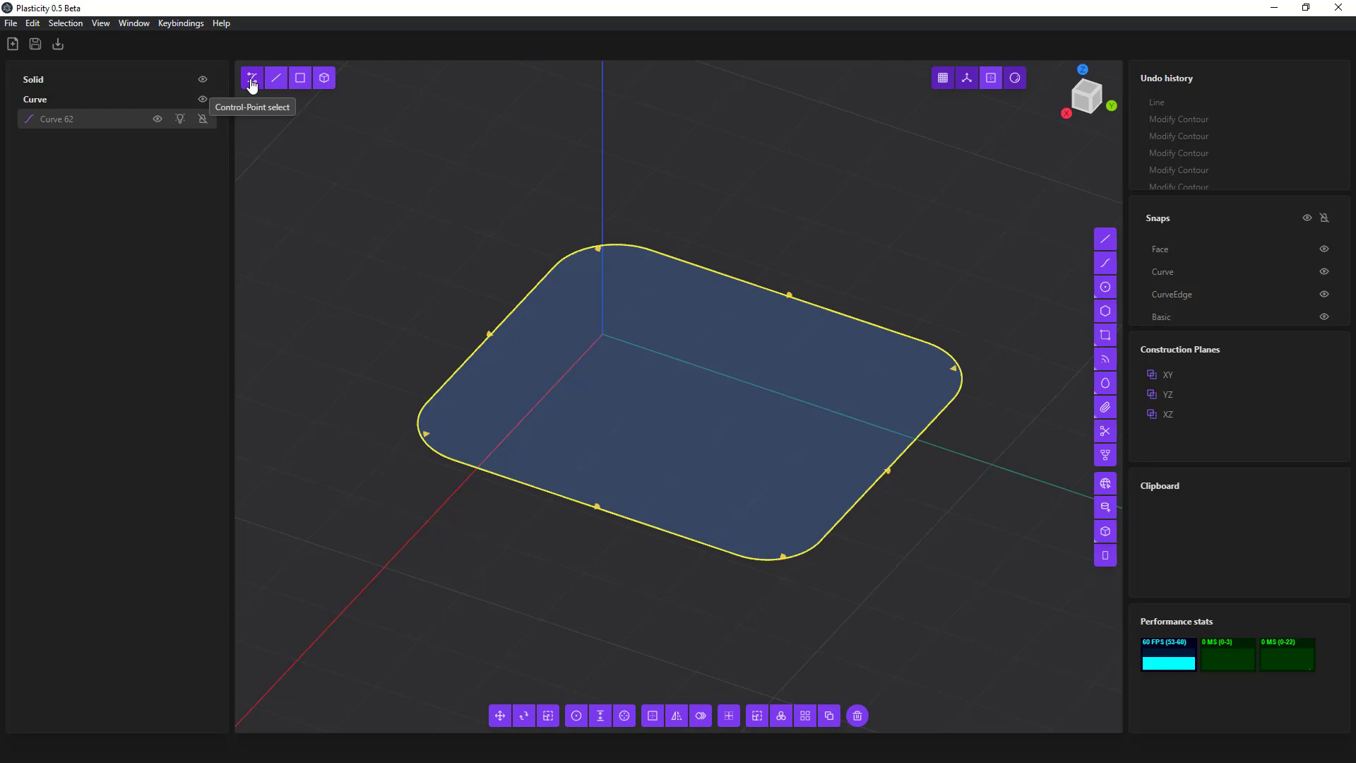
left_click(253, 81)
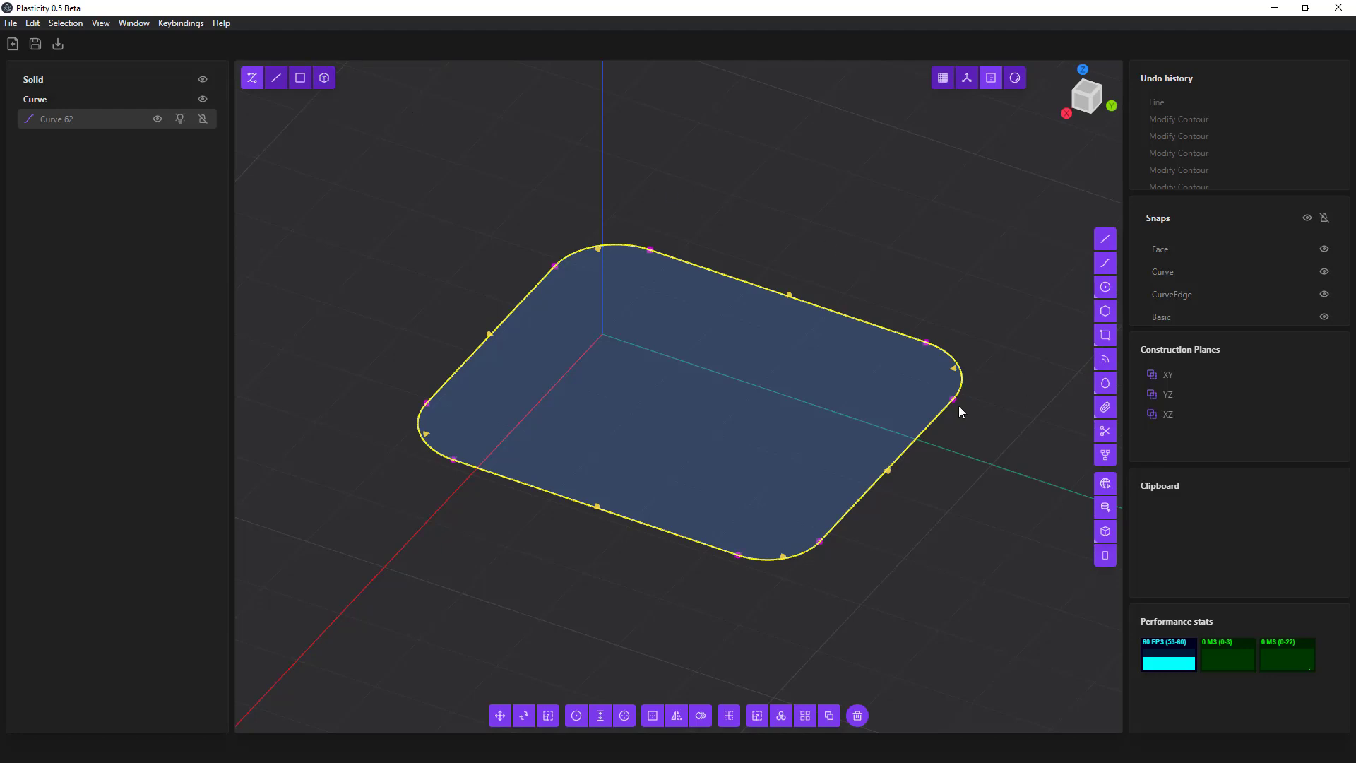
left_click(1084, 70)
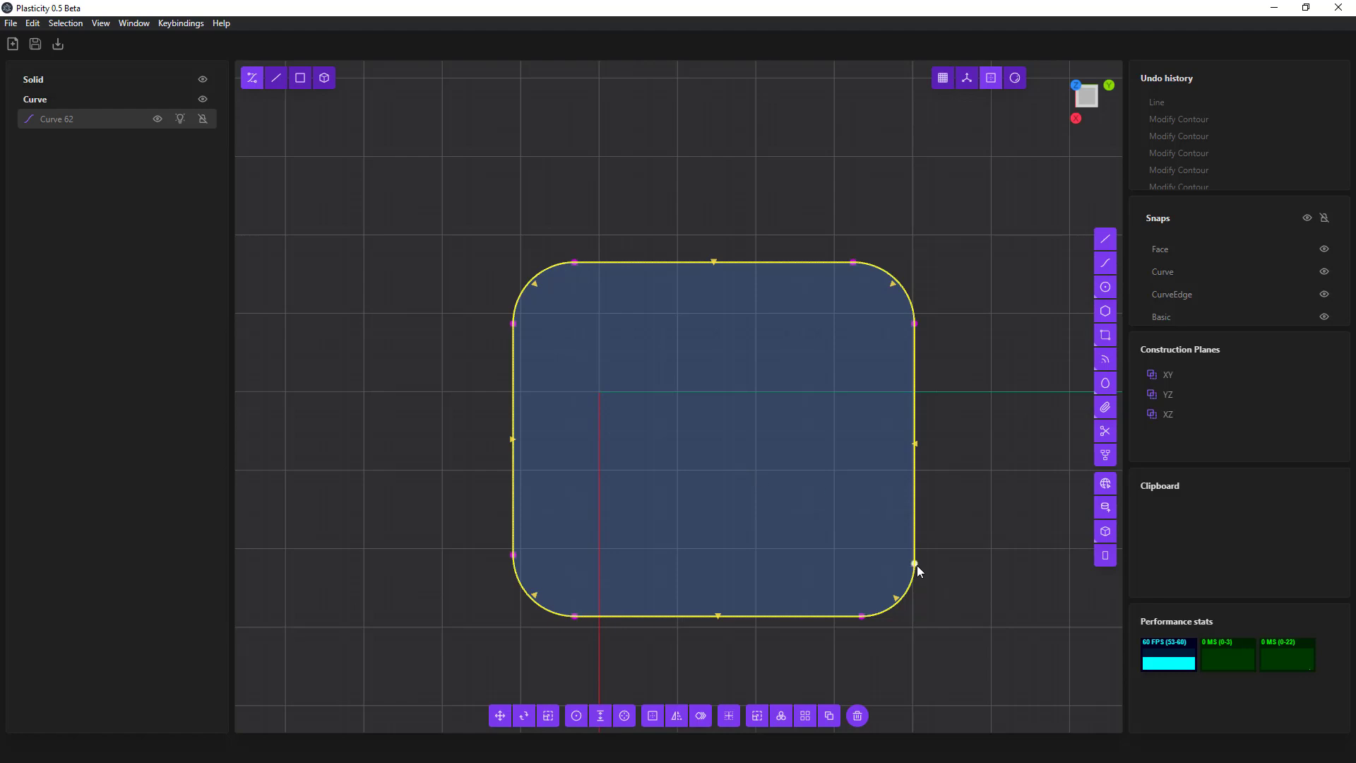
left_click_drag(916, 564, 1024, 650)
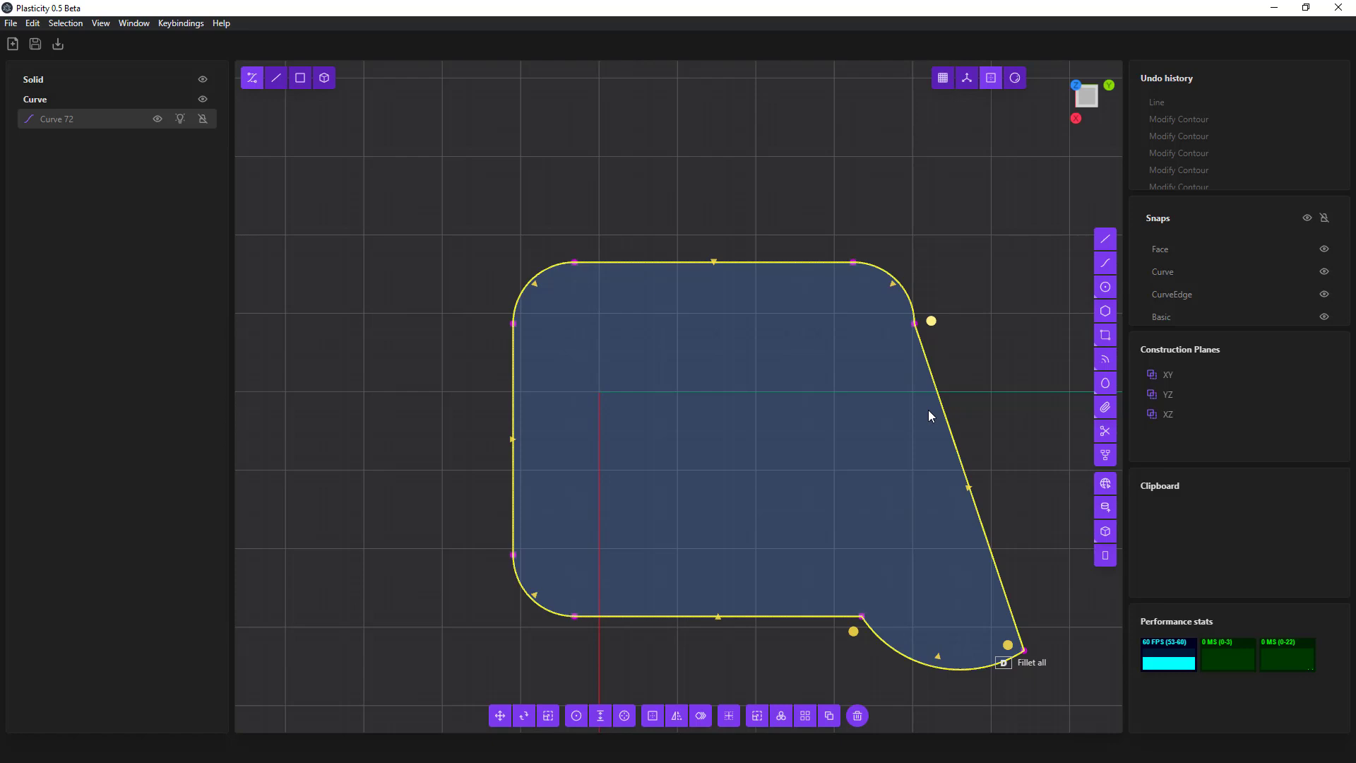
left_click_drag(917, 323, 933, 241)
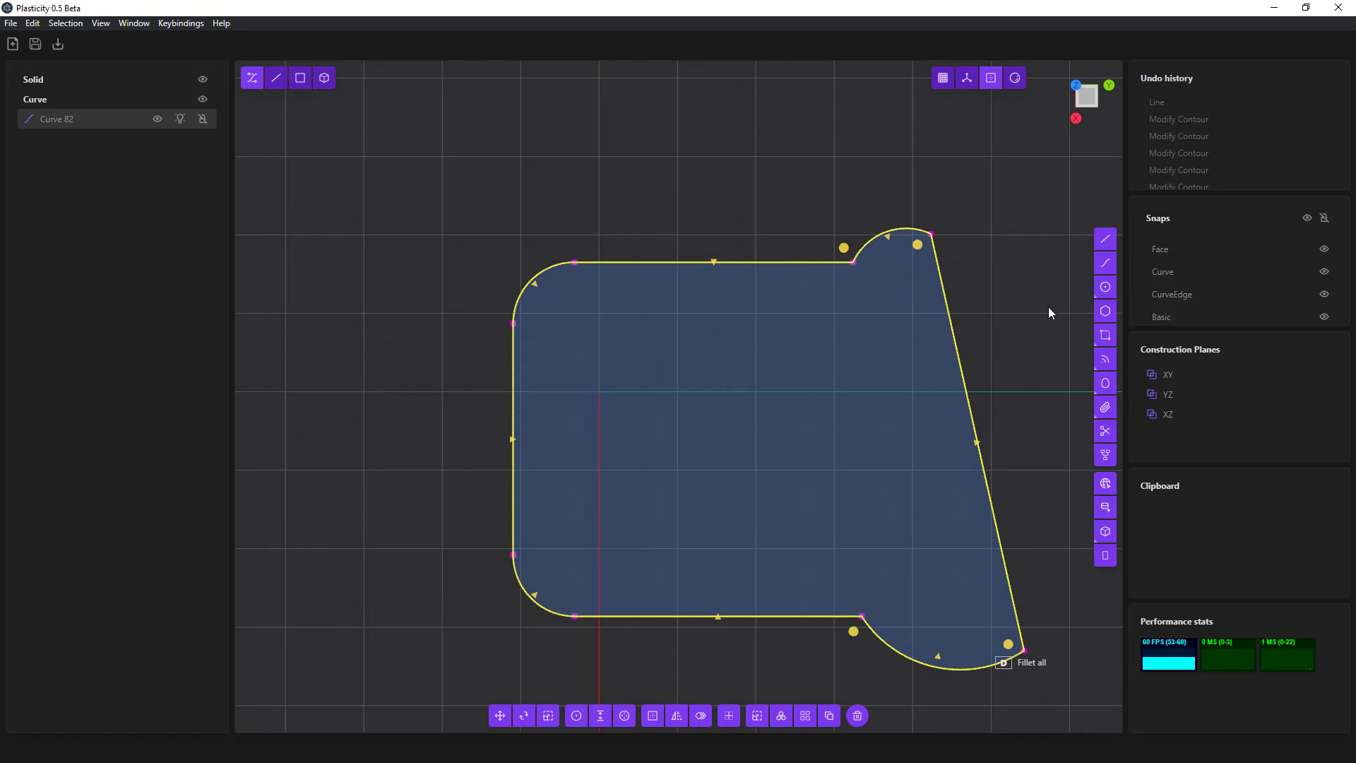
- Trim away the top and bottom right-side arcs, leaving a C-shape and a separate slanted line
left_click(988, 243)
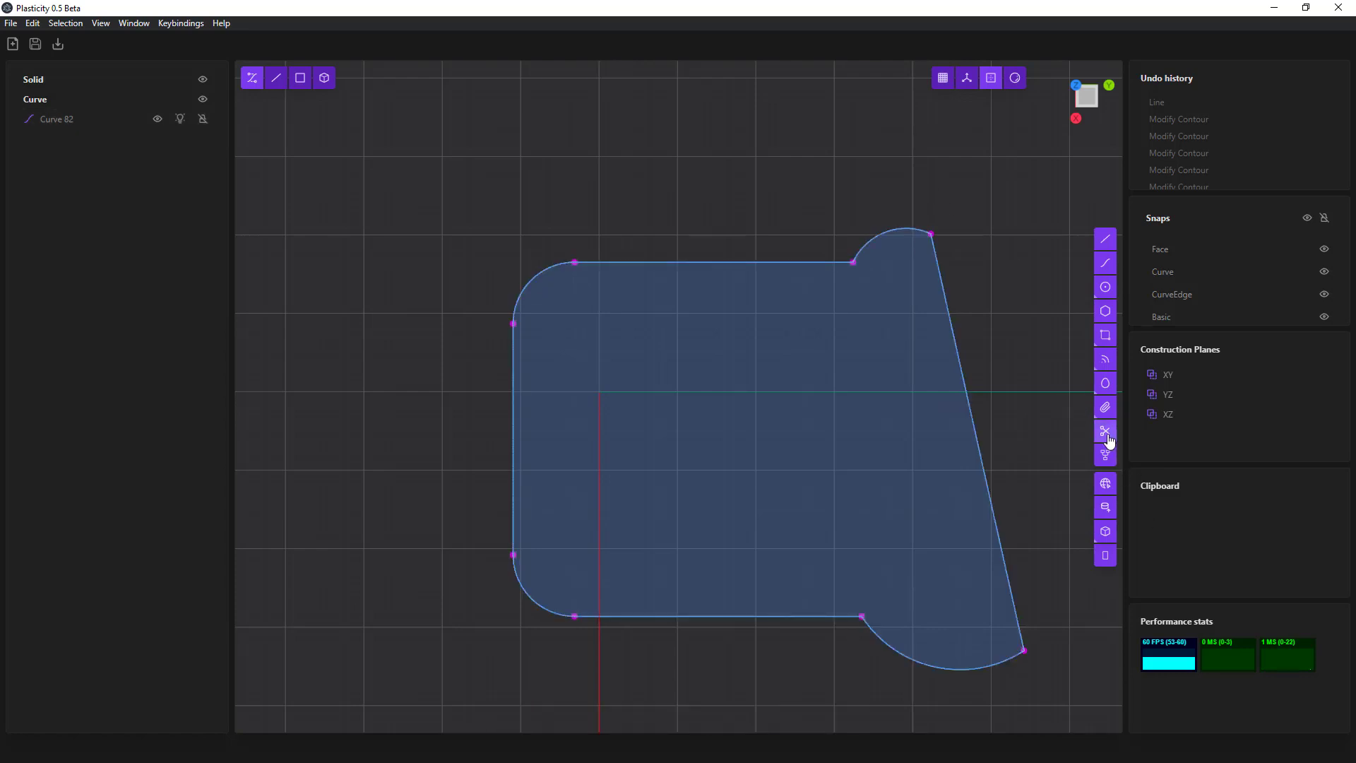
left_click(1106, 432)
left_click(900, 230)
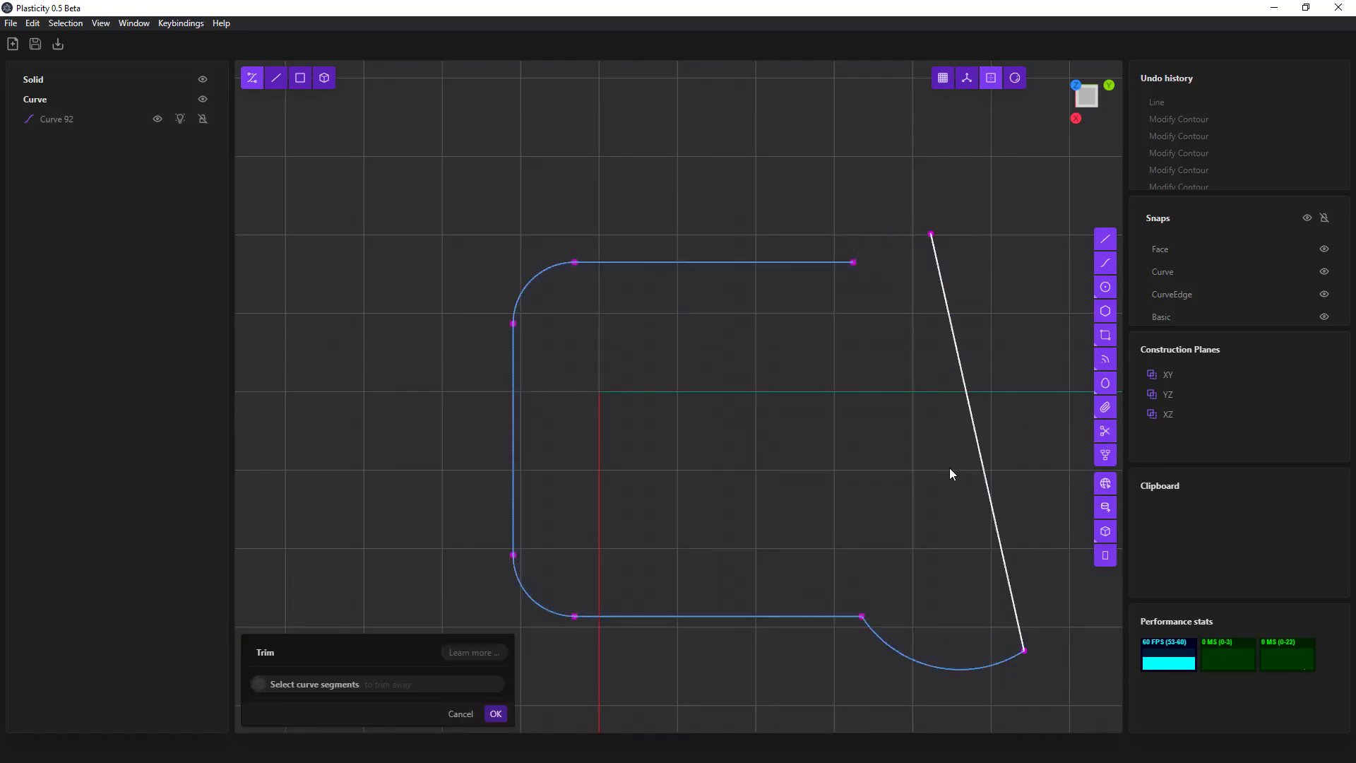
left_click(880, 638)
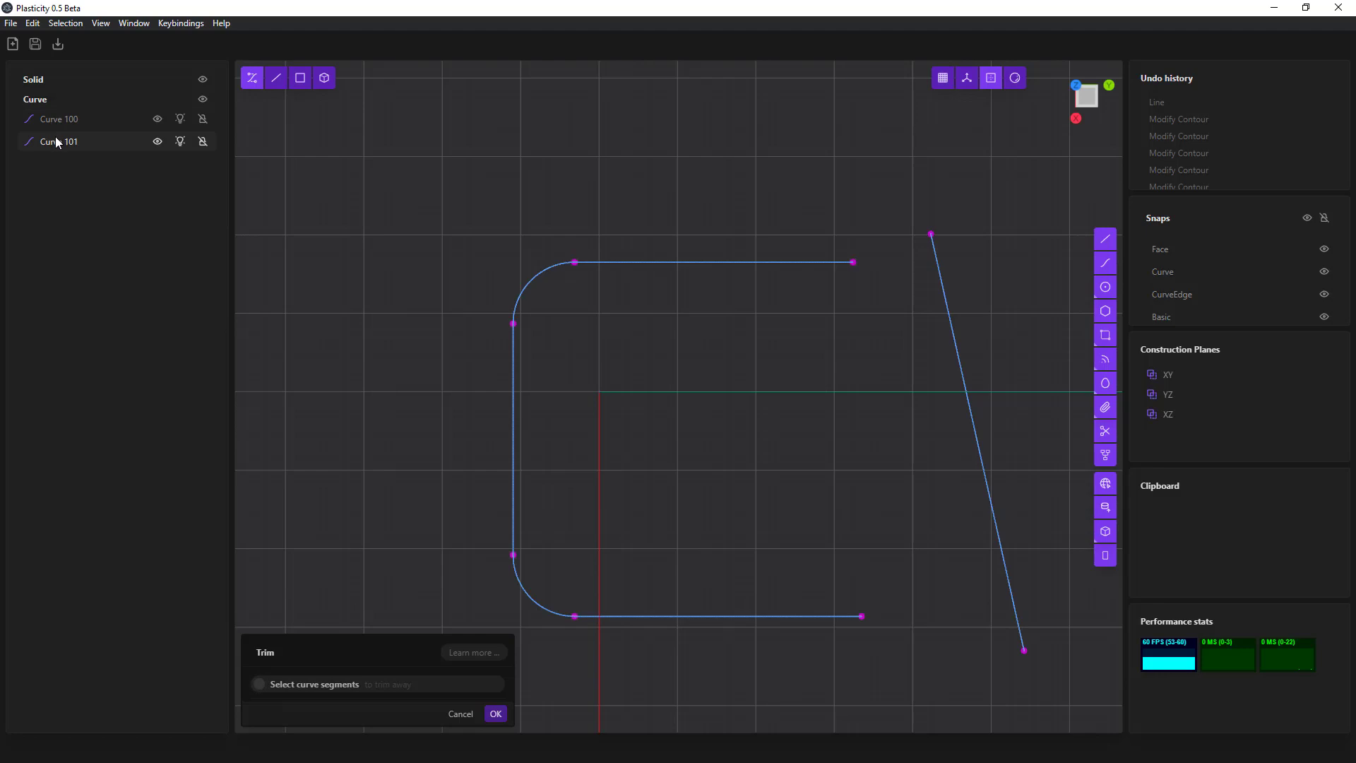
key("Escape")
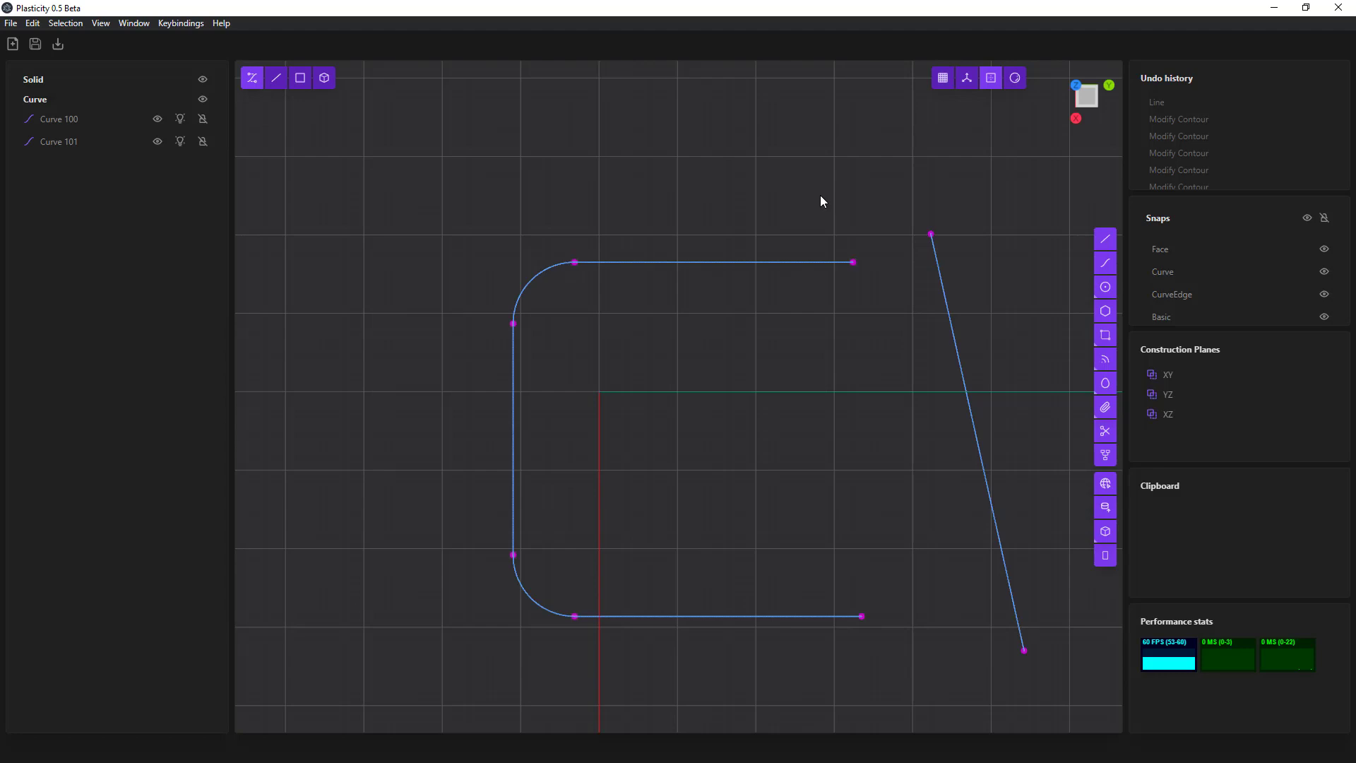
- Move the slanted line's top endpoint onto the top edge's right end, then select both curves
left_click(940, 259)
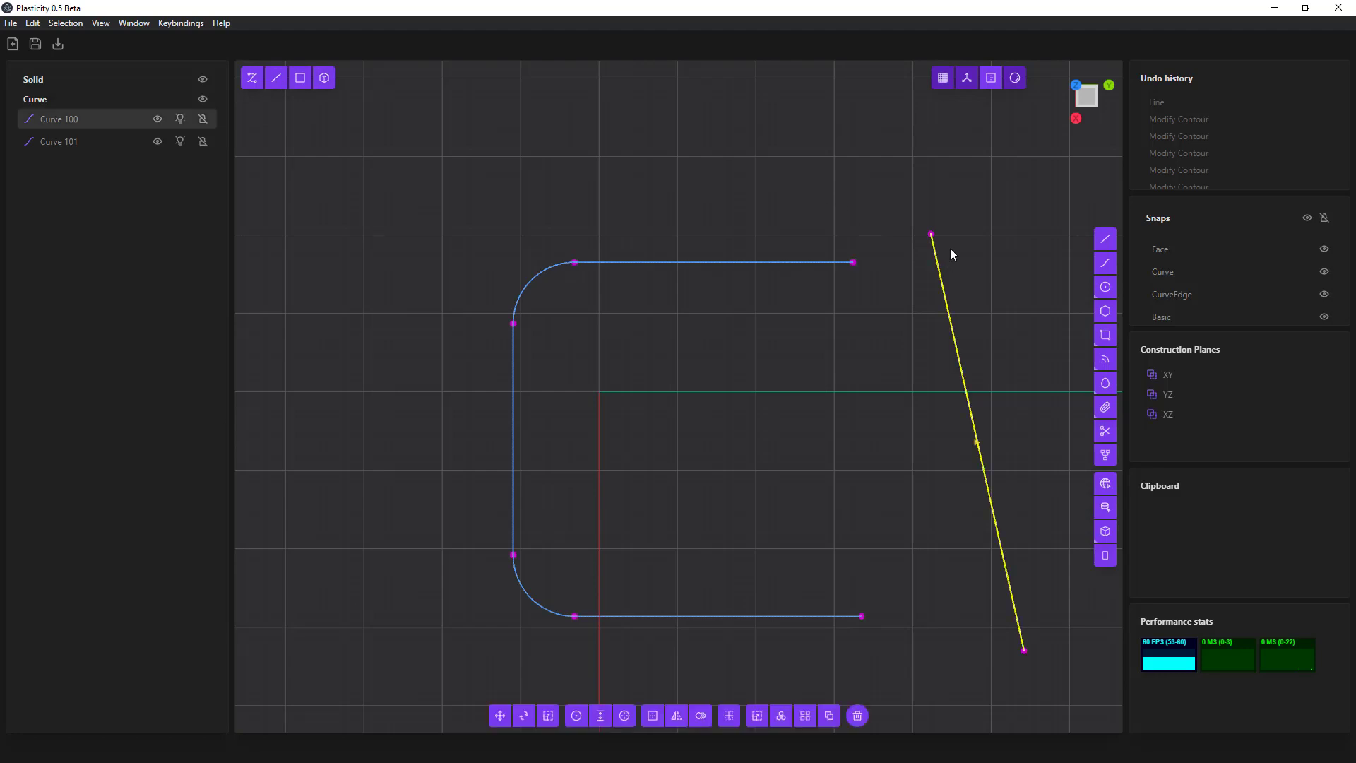
left_click(933, 232)
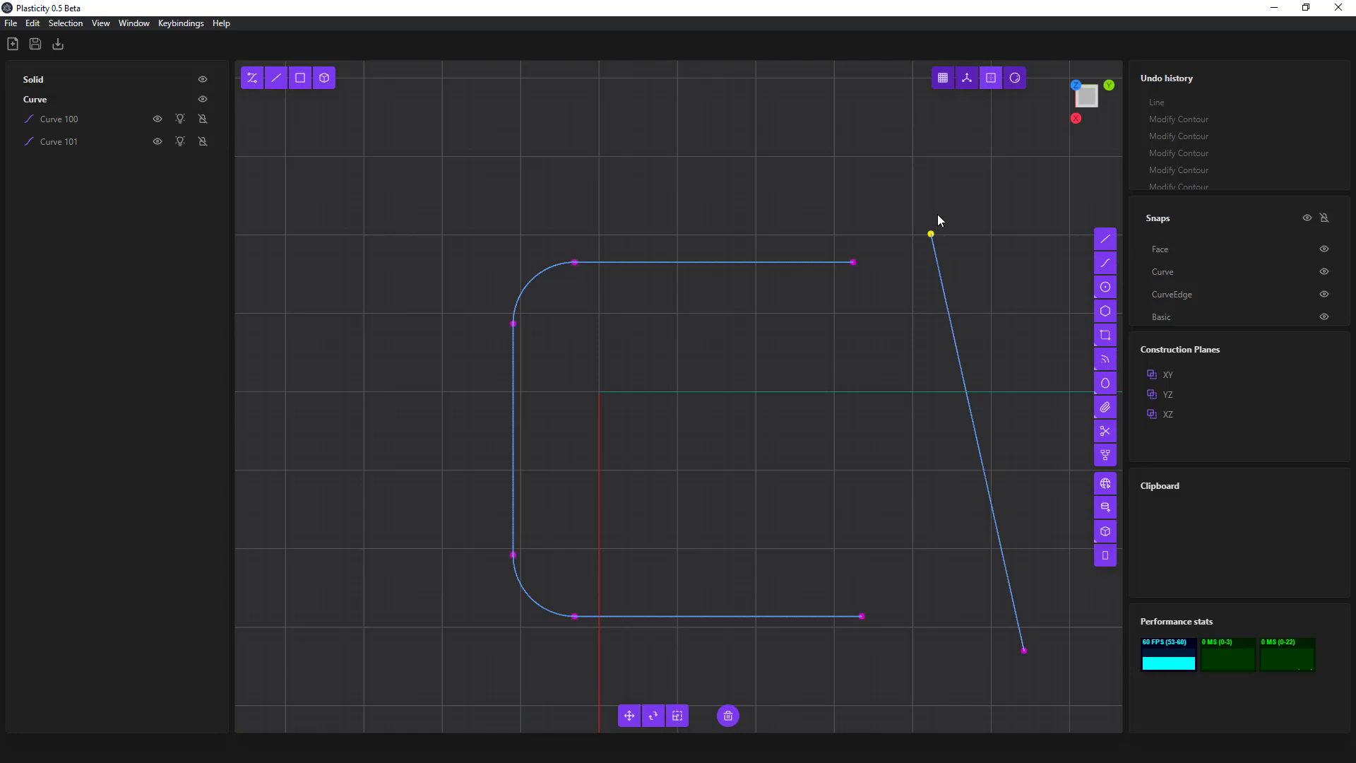
key("g")
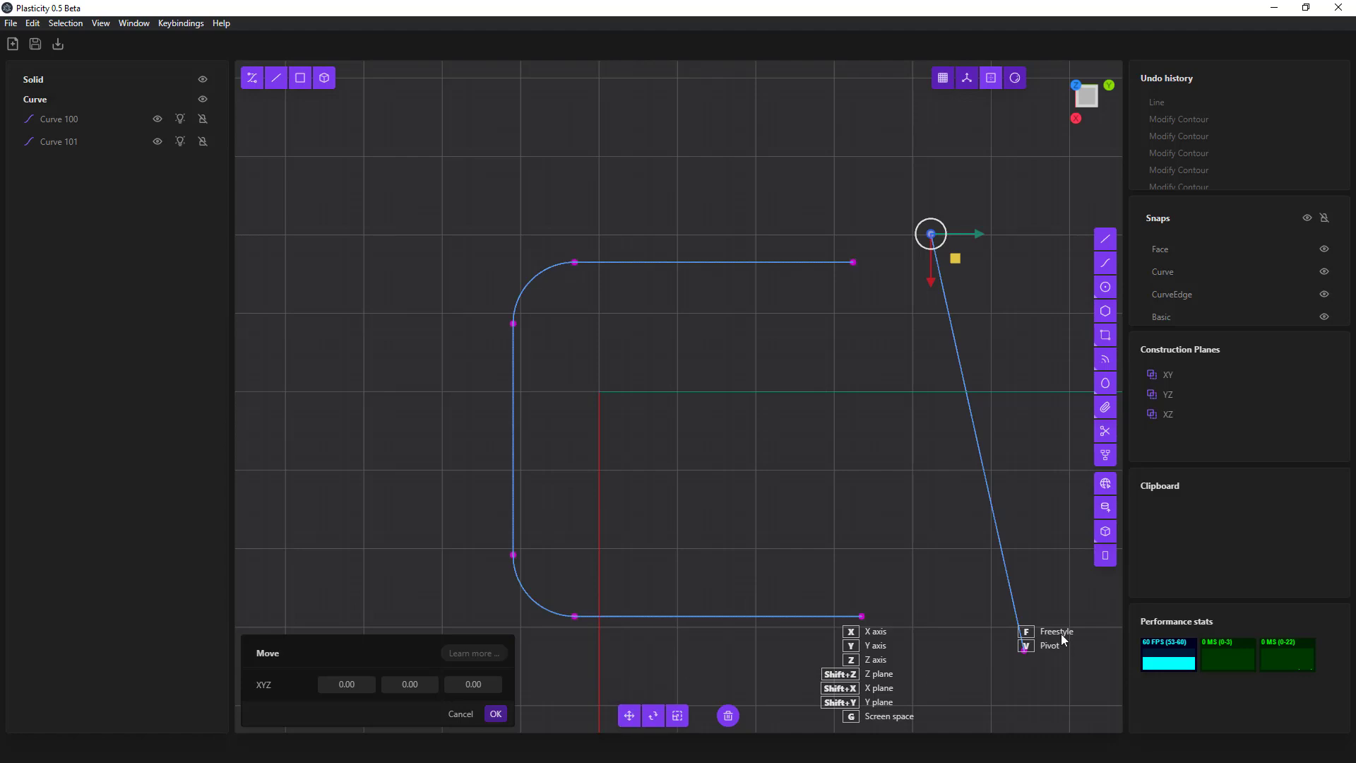
left_click(1019, 452)
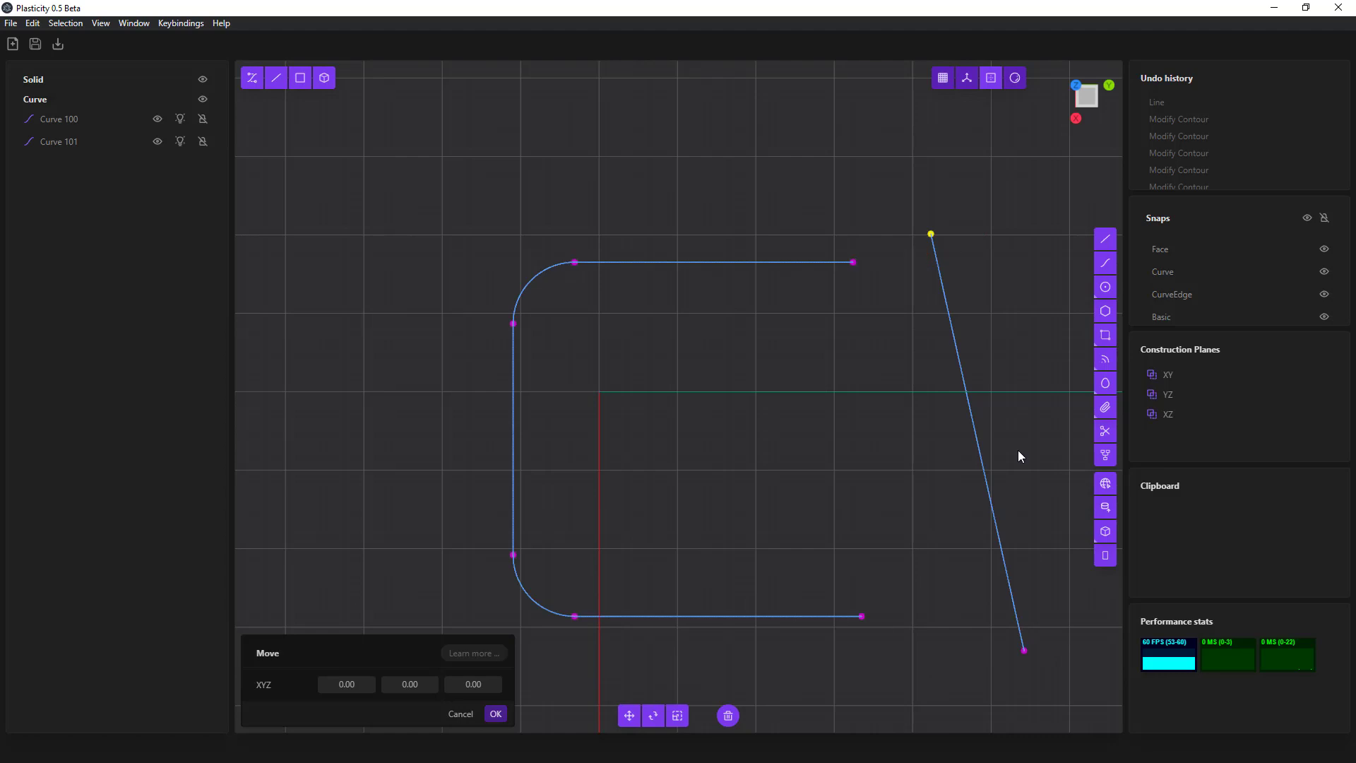
left_click(934, 233)
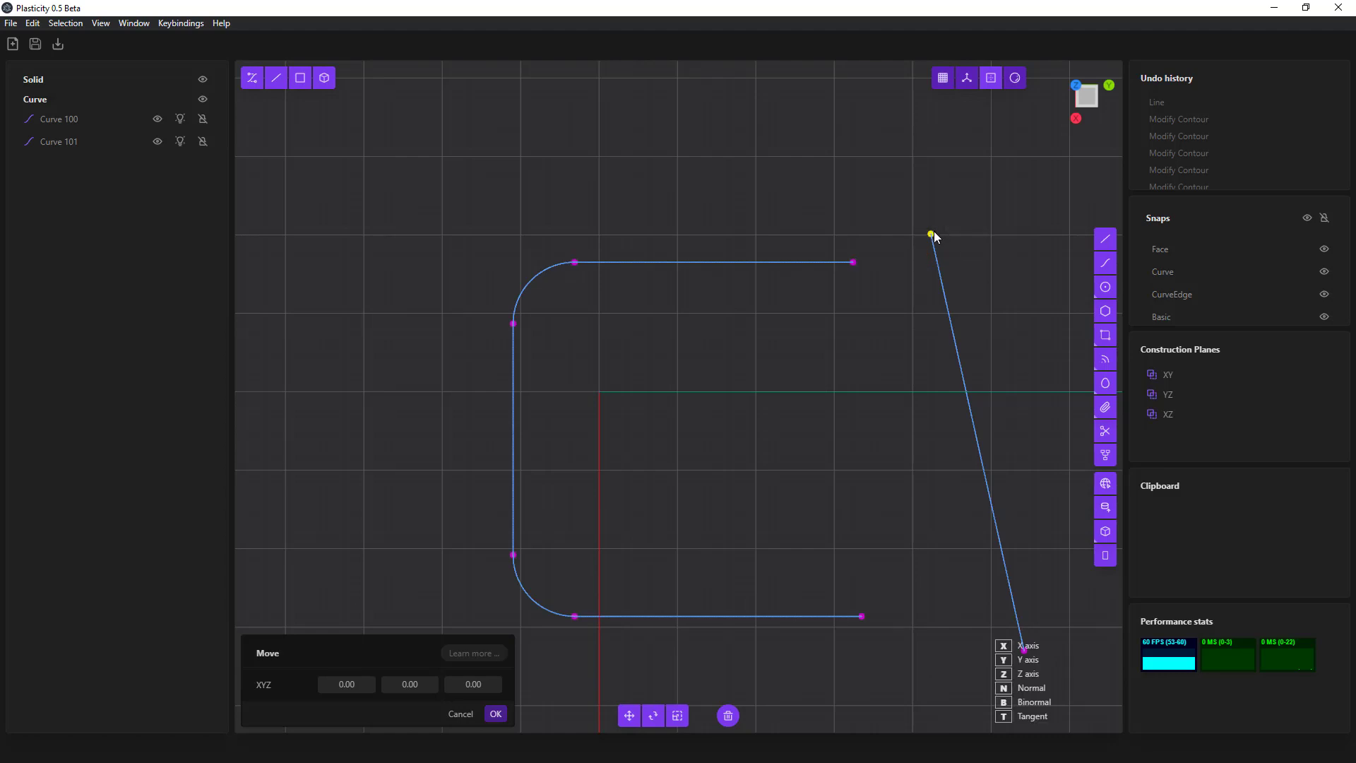
left_click(858, 260)
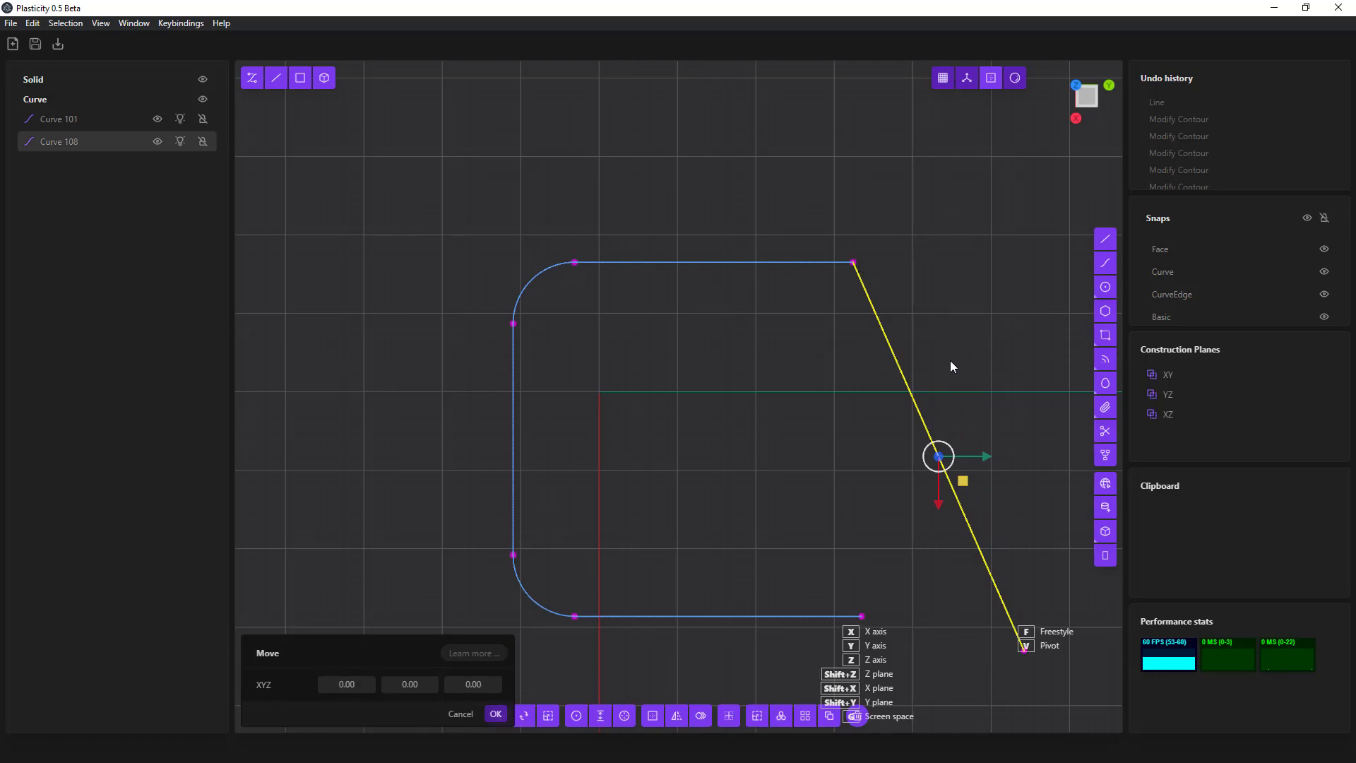
key("Escape")
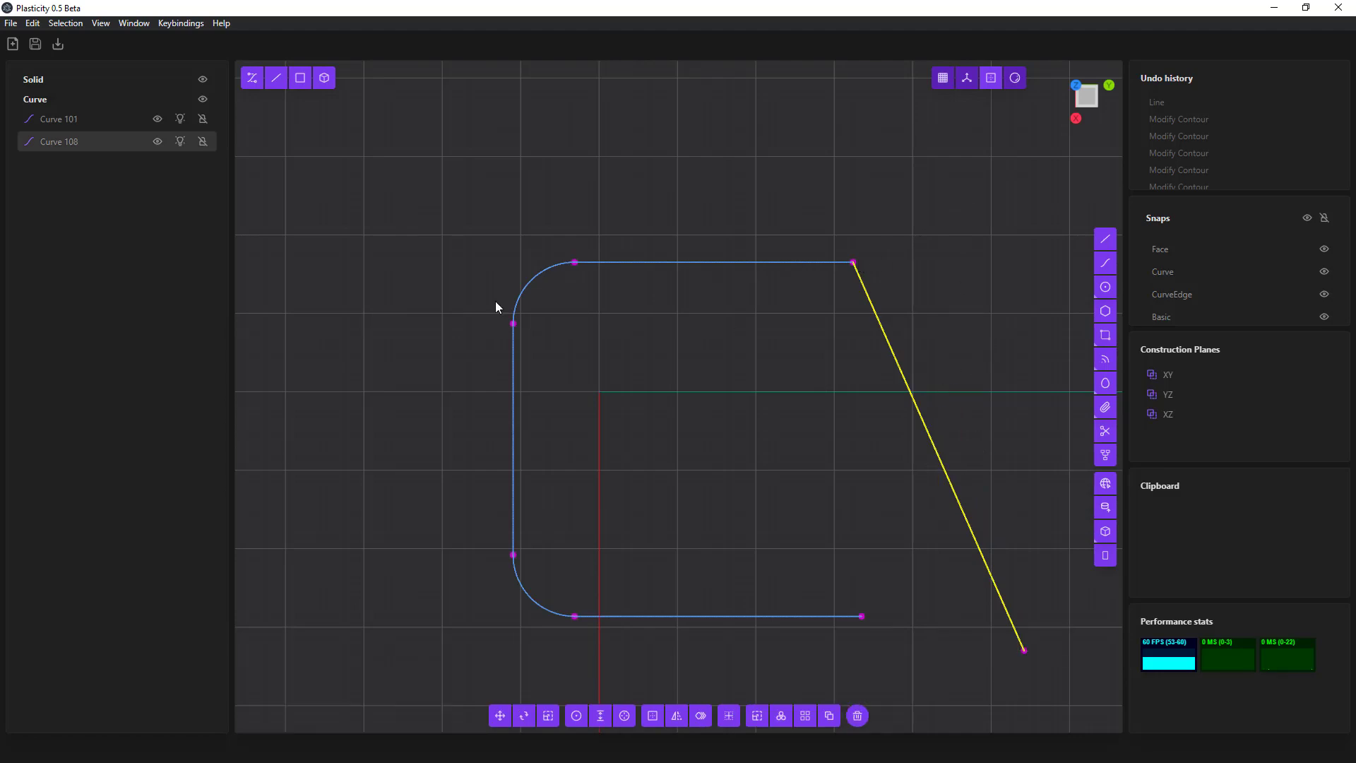
left_click(84, 126)
left_click(79, 139, "shift")
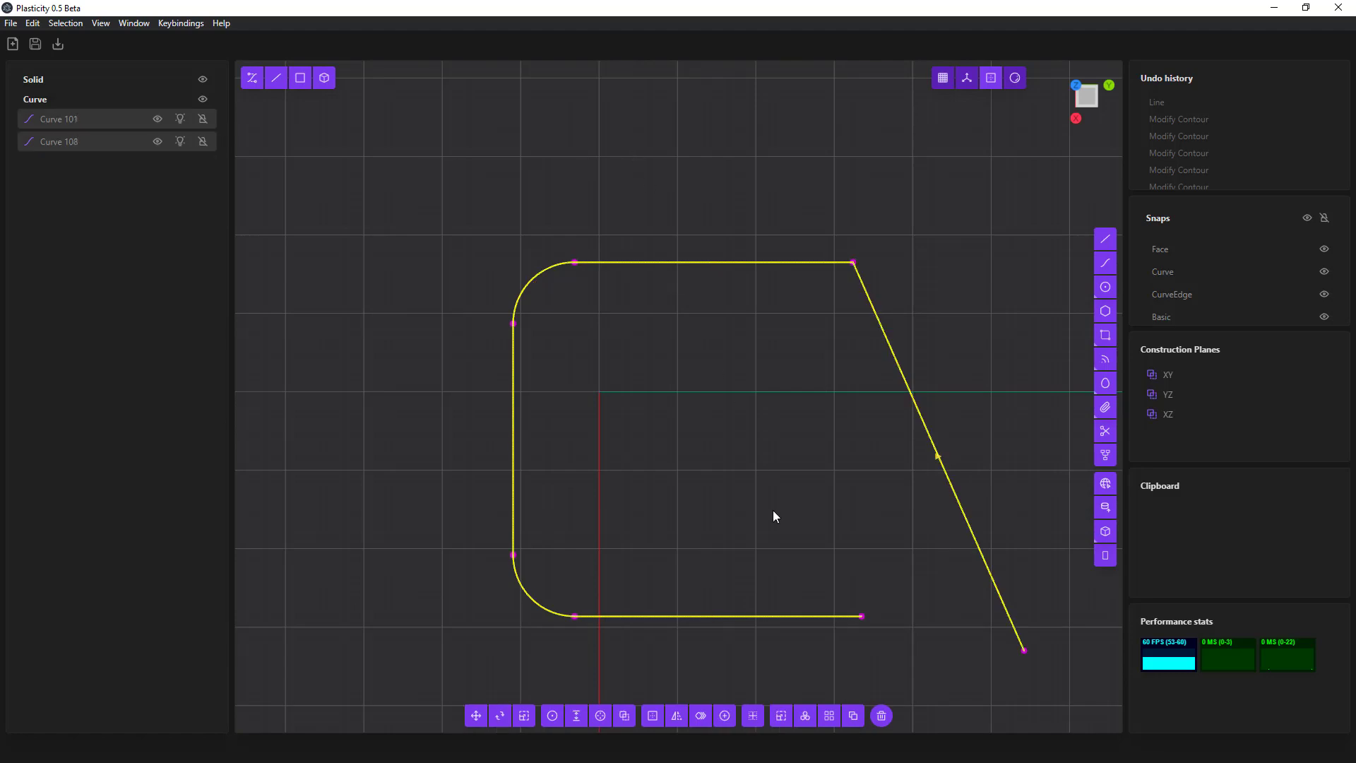
- Join the two curves and snap the lower endpoint onto the bottom edge's end to close it
left_click(725, 718)
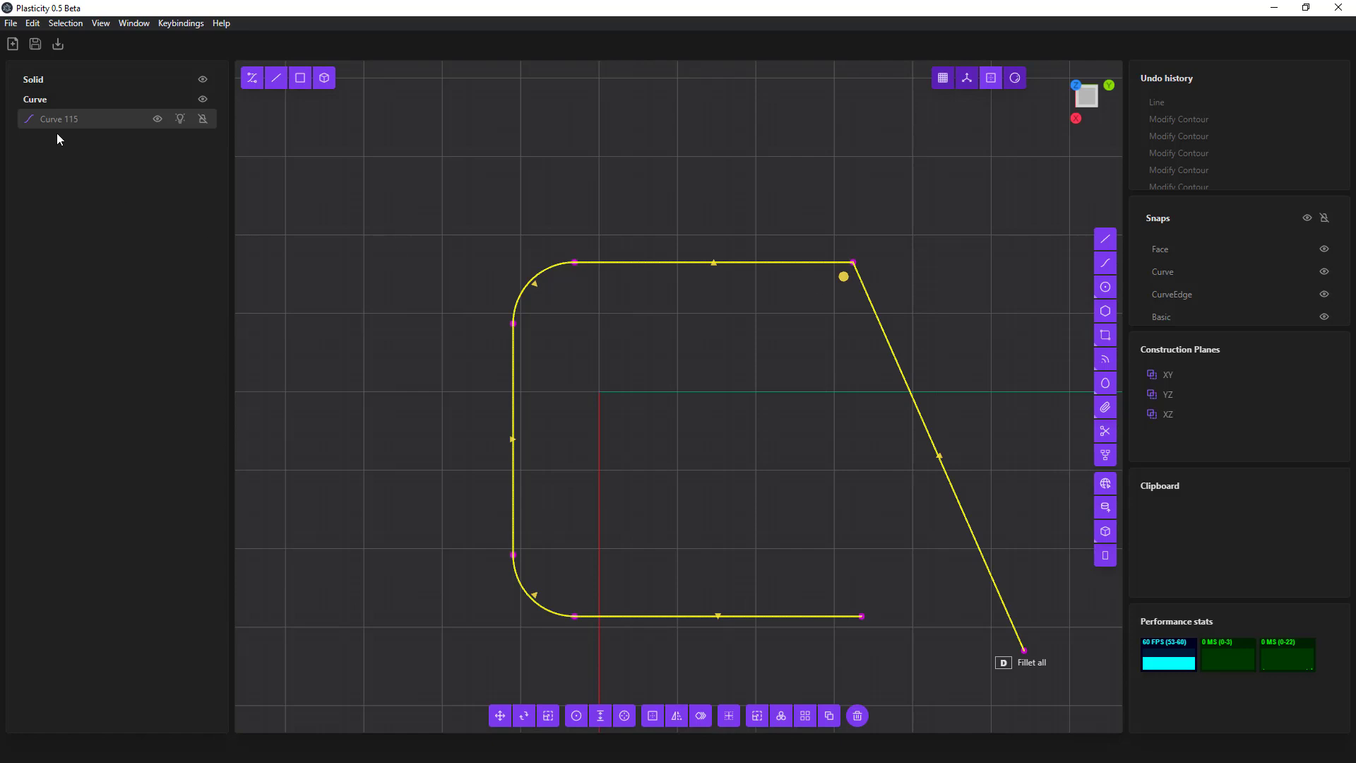
left_click(1026, 651)
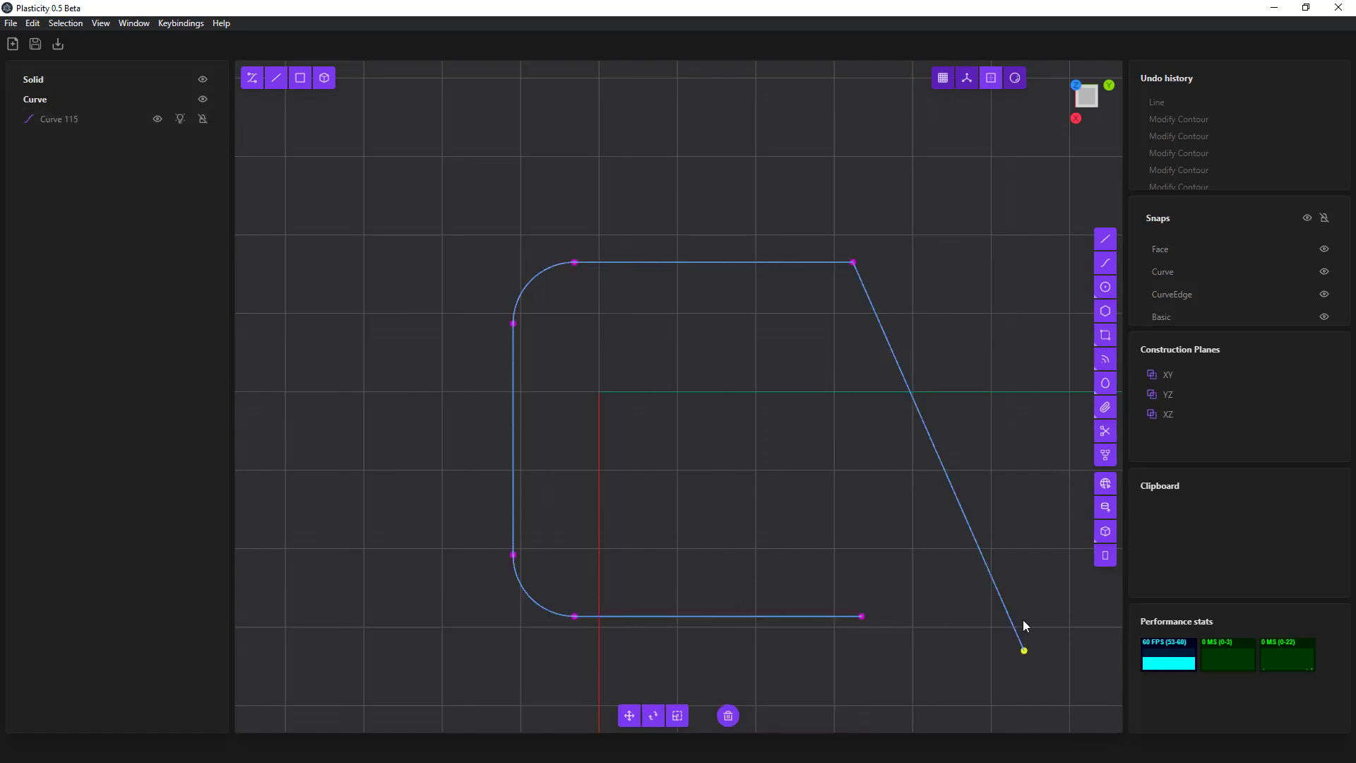
key("g")
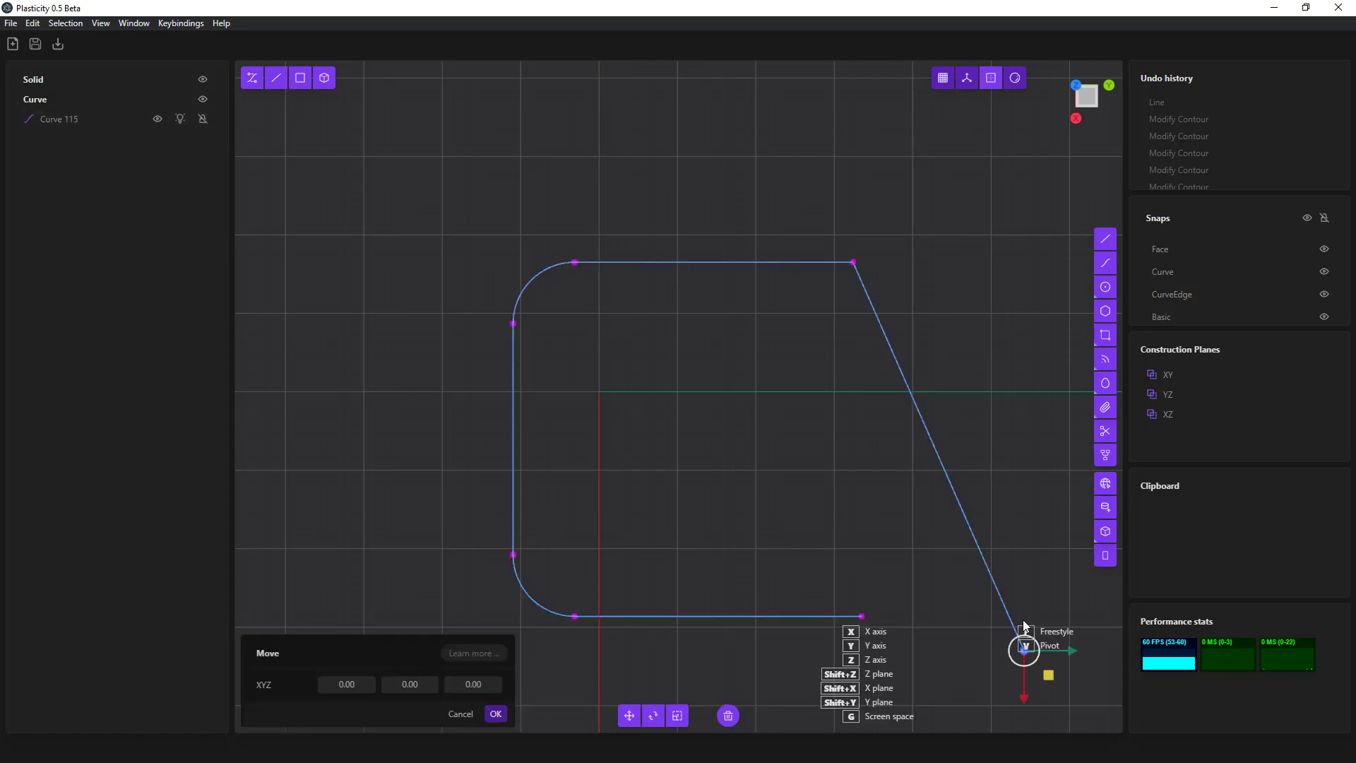
left_click(1023, 584)
left_click(1024, 656)
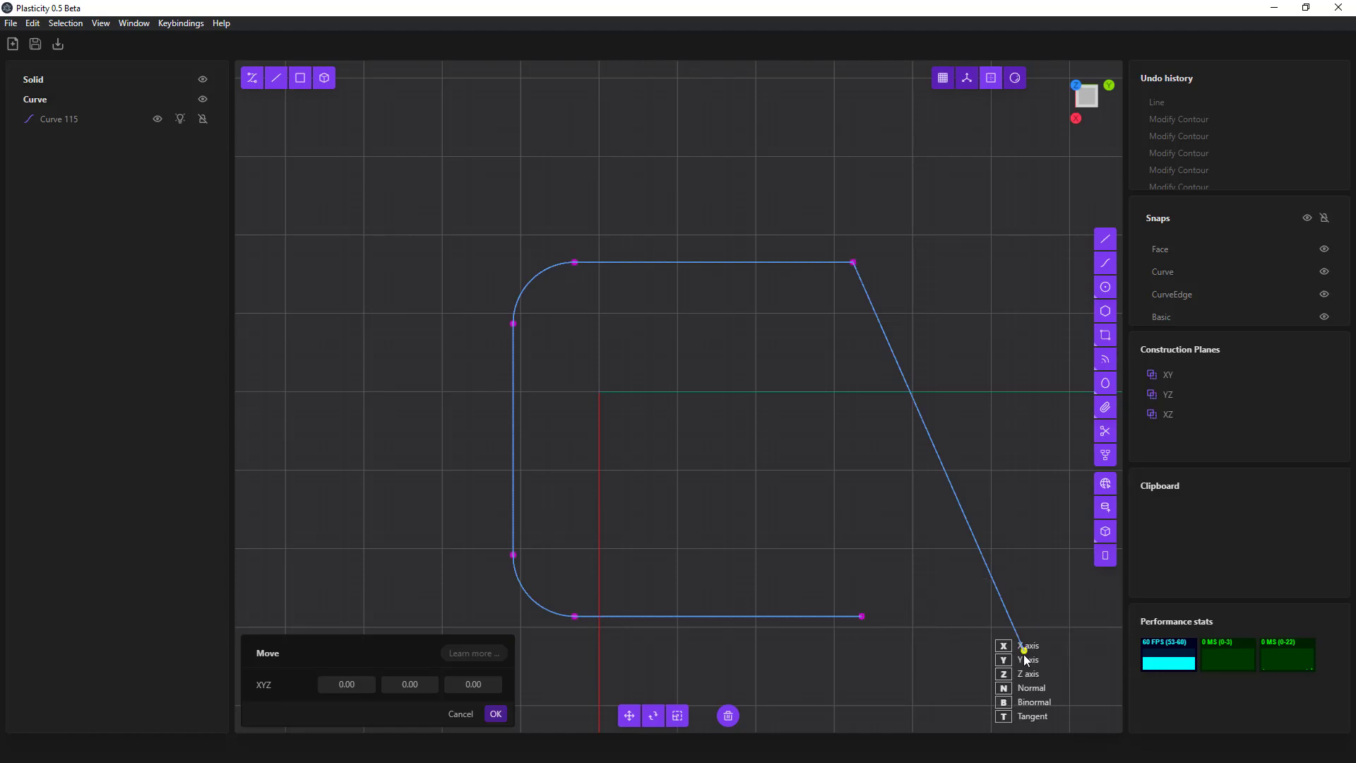
left_click(866, 616)
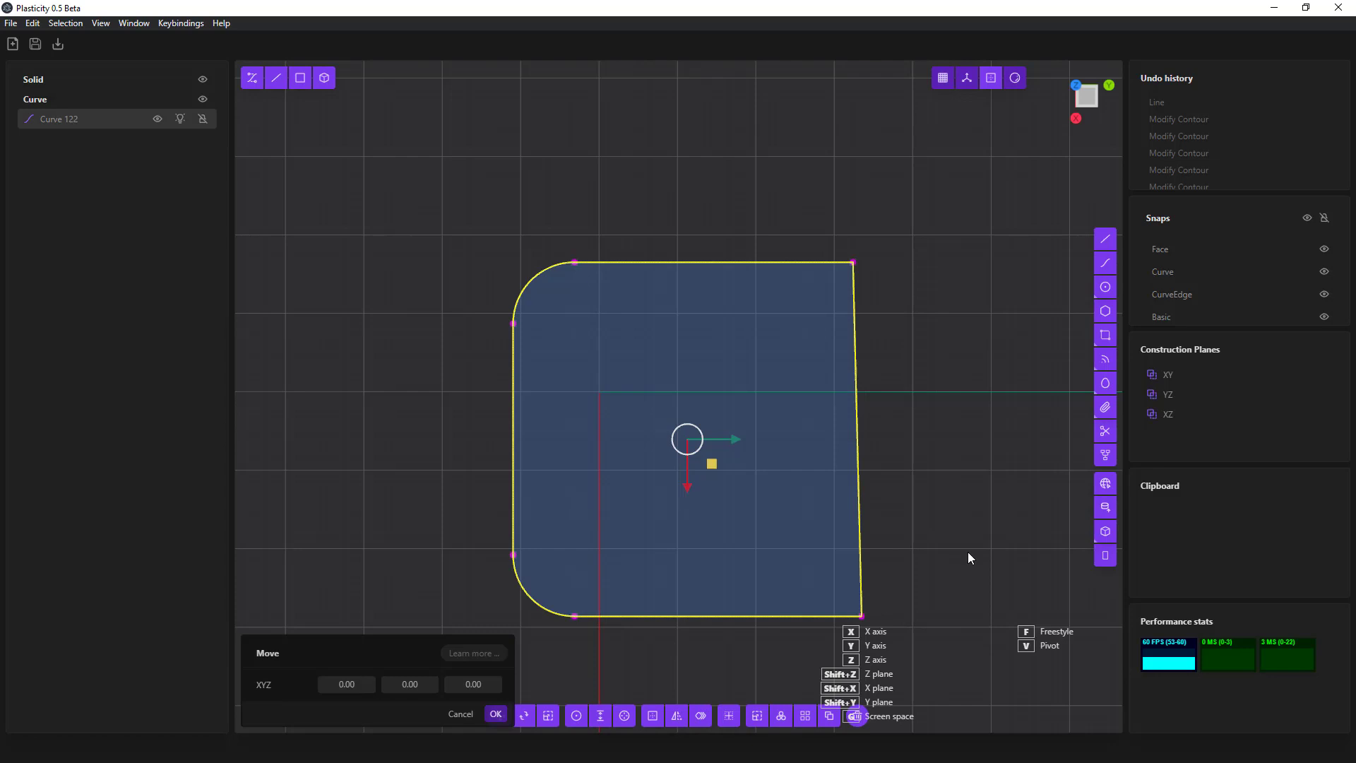
key("Escape")
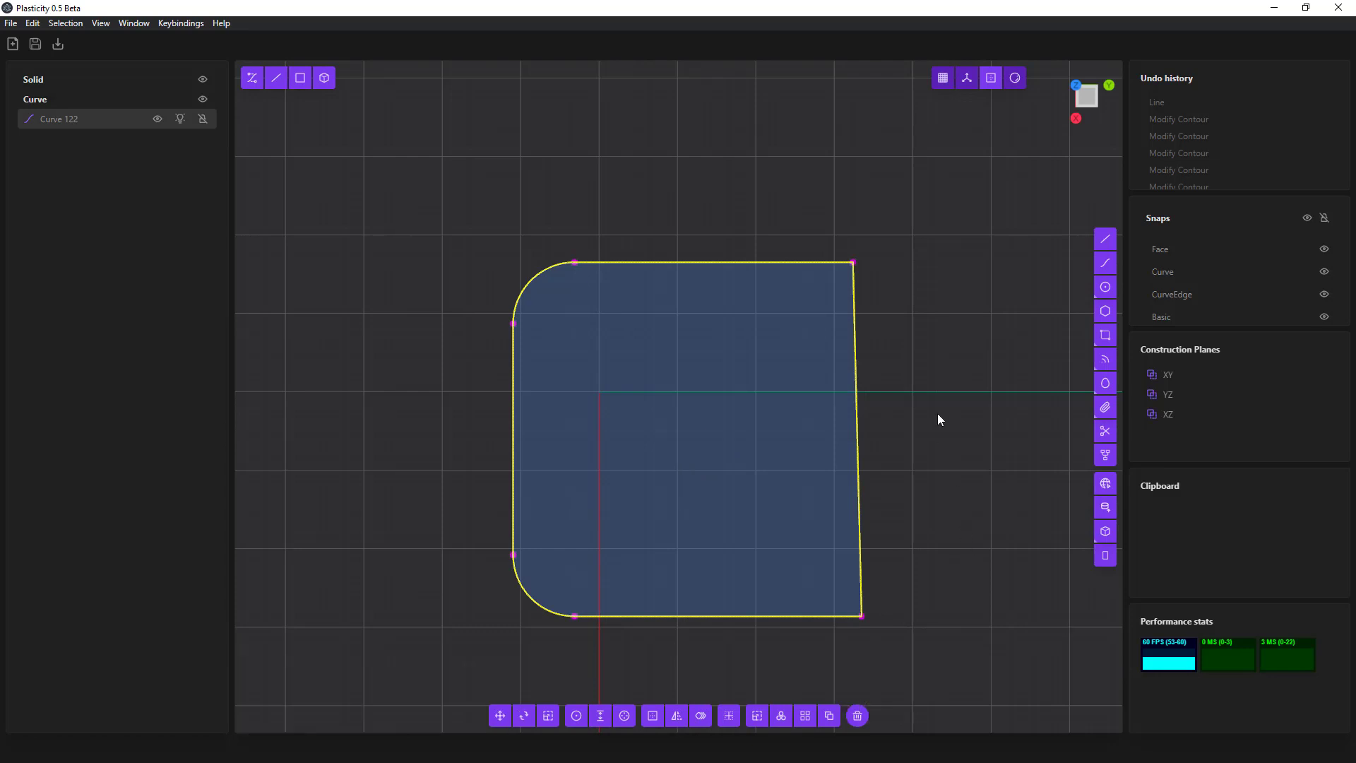
- Pull the lower-right corner outward, fillet the top-right corner, and orbit to view at an angle
left_click_drag(862, 616, 935, 612)
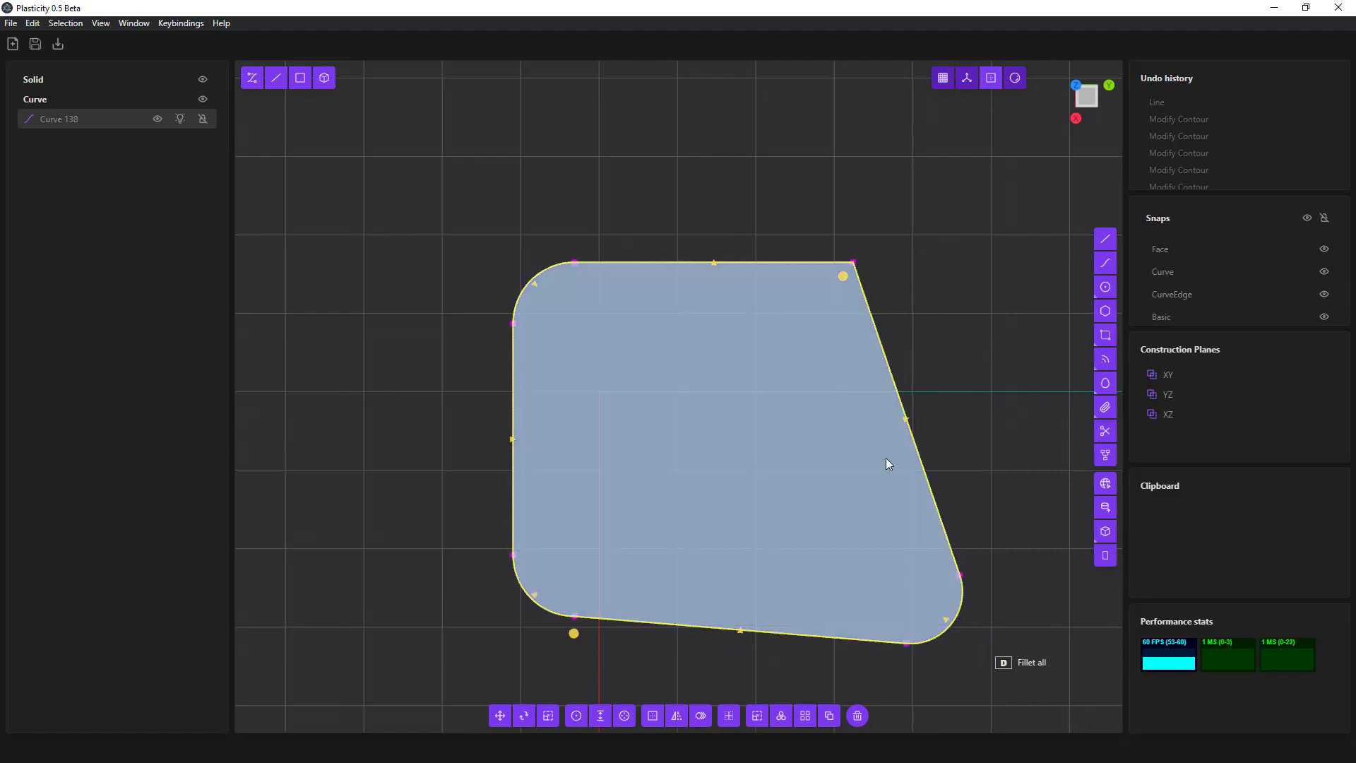
left_click_drag(842, 278, 784, 382)
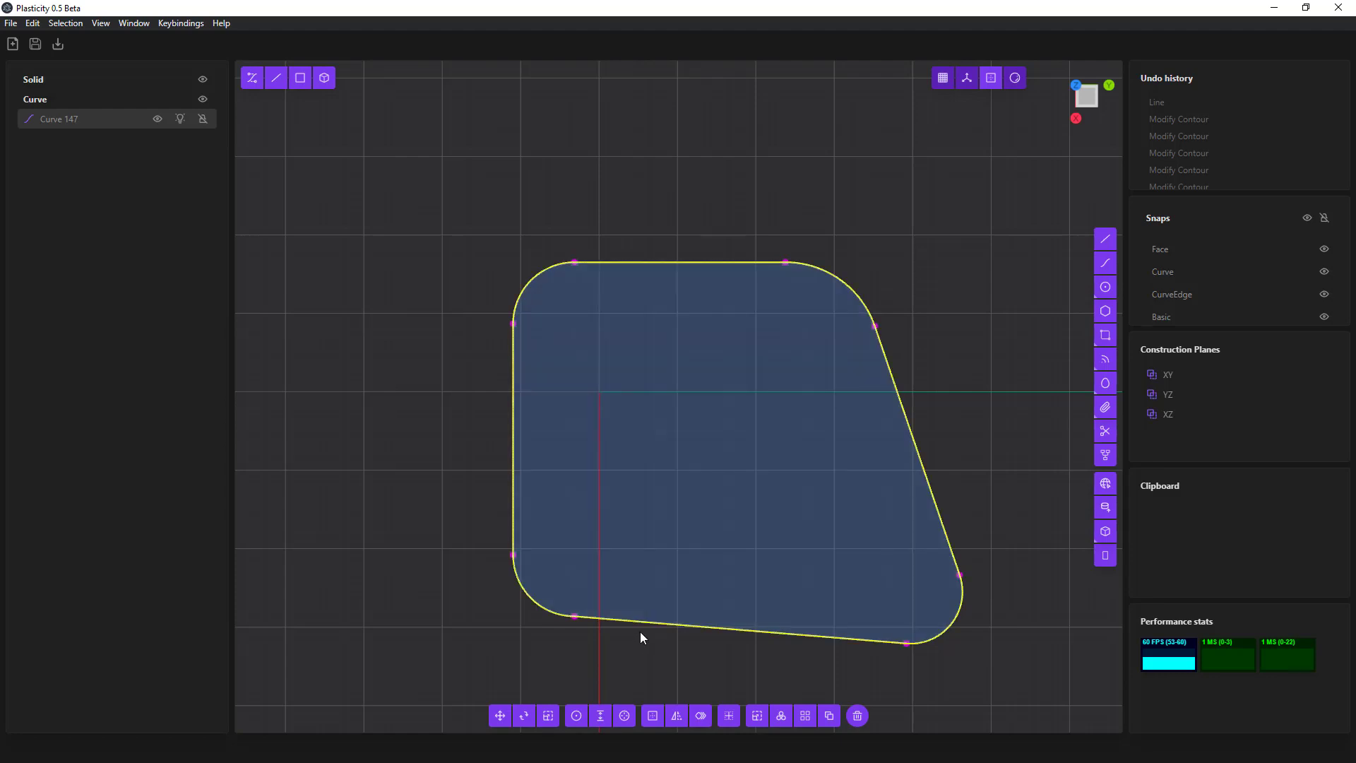
middle_click_drag(850, 581, 803, 506)
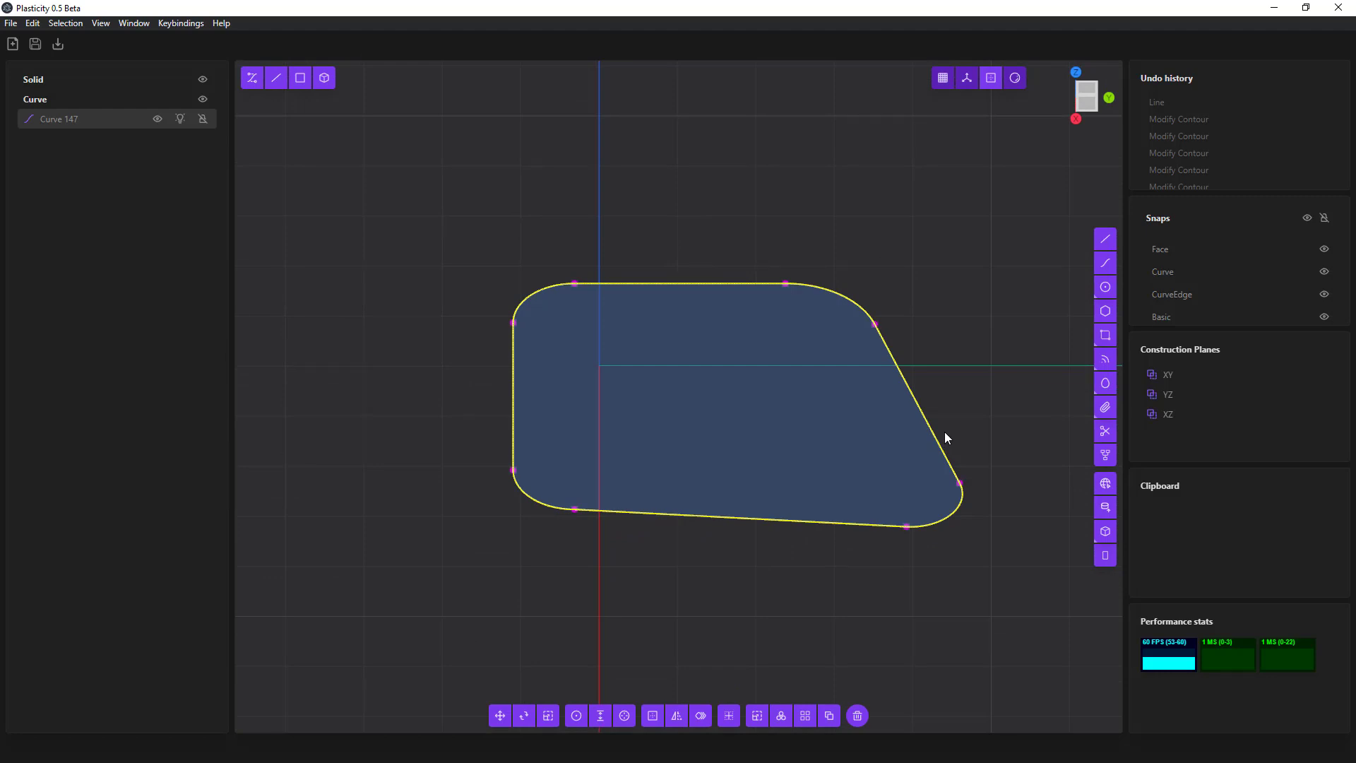
- Hide Curve 147, switch to the YZ plane view and start the Curve tool
left_click(158, 119)
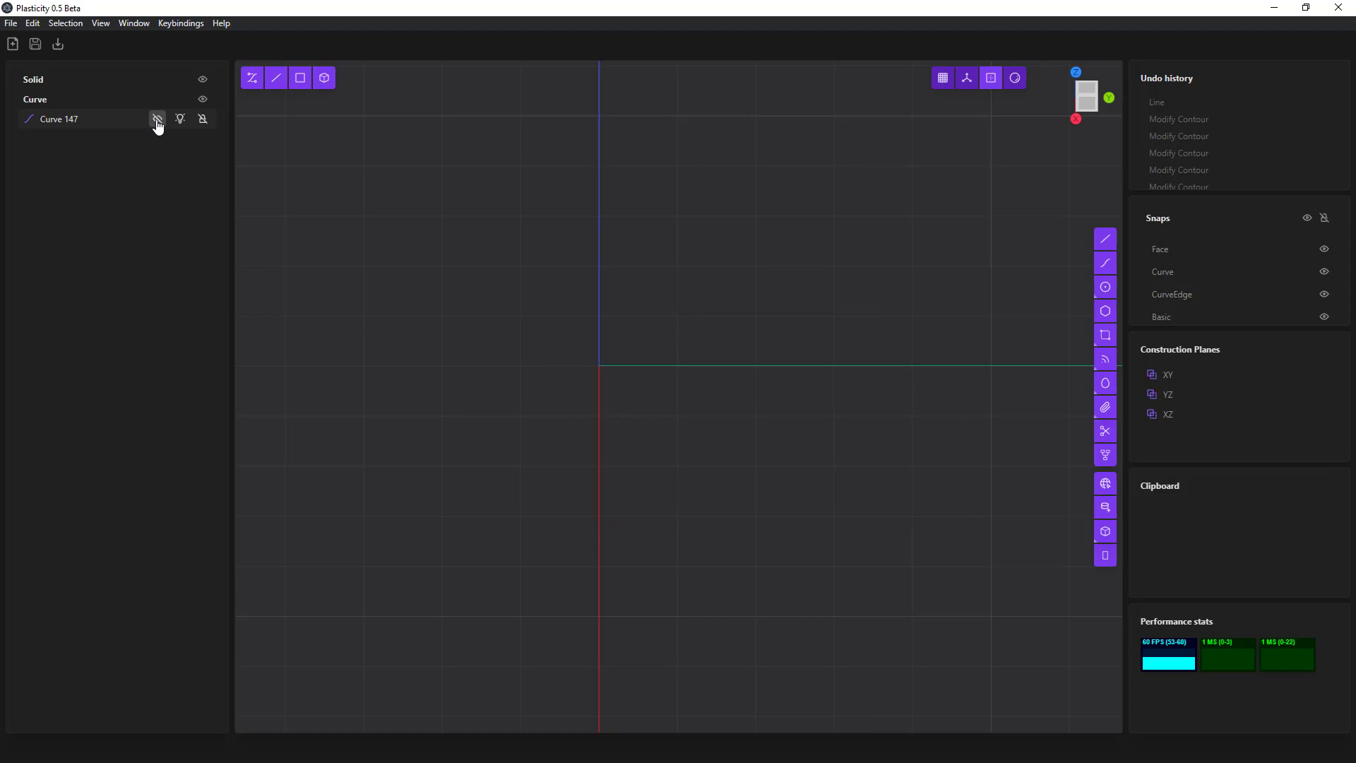
left_click(1076, 119)
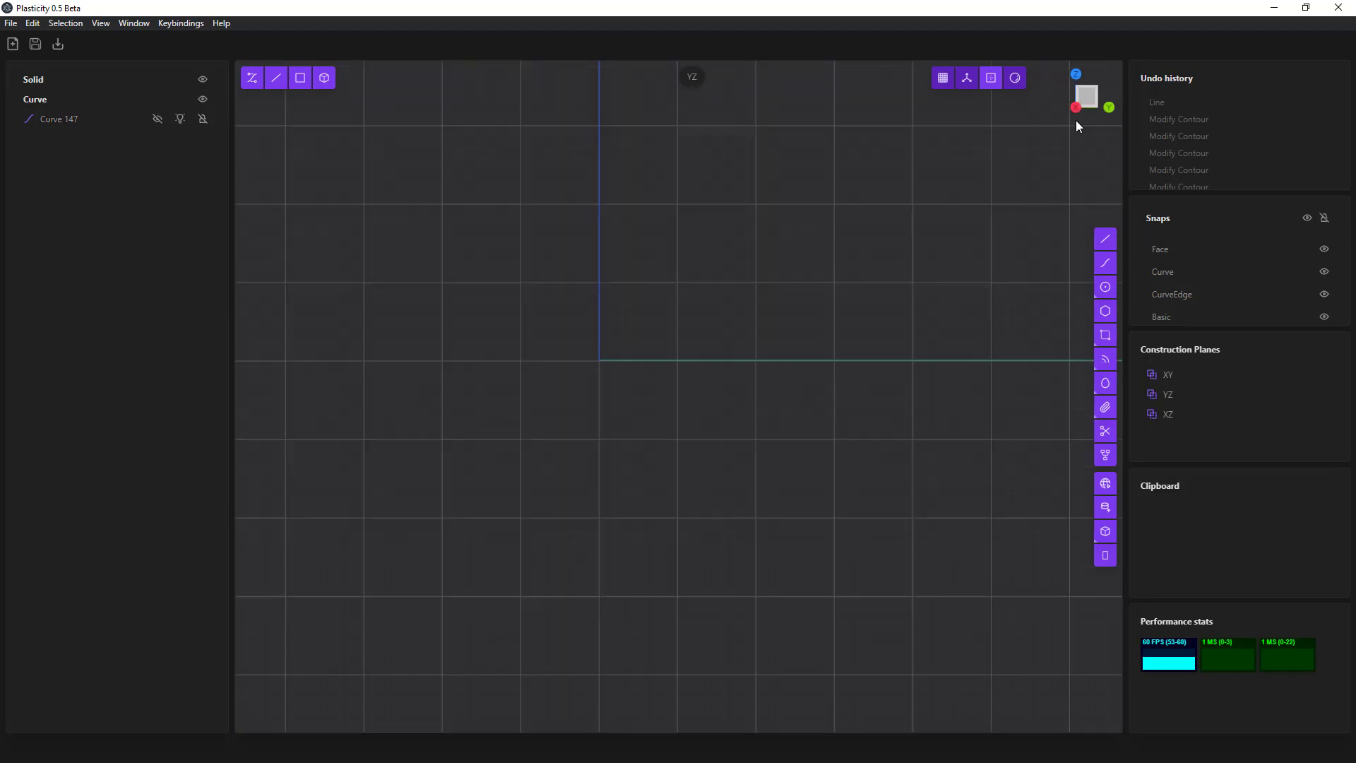
left_click(1108, 266)
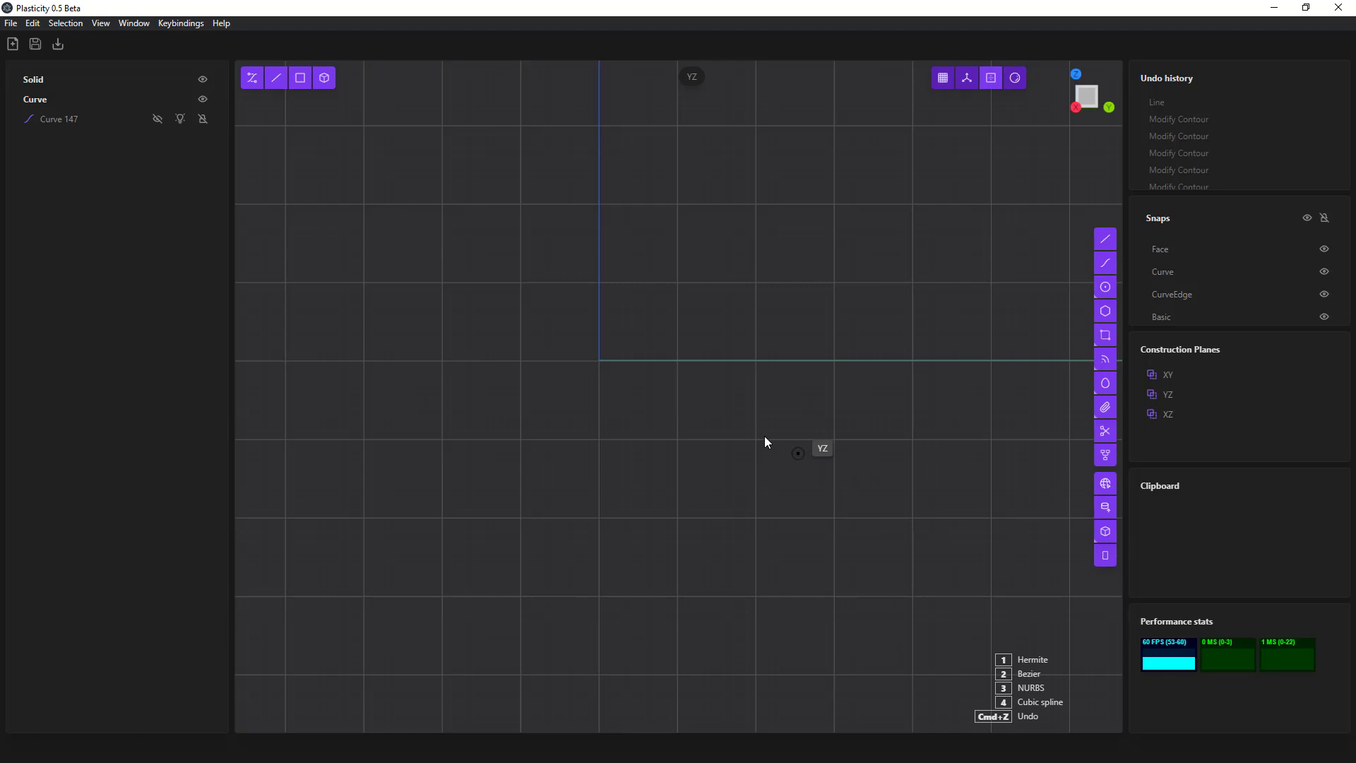
- Draw a three-point curve from near the top, bowing left, to near the bottom
left_click(381, 110)
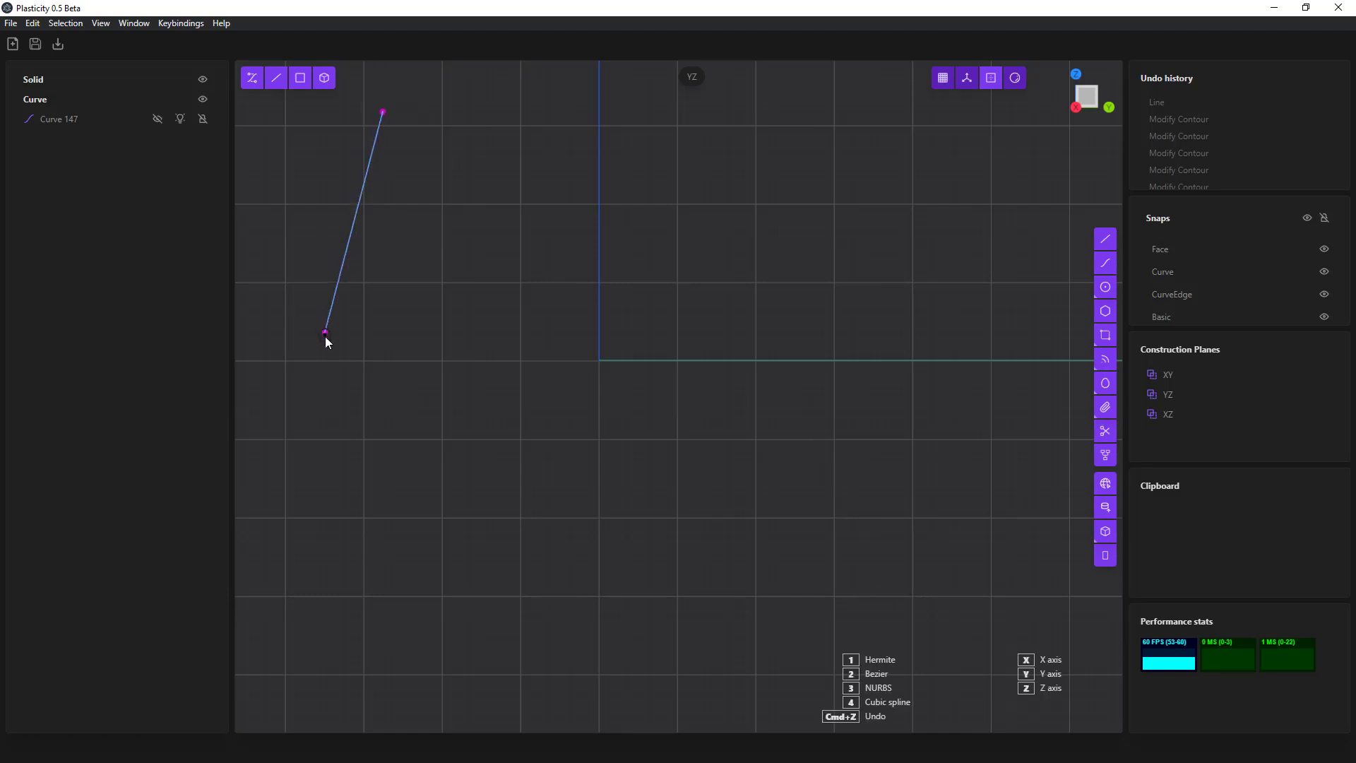
left_click(324, 340)
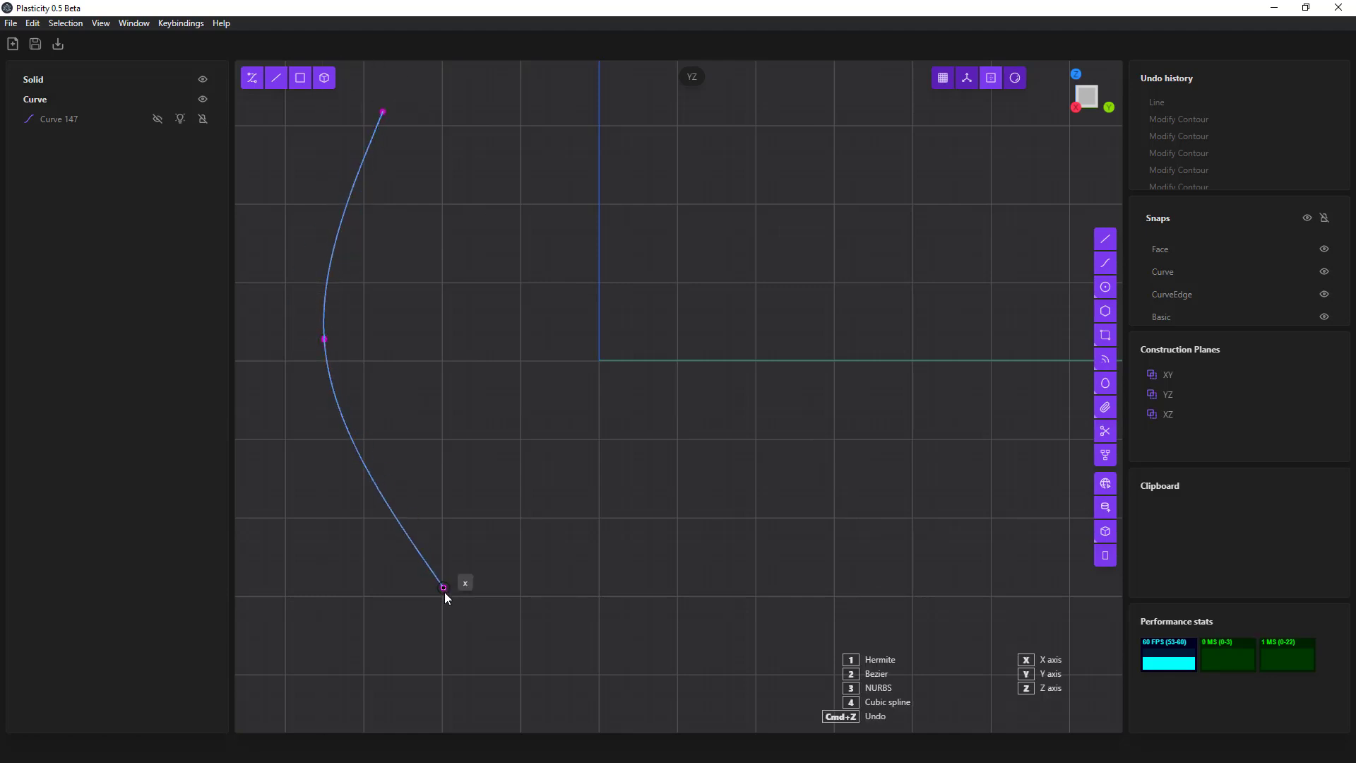
left_click(443, 591)
key("Return")
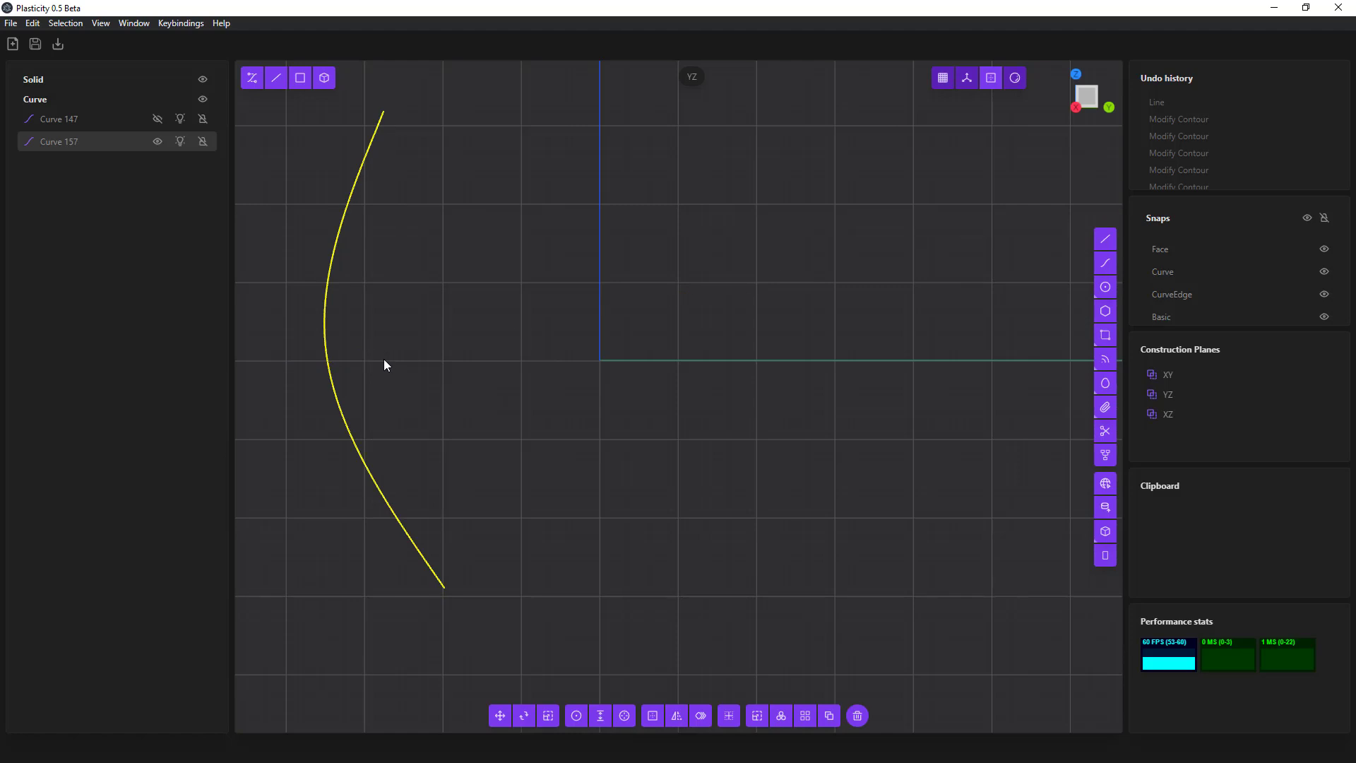
- Nudge the curve's top control point and pull the middle point left to deepen the bend
left_click(251, 83)
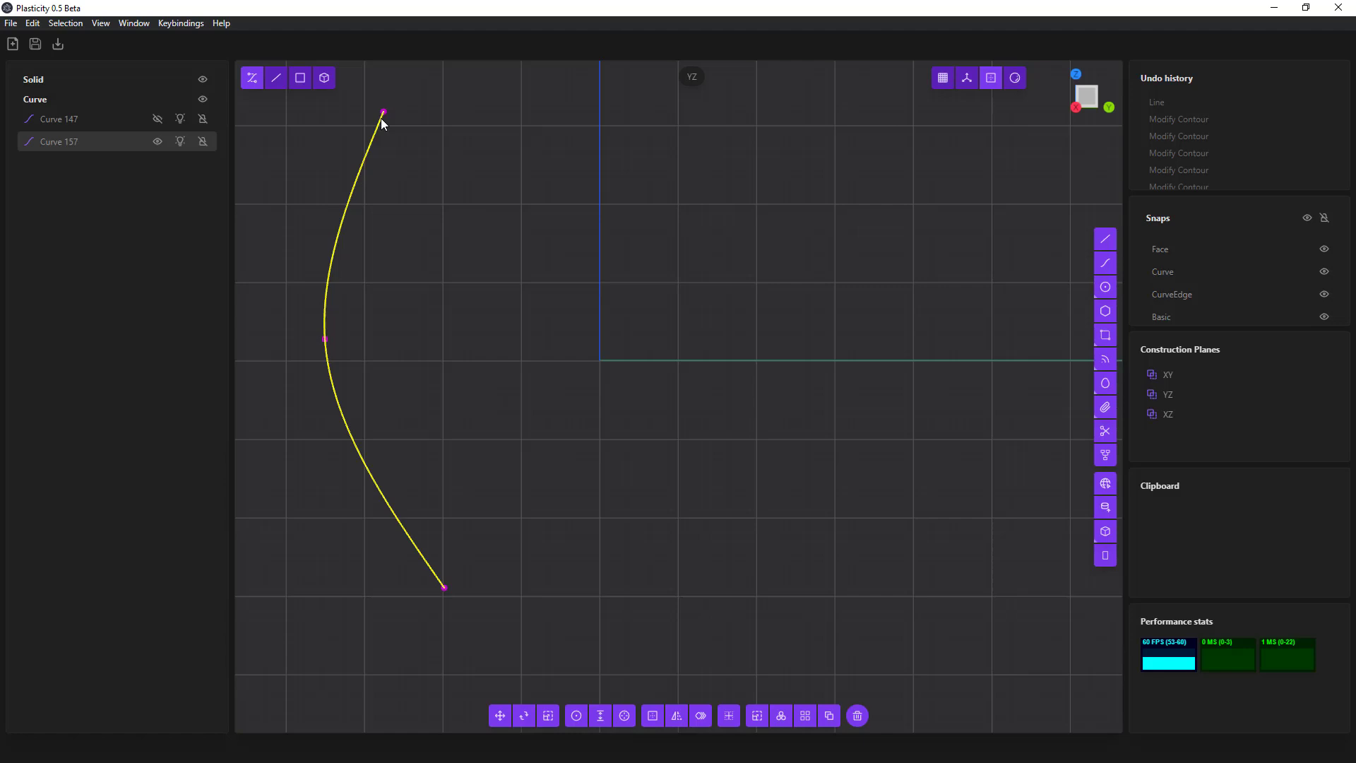
left_click_drag(385, 111, 407, 138)
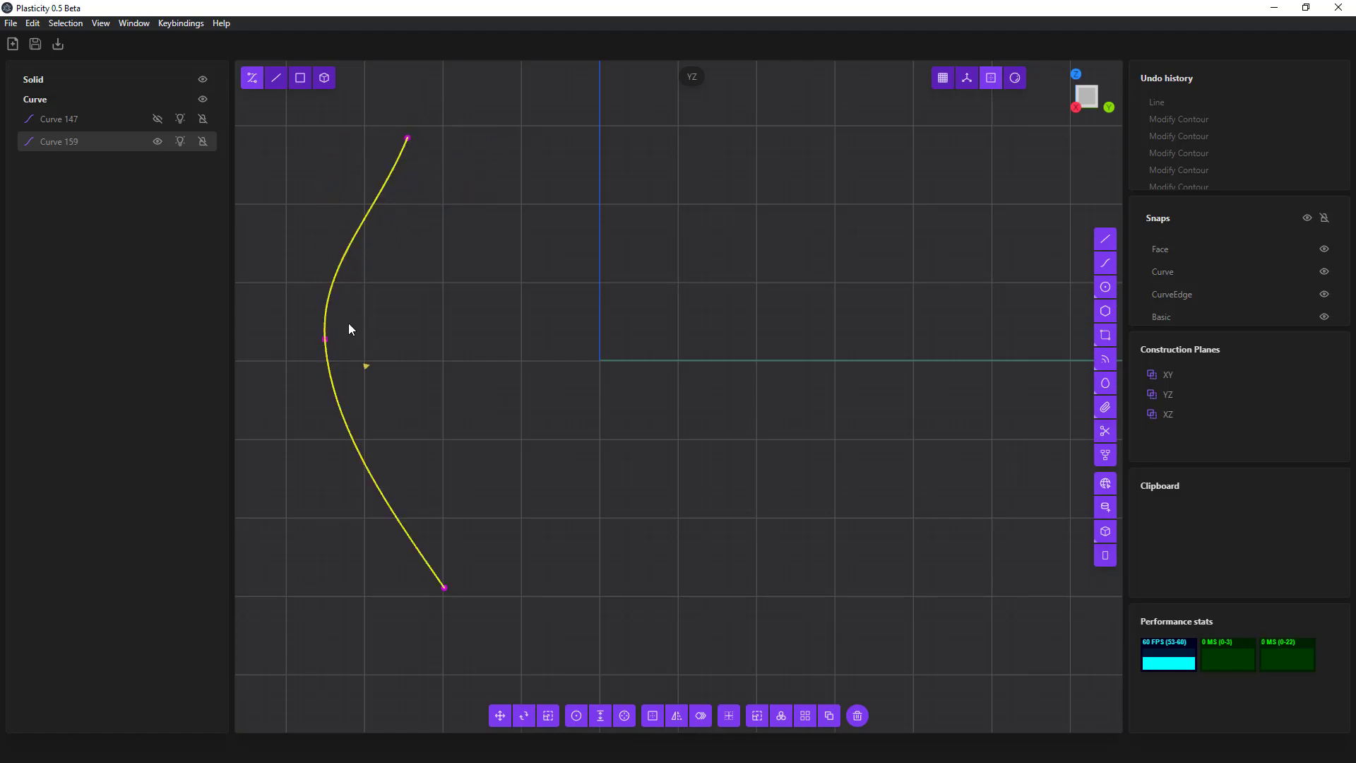
left_click_drag(335, 330, 293, 353)
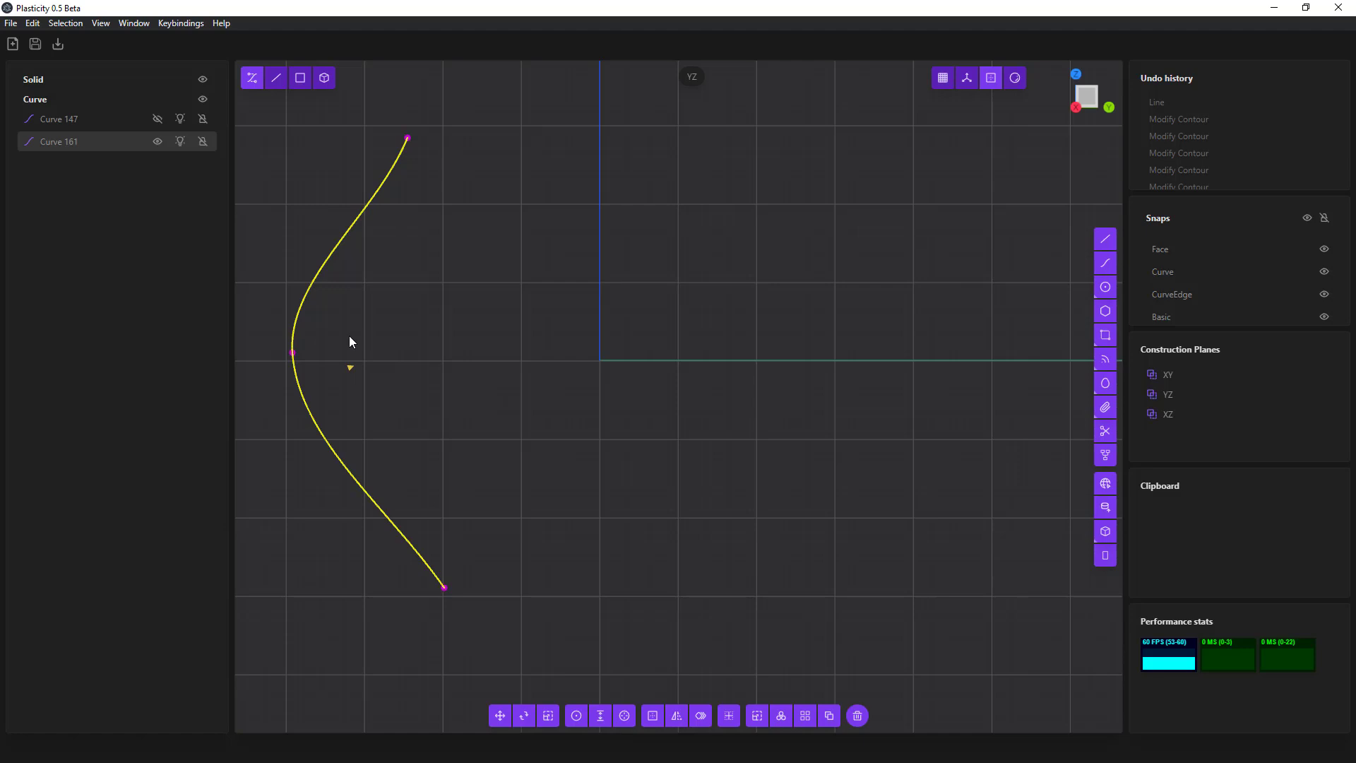
- Draw a new three-point curve just right of the first S-curve
left_click(848, 318)
left_click(1106, 264)
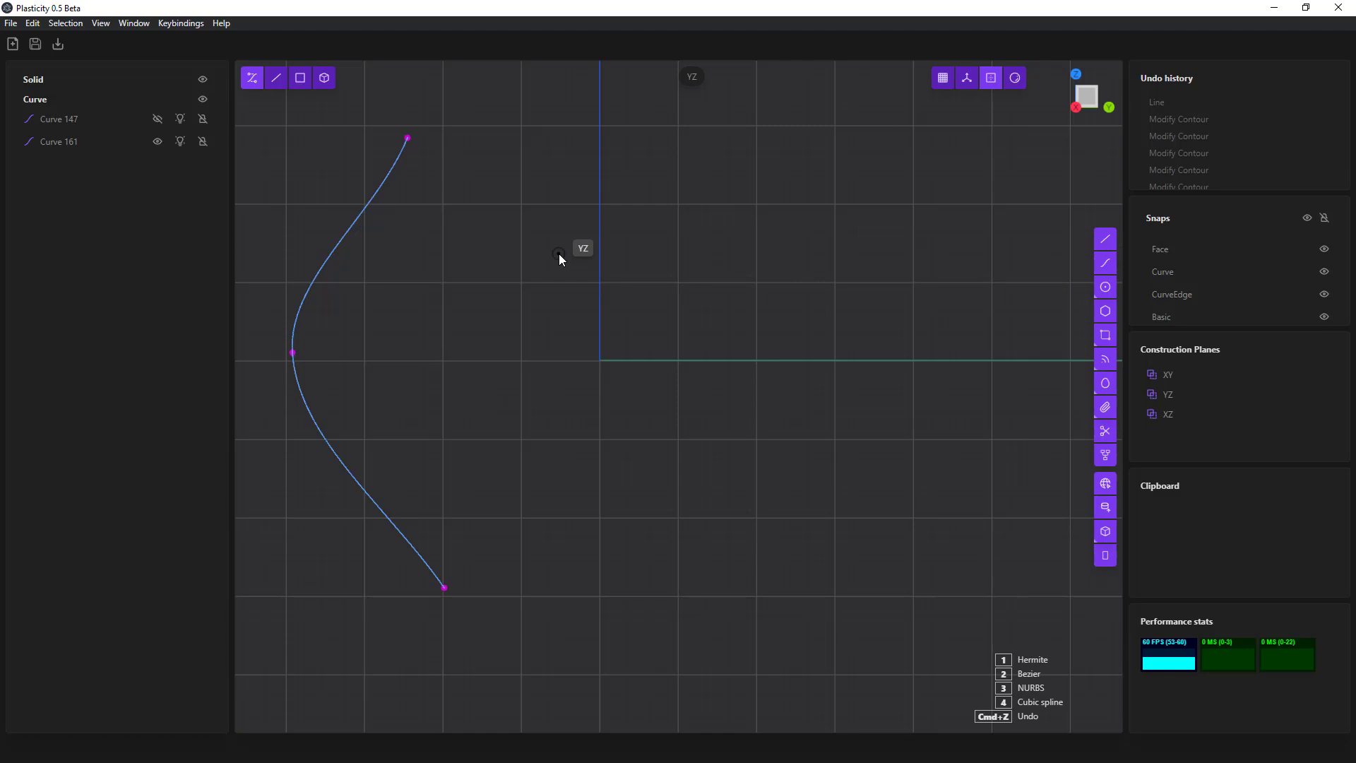
left_click(520, 142)
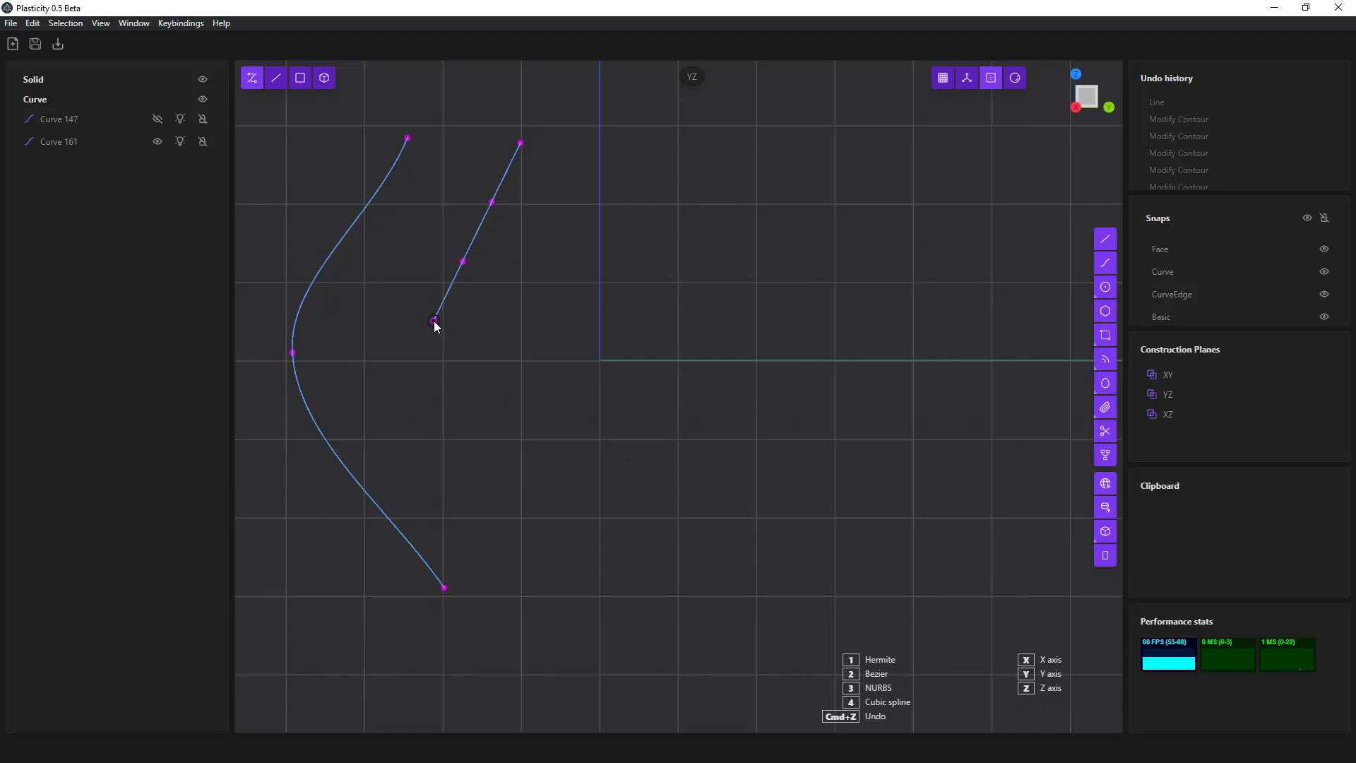
left_click(421, 313)
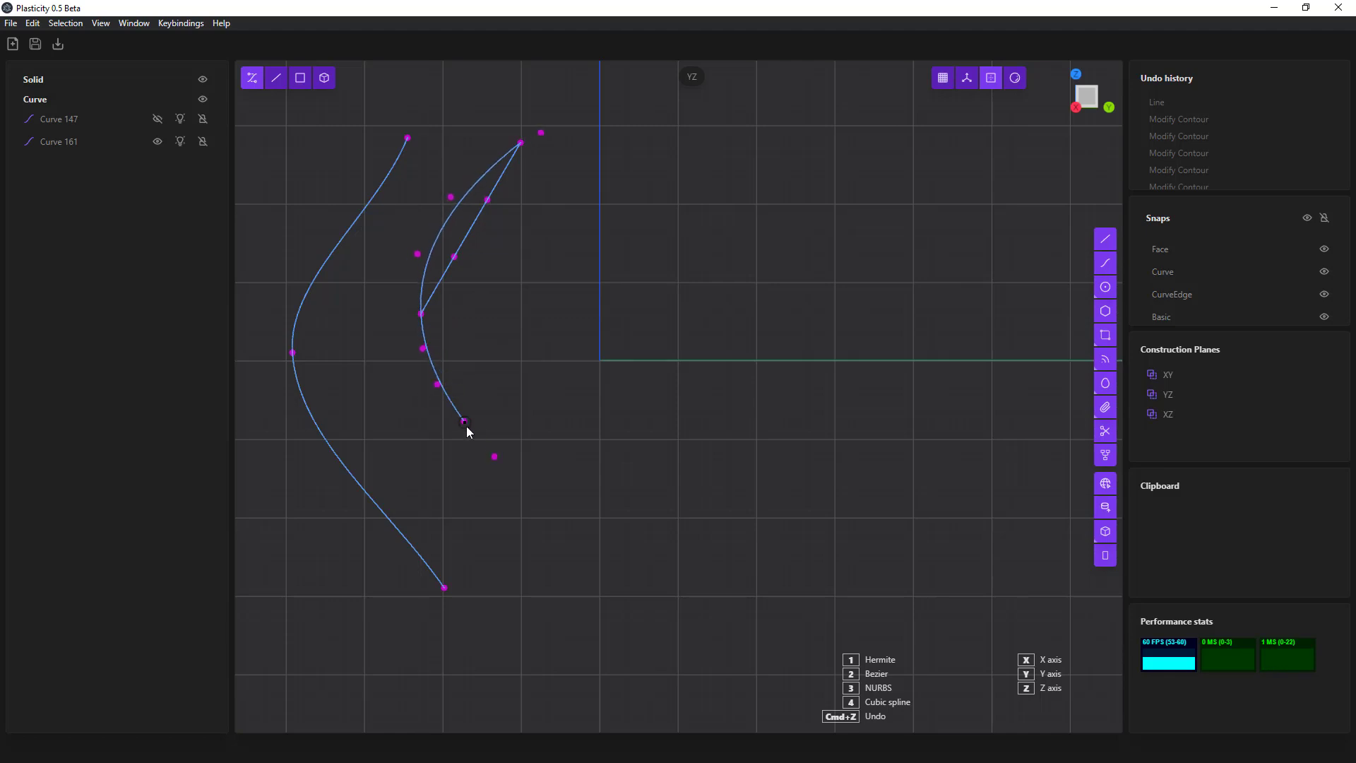
left_click(525, 561)
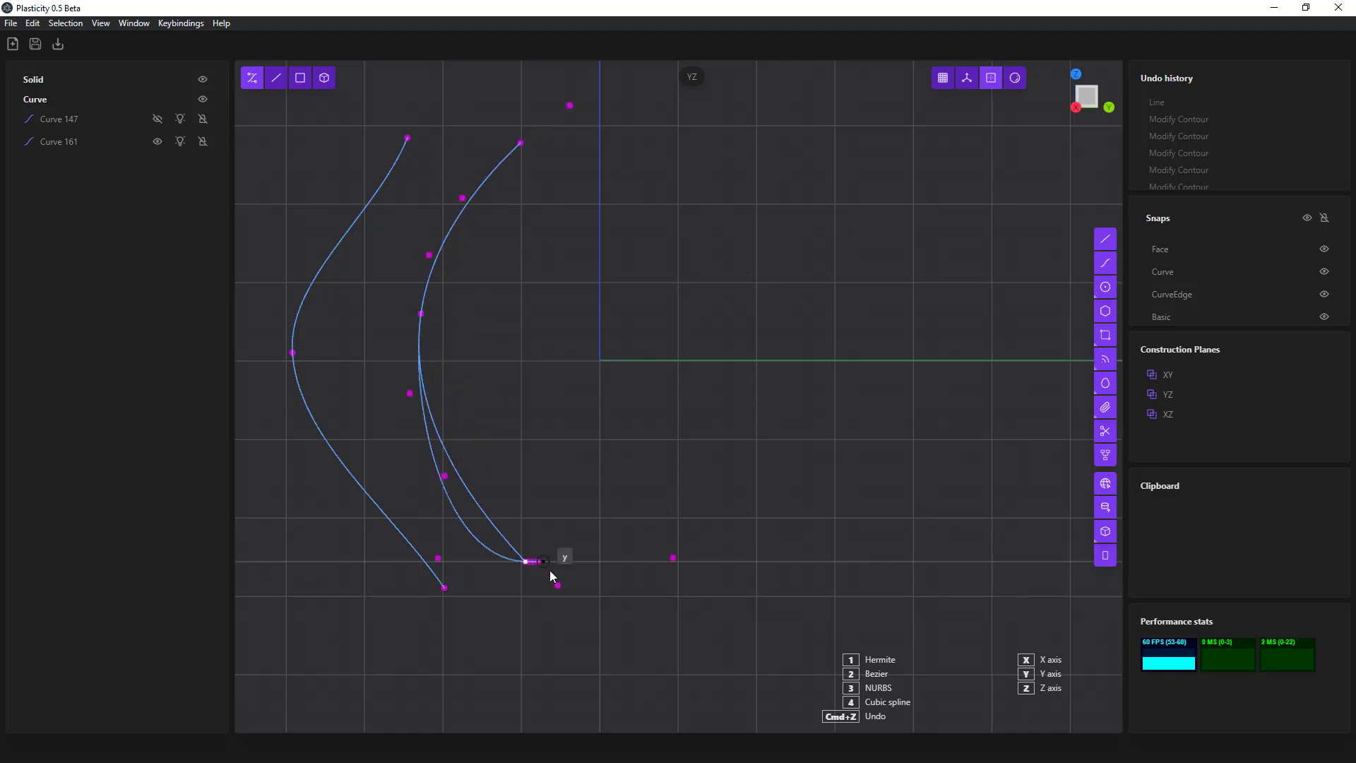
key("Return")
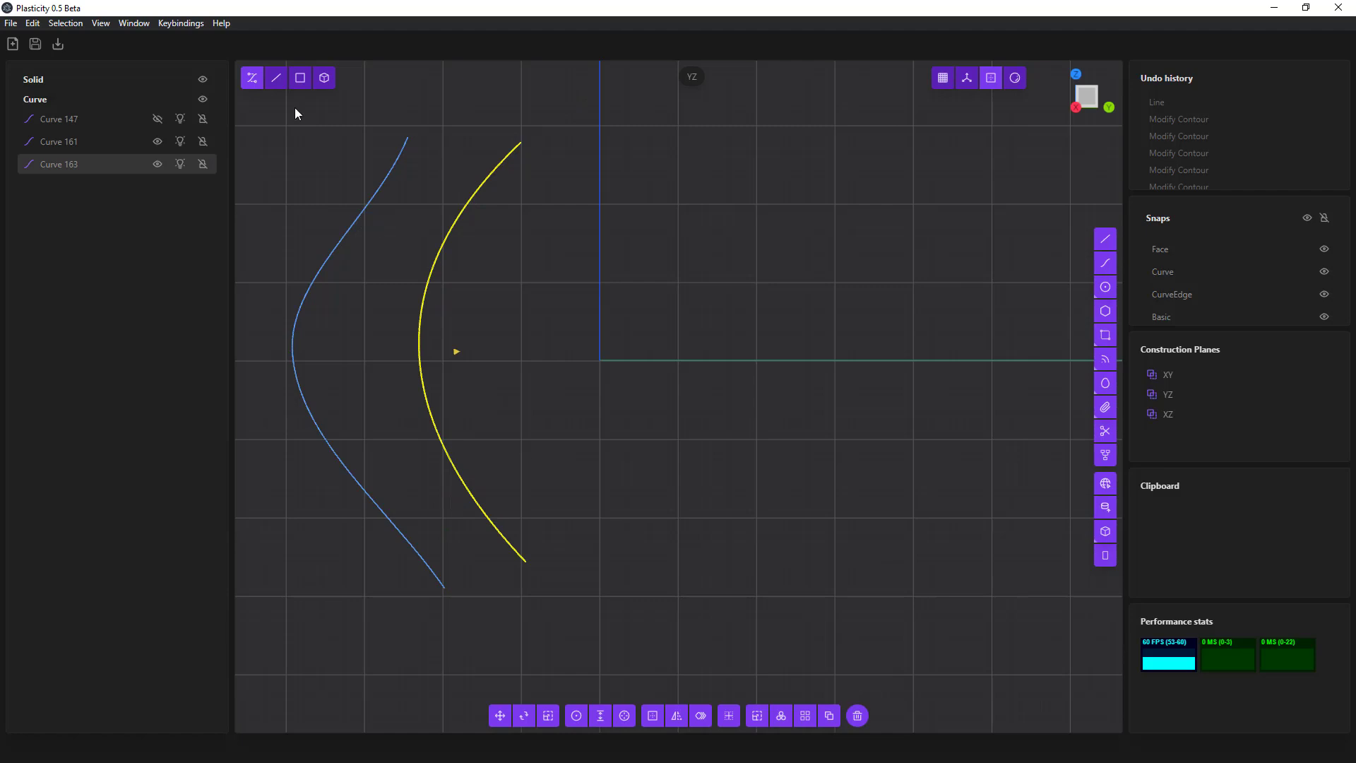
- Drag the new curve's control points to smooth it into a gentle left-bowing arc
left_click(252, 77)
left_click_drag(521, 142, 400, 297)
left_click(527, 566)
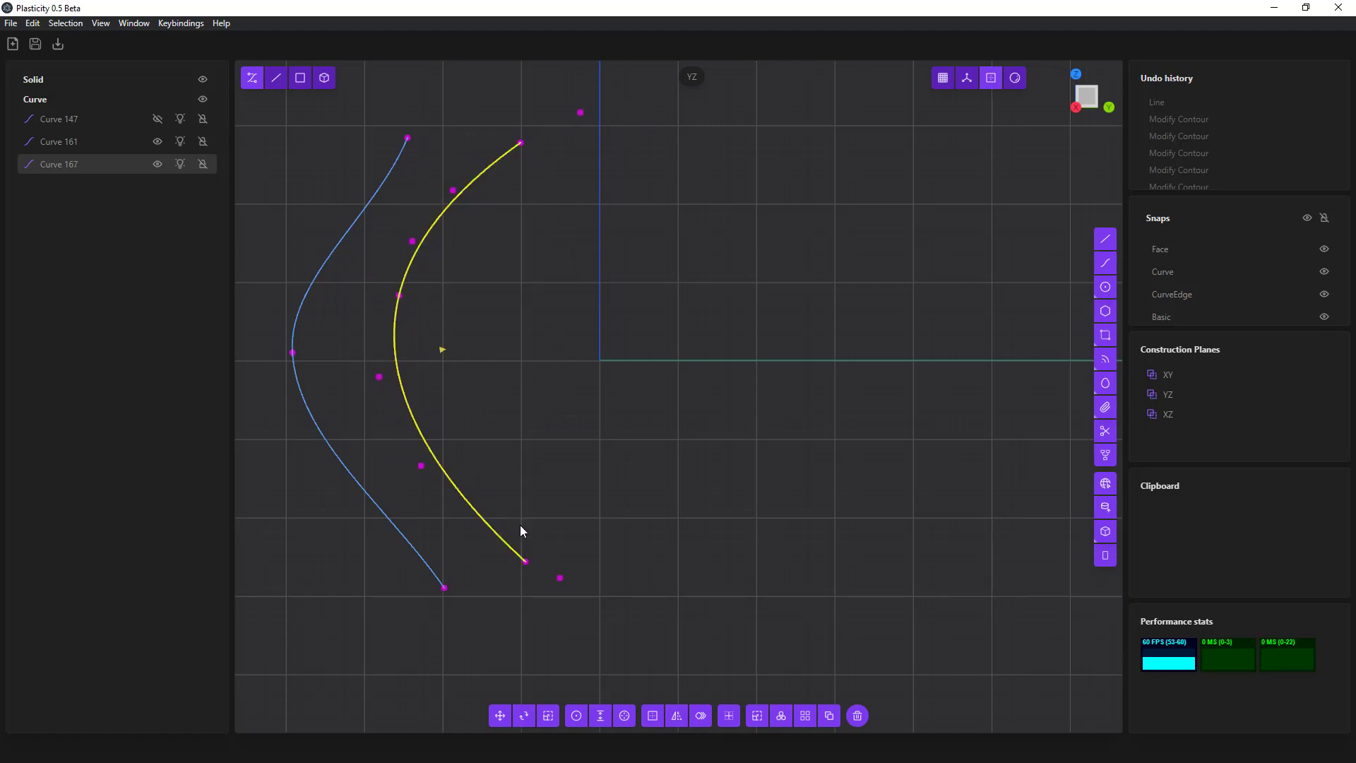
left_click(527, 563)
left_click(420, 467)
- Draw a third curve right of the others, redoing it after cancelling a first attempt
left_click(1106, 263)
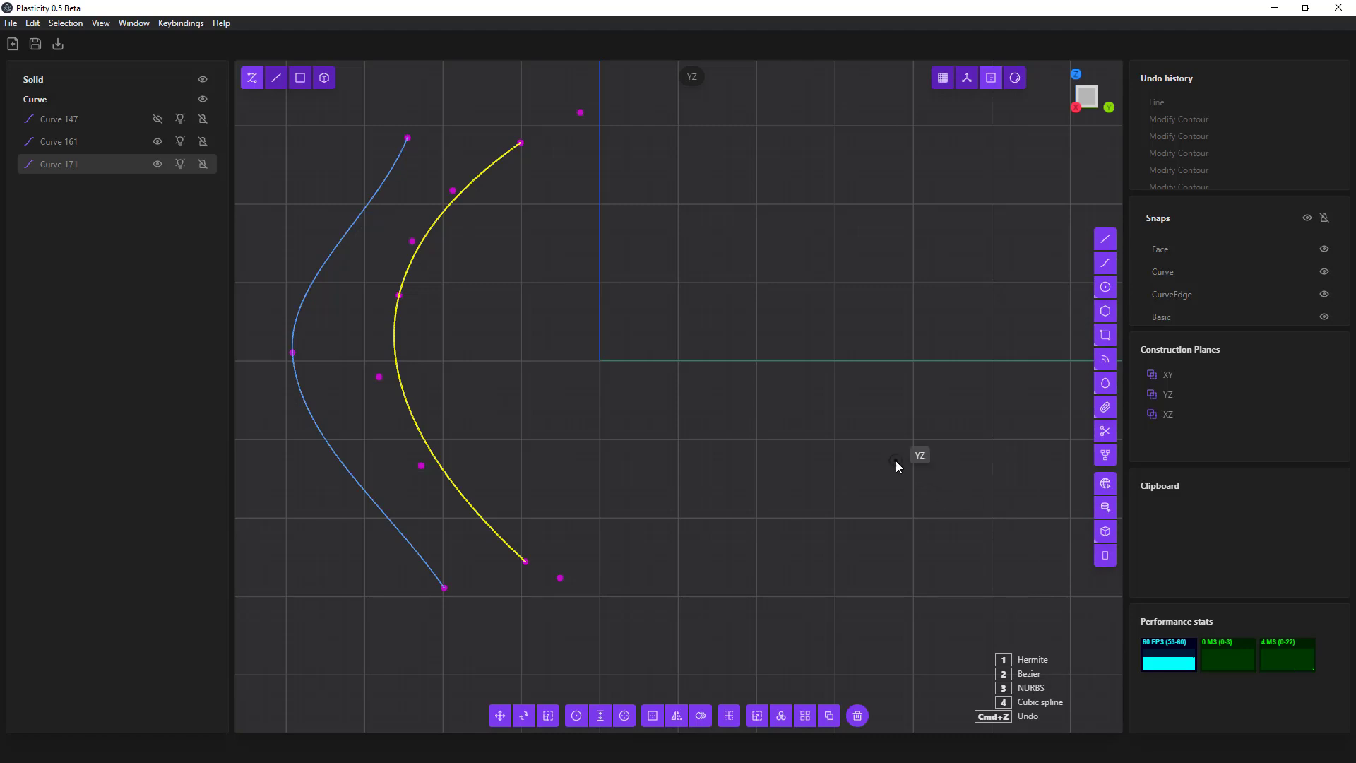
left_click(570, 306)
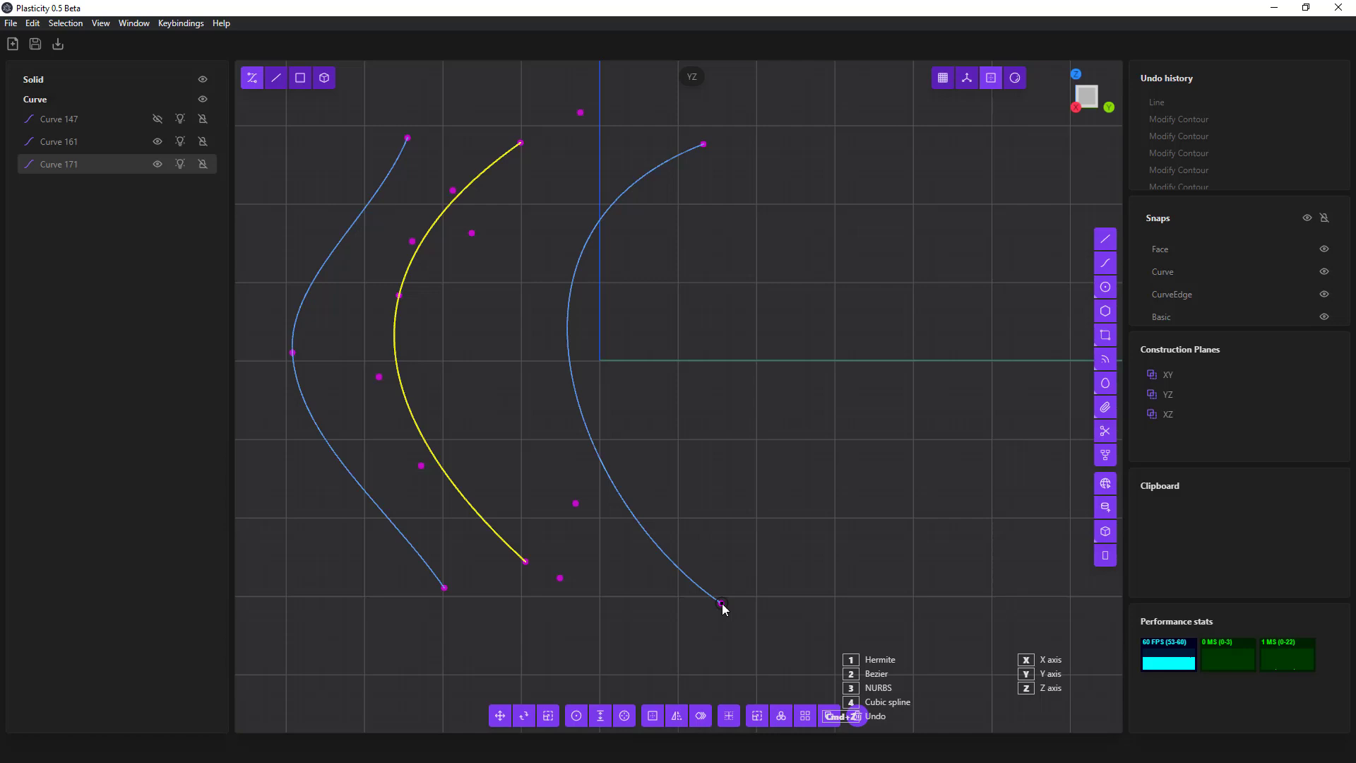
key("Escape")
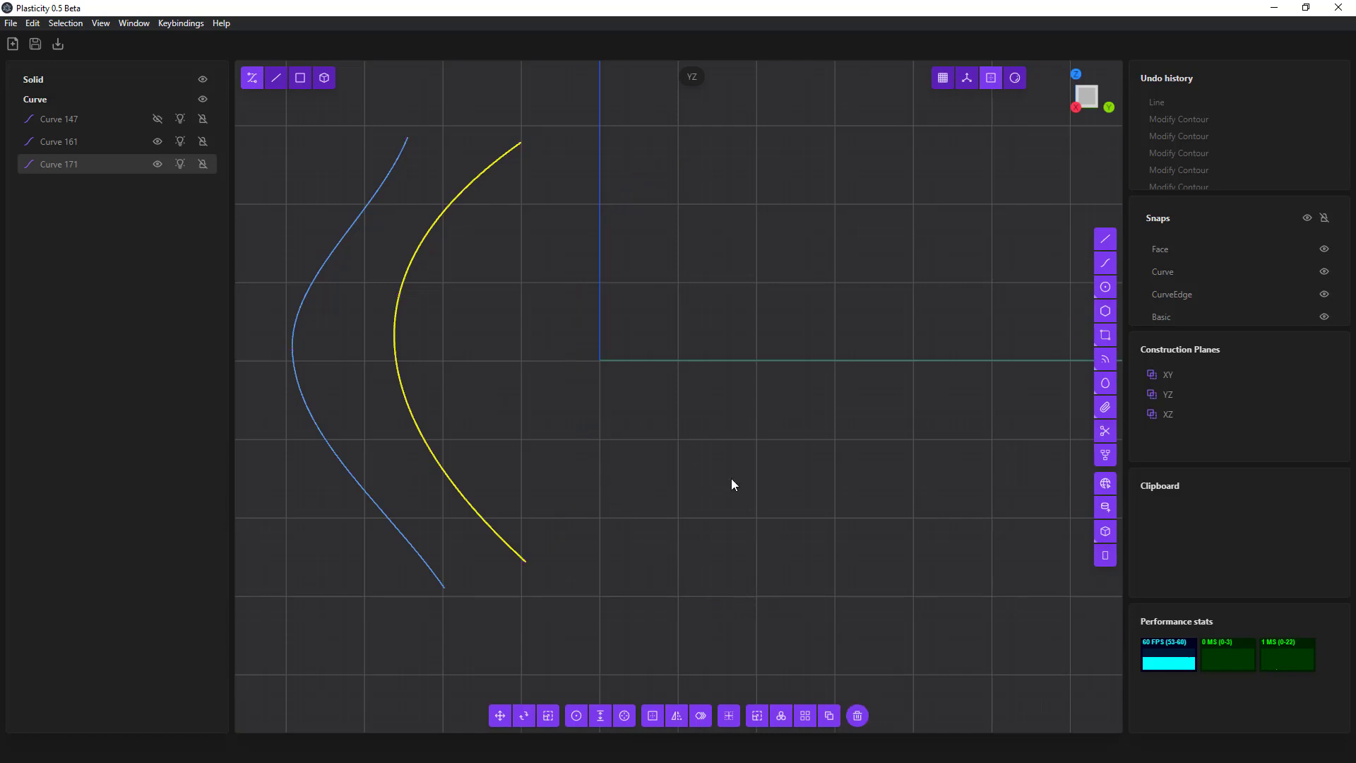
left_click(1106, 263)
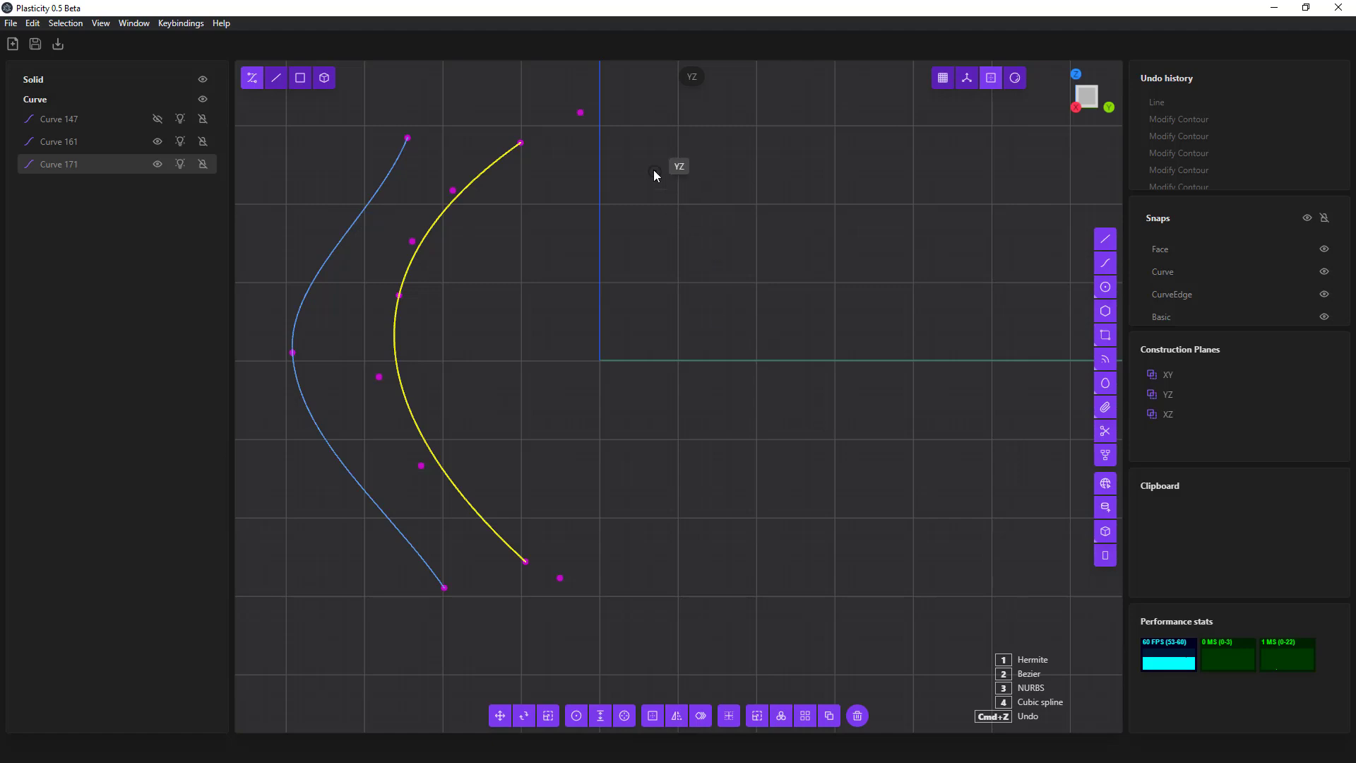
left_click(562, 310)
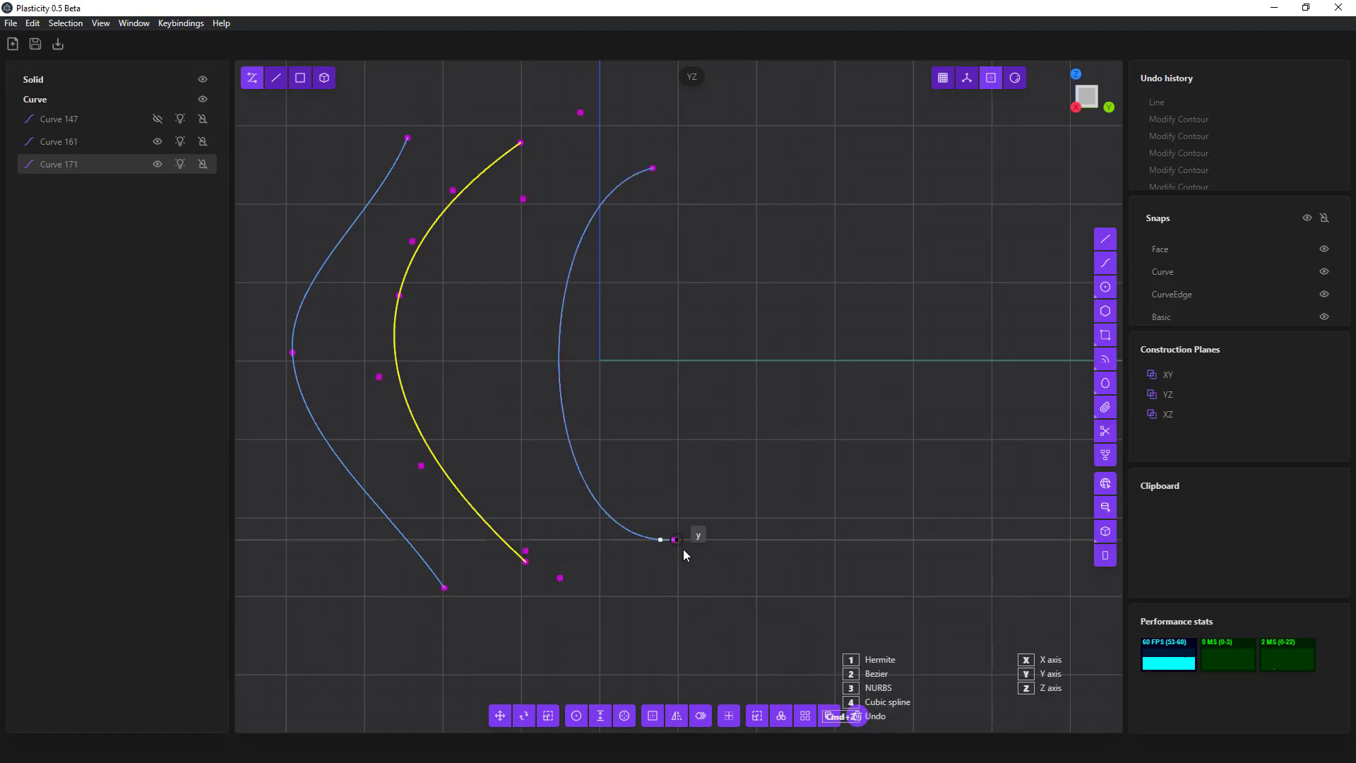
left_click(714, 586)
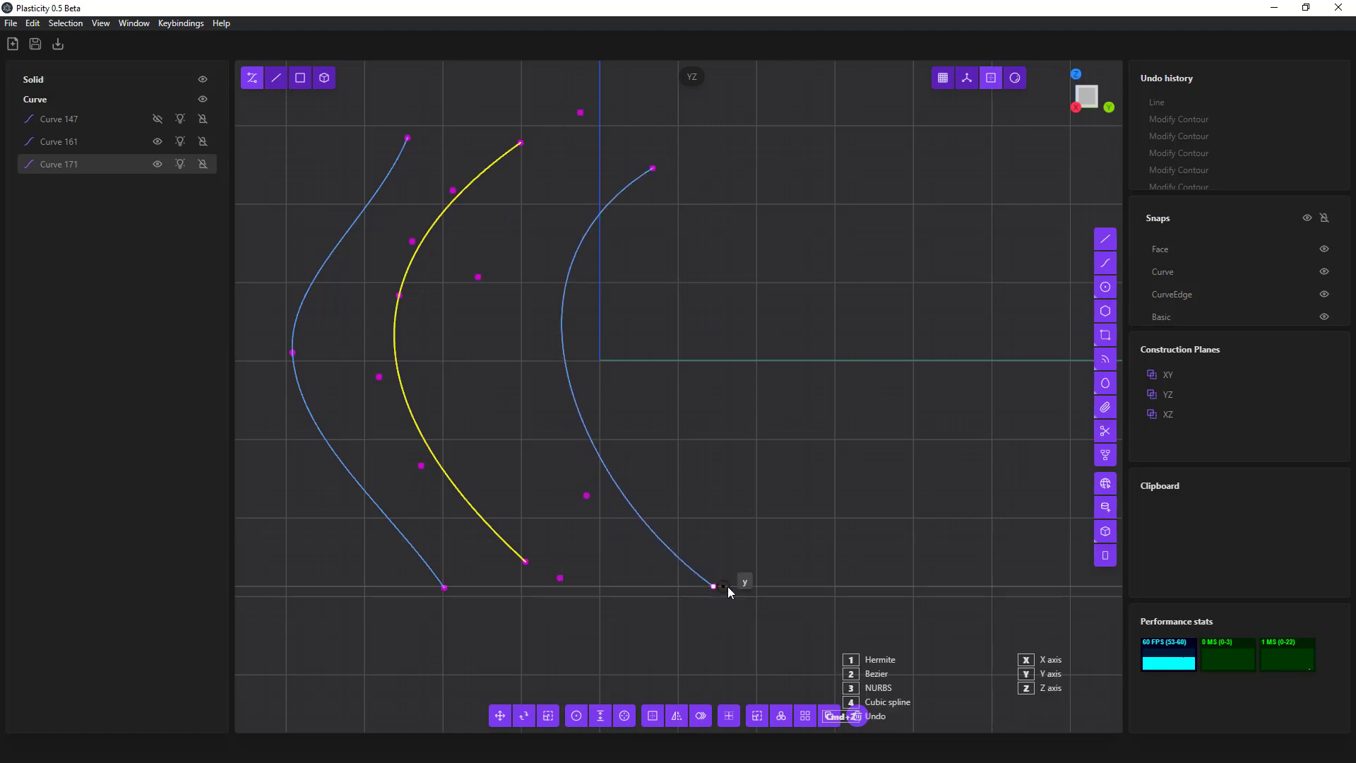
key("Return")
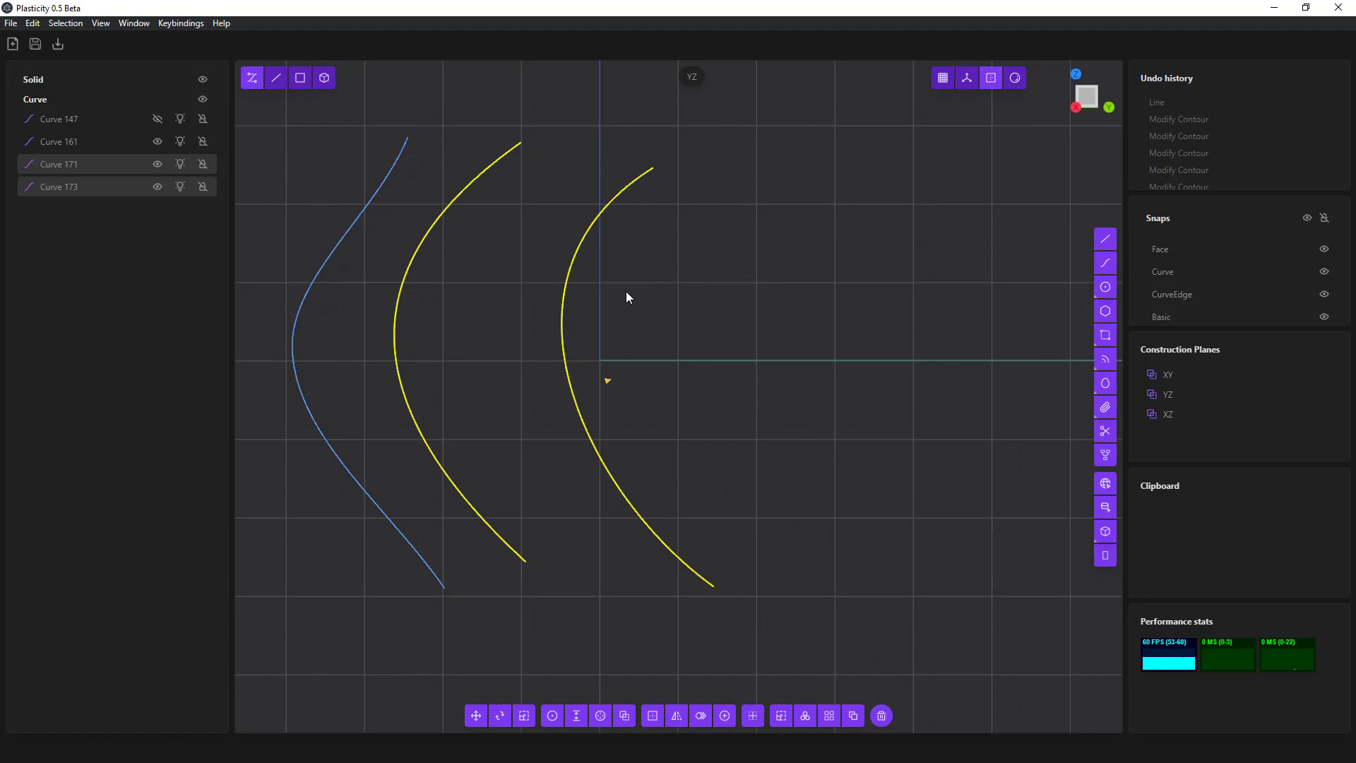
- Drag its control points and endpoints into a tight C-shaped arc with a lowered top end
left_click(253, 78)
left_click_drag(588, 498, 482, 289)
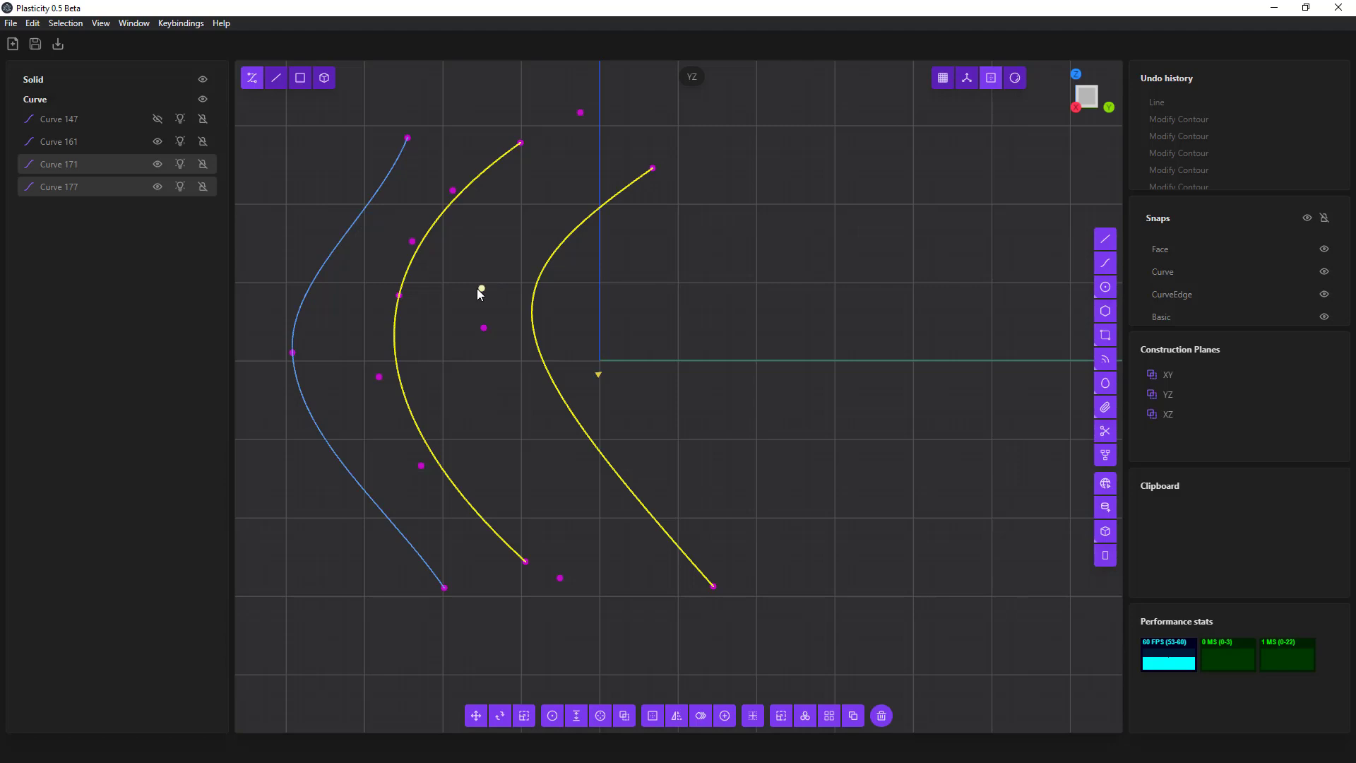
left_click_drag(478, 290, 483, 260)
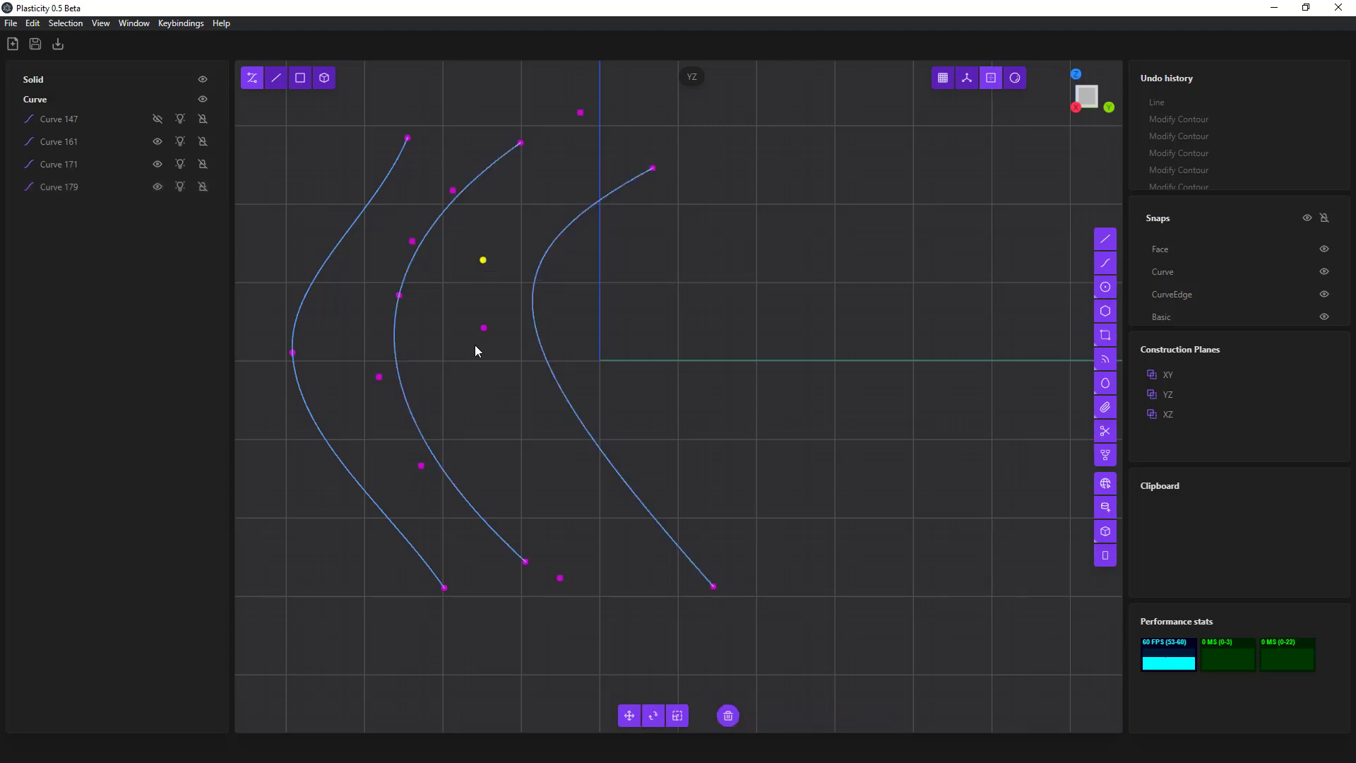
left_click_drag(483, 329, 476, 344)
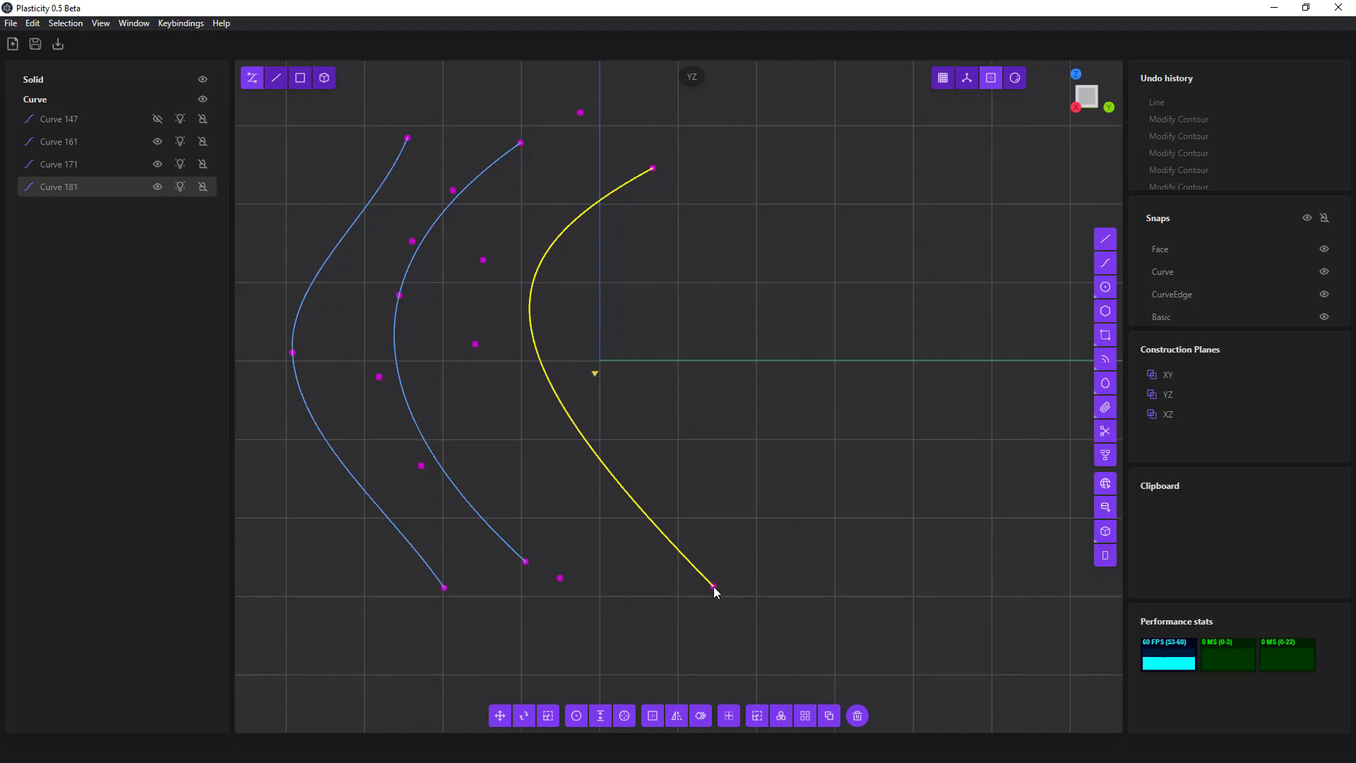
left_click_drag(713, 586, 659, 399)
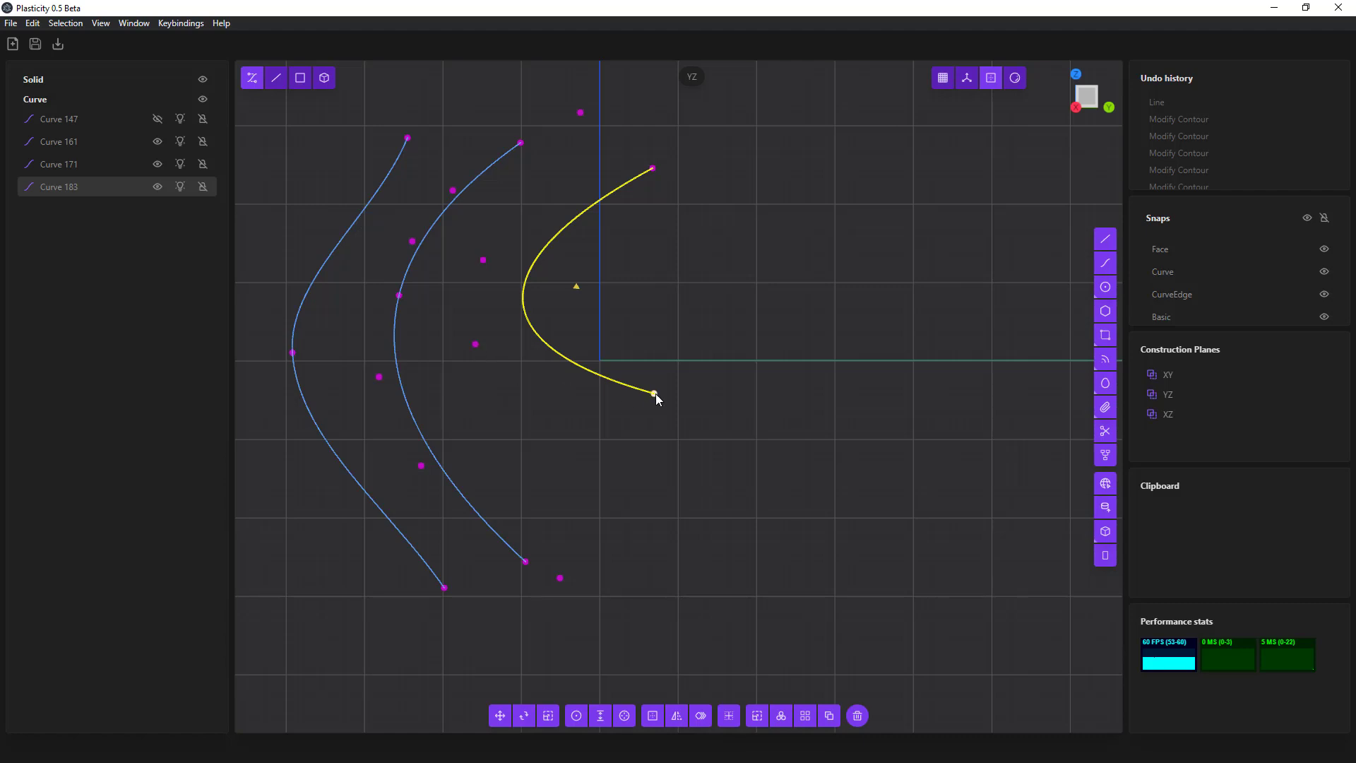
left_click_drag(476, 344, 475, 379)
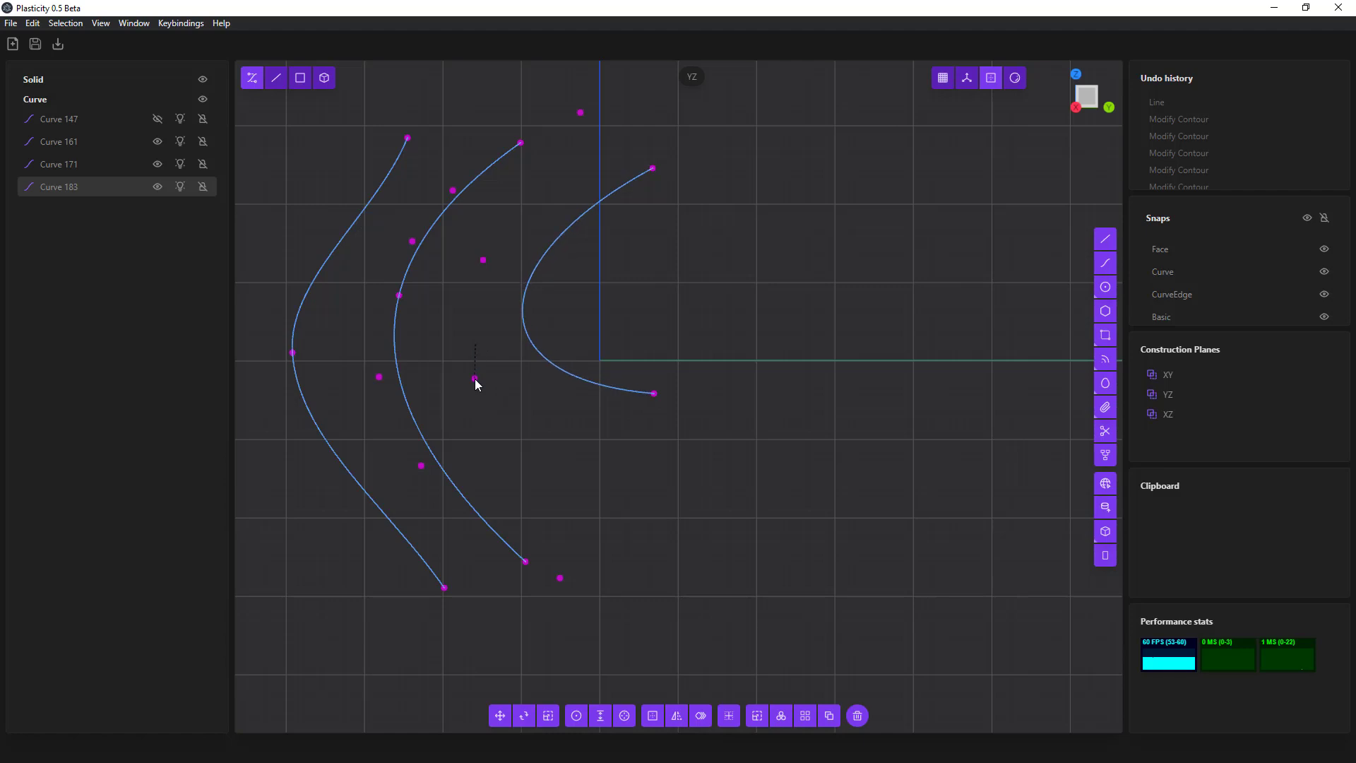
left_click_drag(483, 260, 481, 246)
left_click_drag(653, 169, 643, 238)
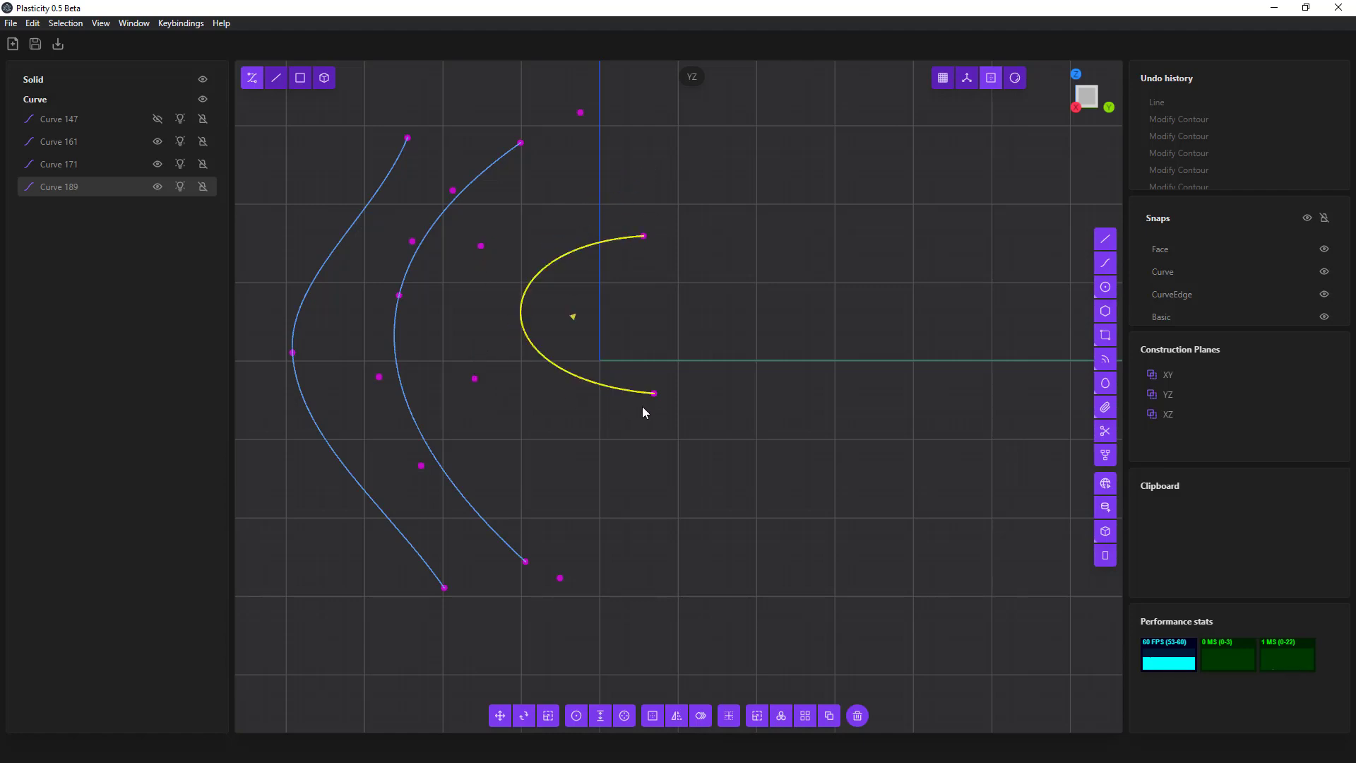
- Draw a four-point curve on the right side of the three existing curves
left_click(958, 338)
left_click(1106, 262)
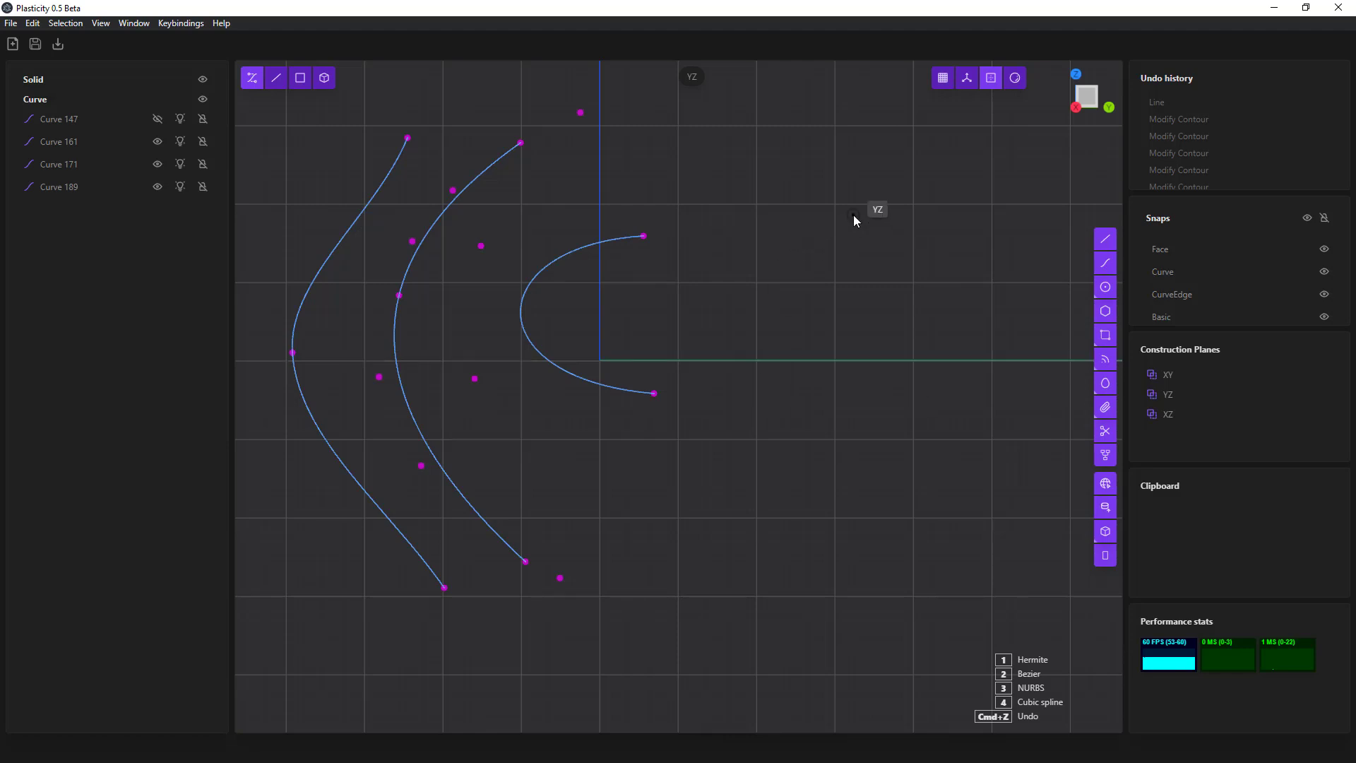
left_click(814, 170)
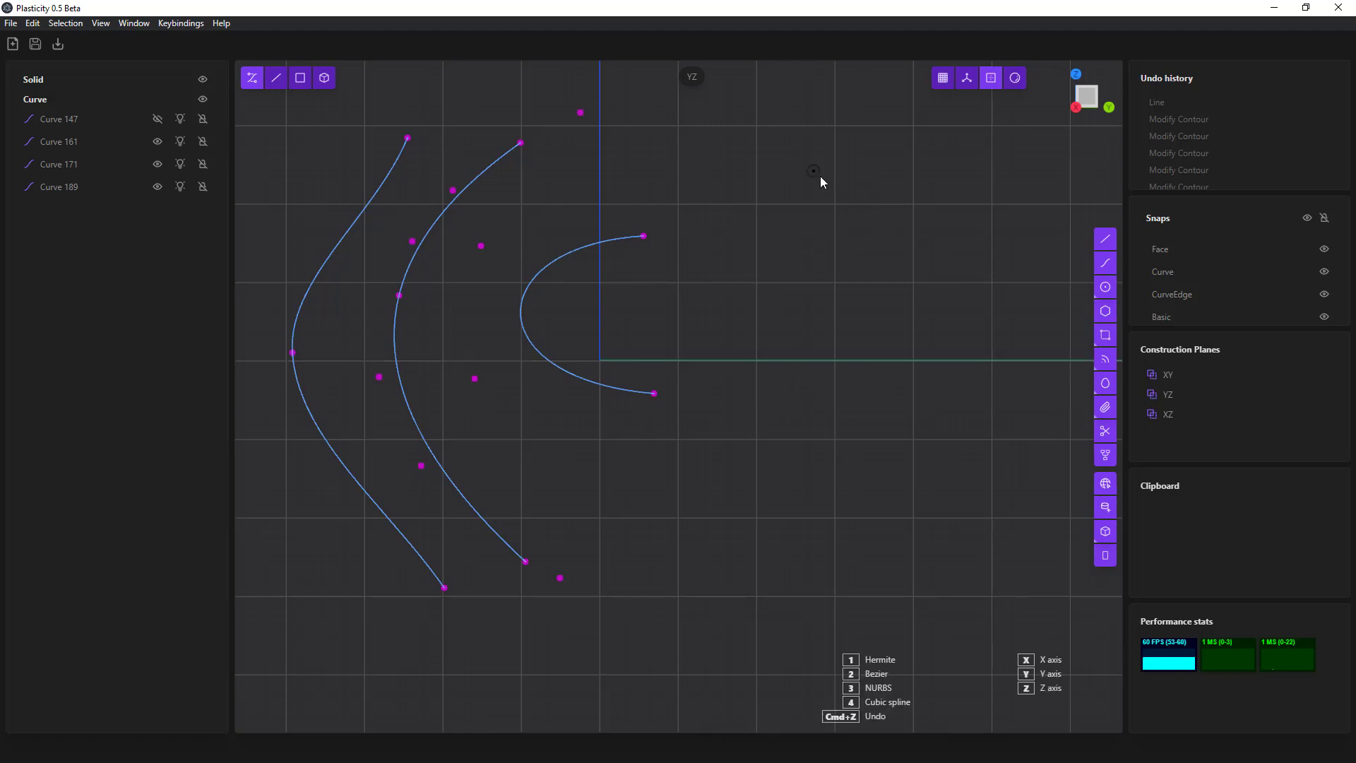
left_click(907, 268)
left_click(924, 475)
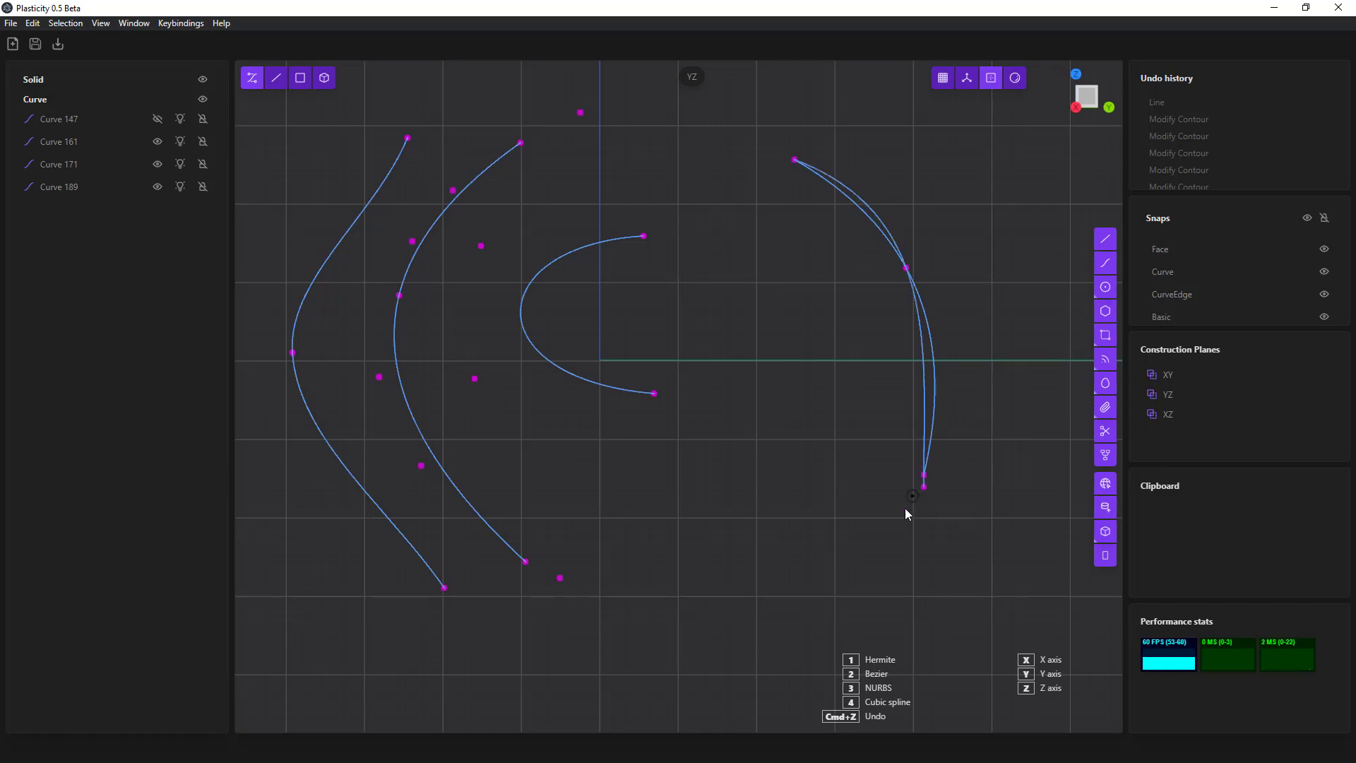
left_click(782, 585)
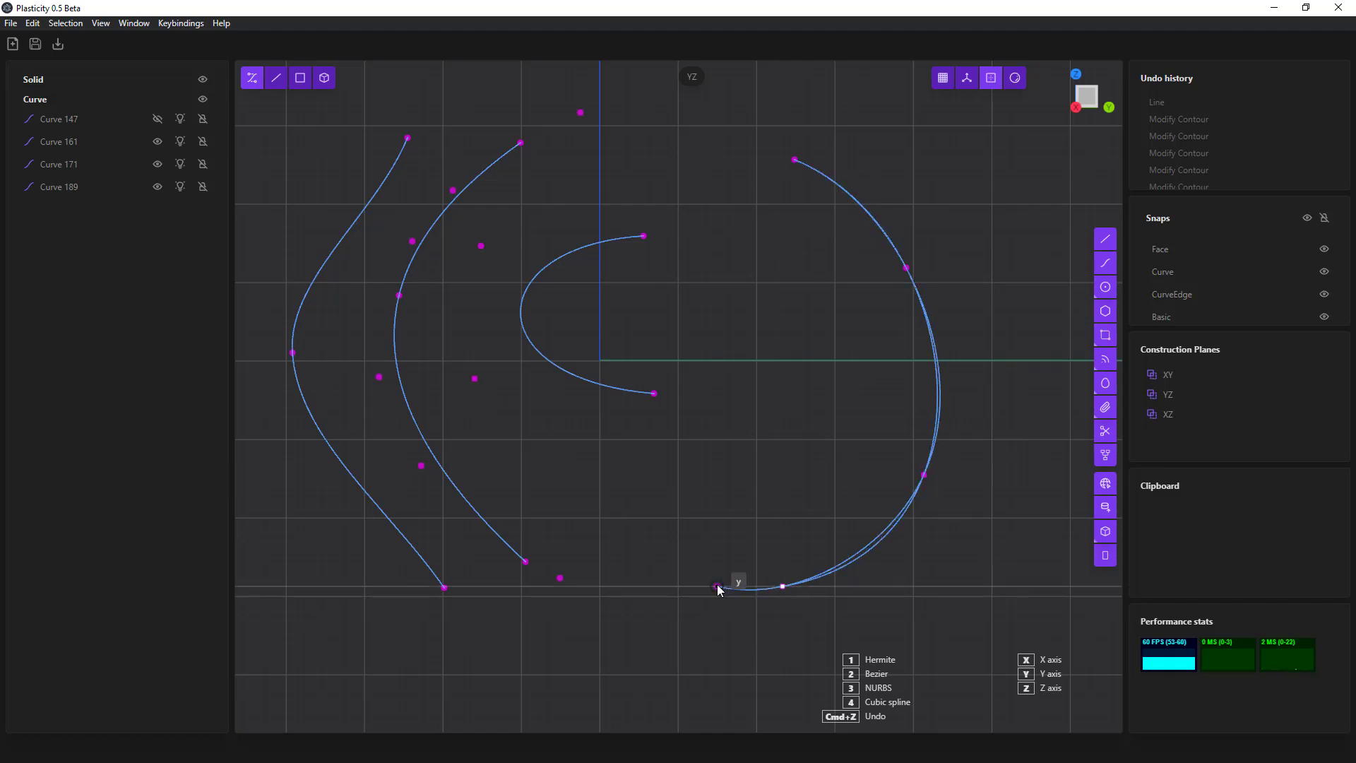
key("Return")
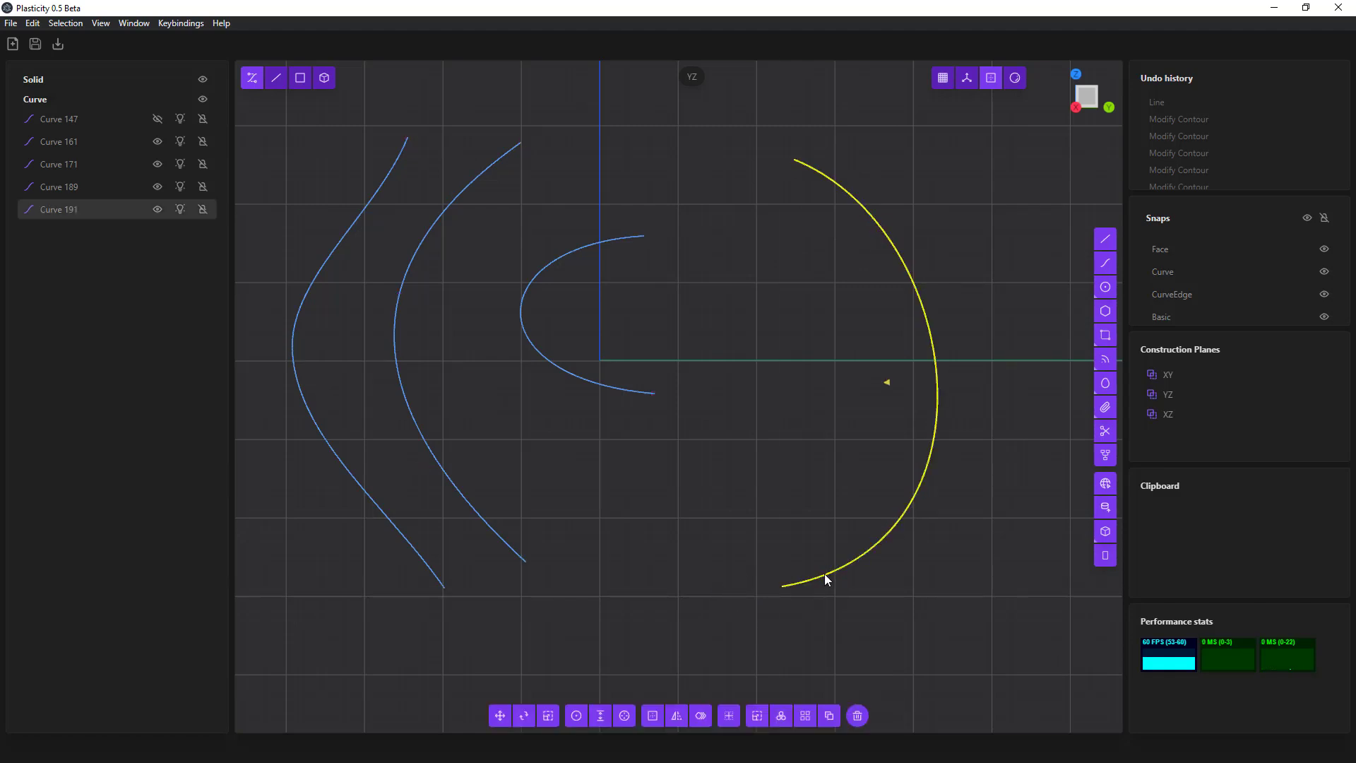
- Push its two middle control points outward into a wide right-bowing arc
left_click(252, 78)
left_click_drag(907, 269, 999, 239)
left_click_drag(925, 475, 993, 516)
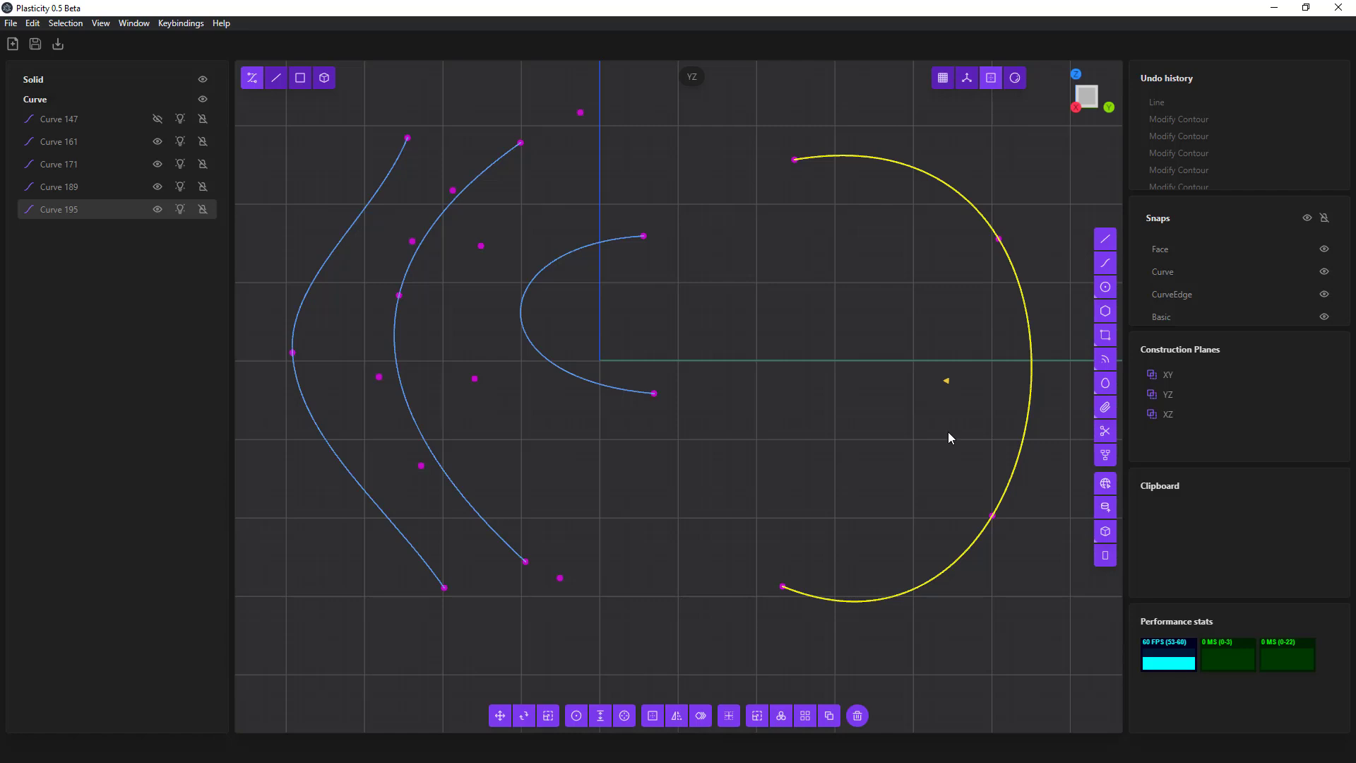
- Bridge the big arc's top end to the C-arc's upper end, keeping the Spline type
left_click(1106, 458)
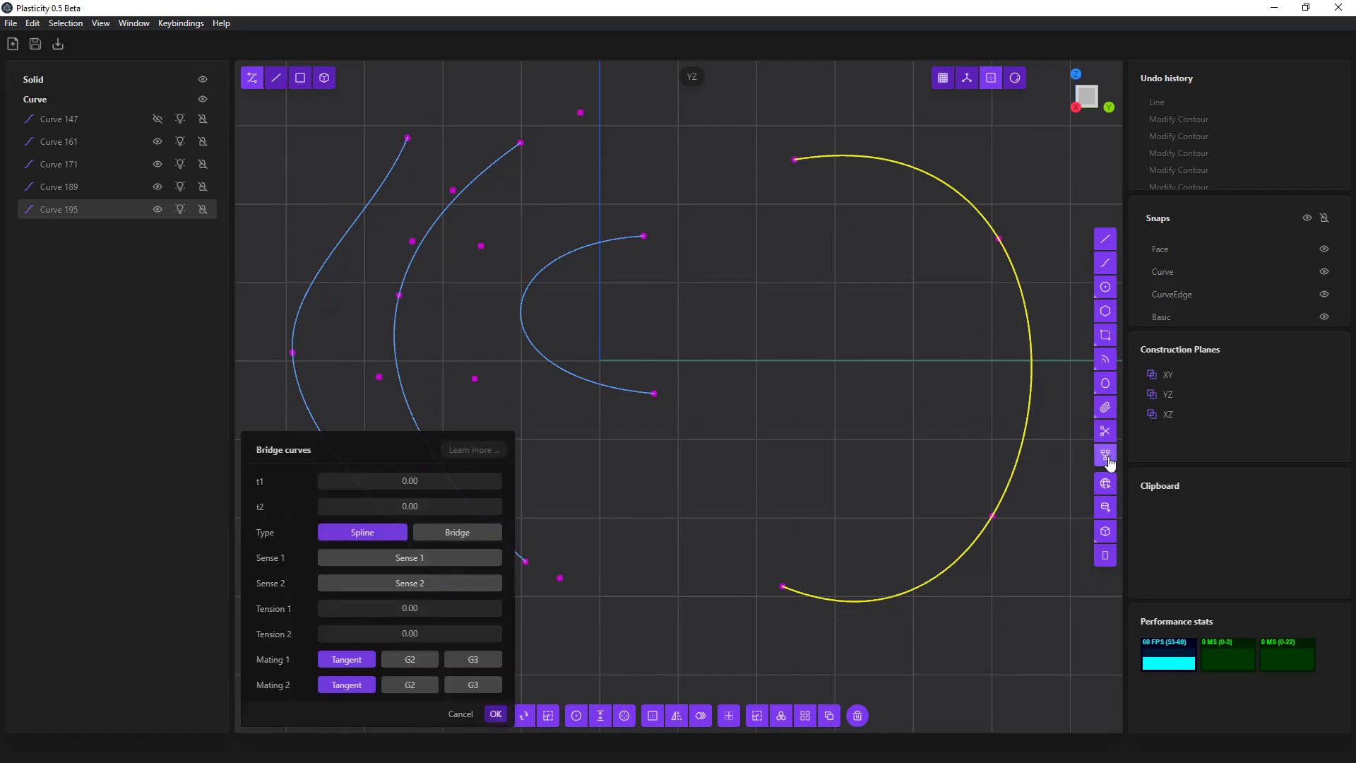
left_click(797, 160)
left_click(648, 237)
left_click(471, 537)
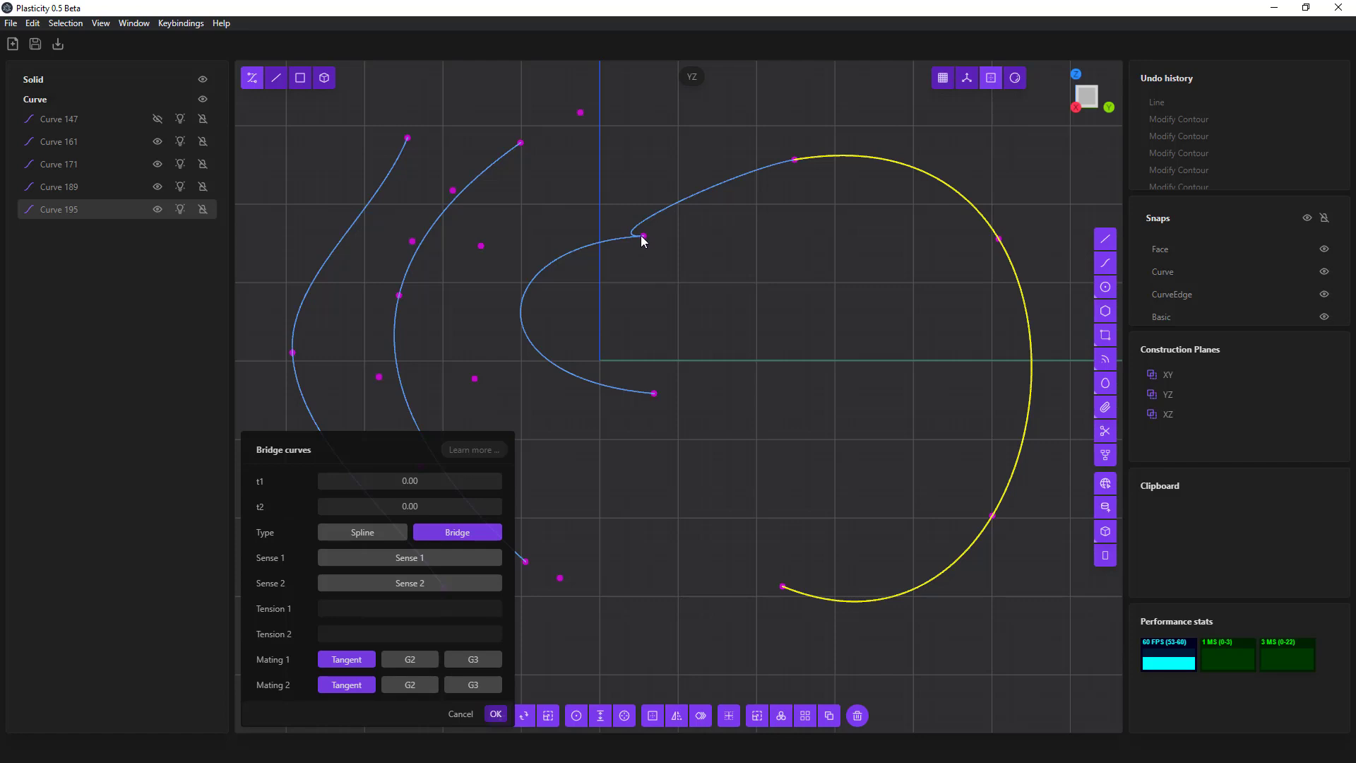
left_click(368, 533)
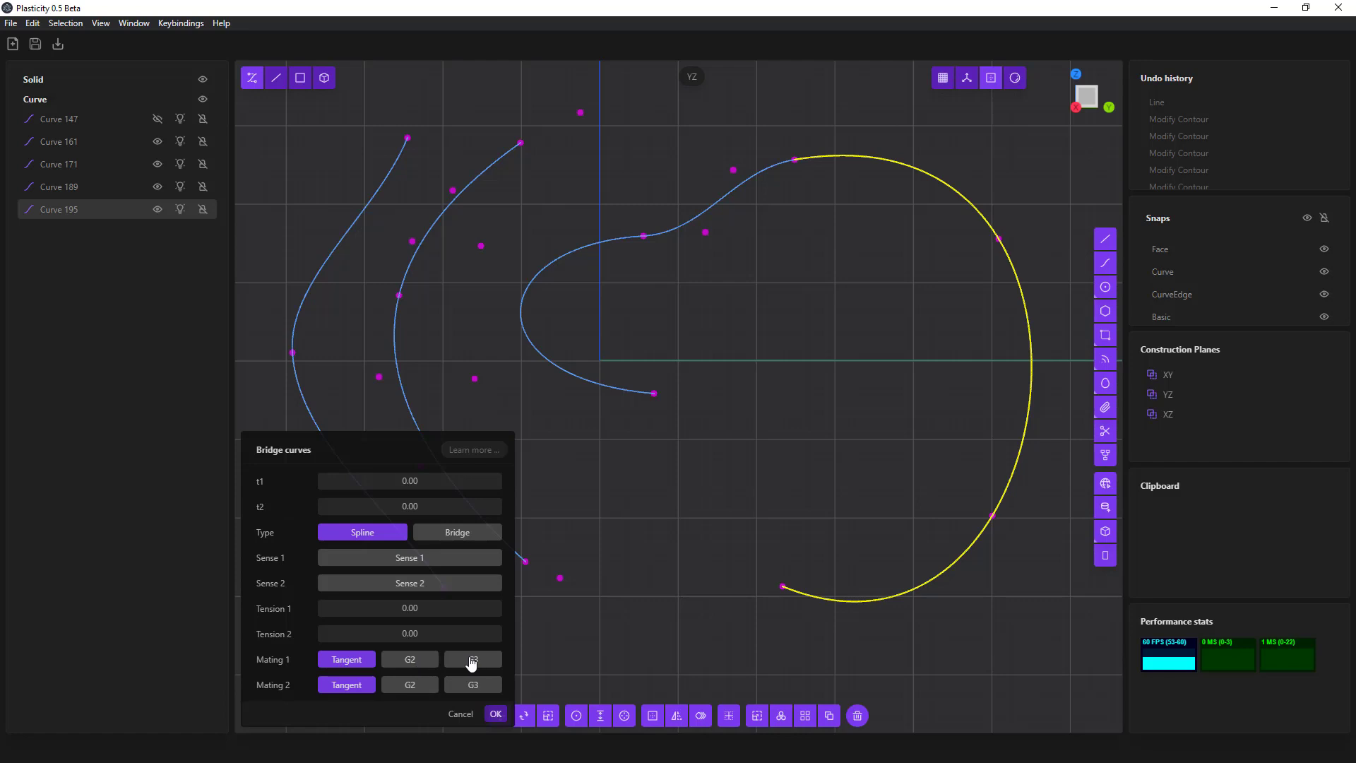
- Compare G2, G3 and Tangent continuity, ending with G3 on both mating ends
left_click(424, 661)
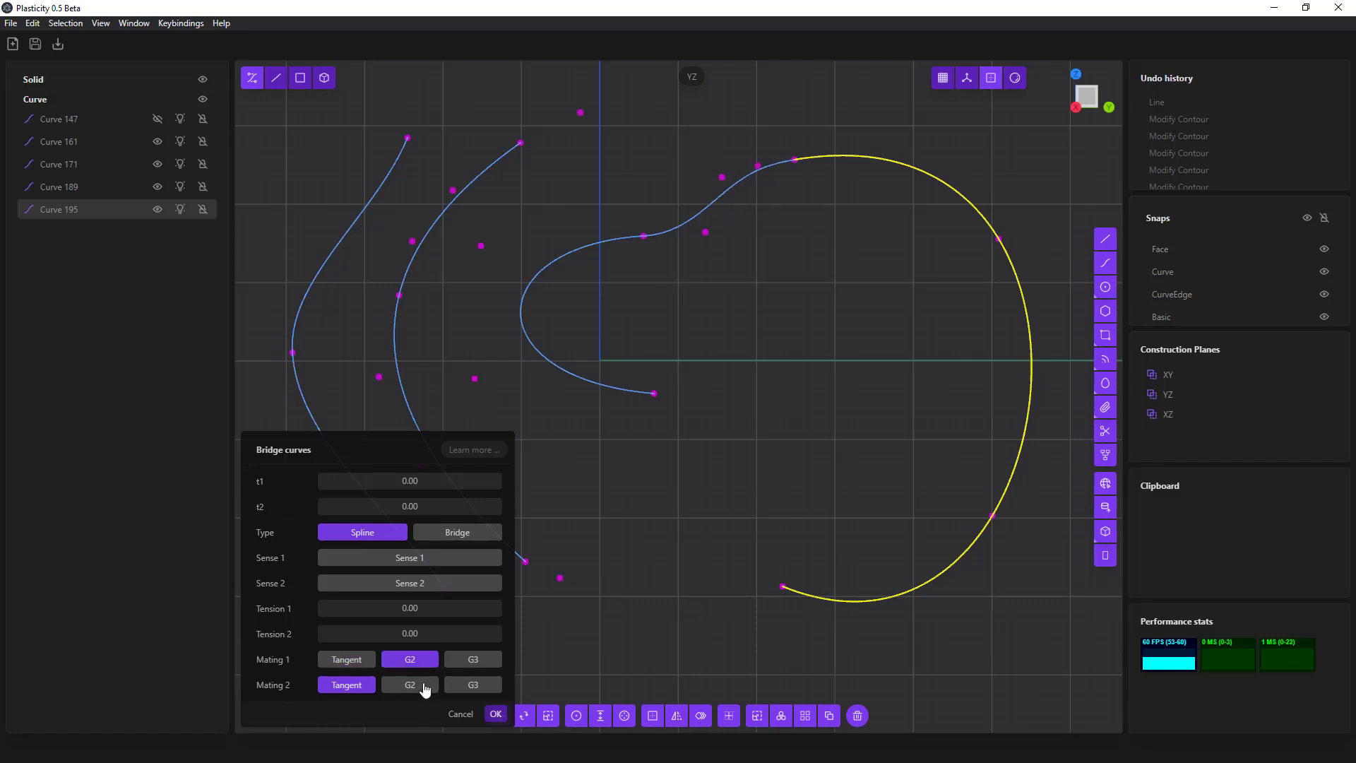
left_click(426, 689)
left_click(473, 661)
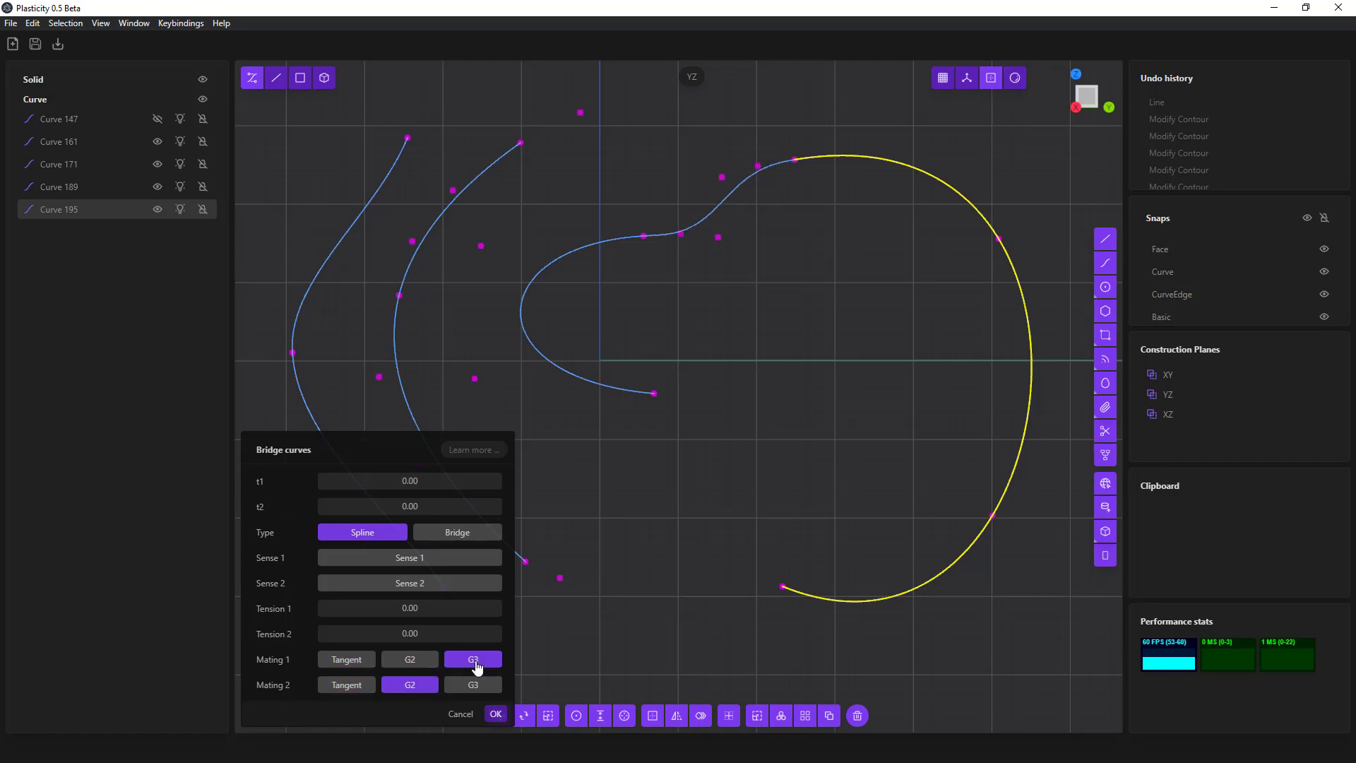
left_click(475, 686)
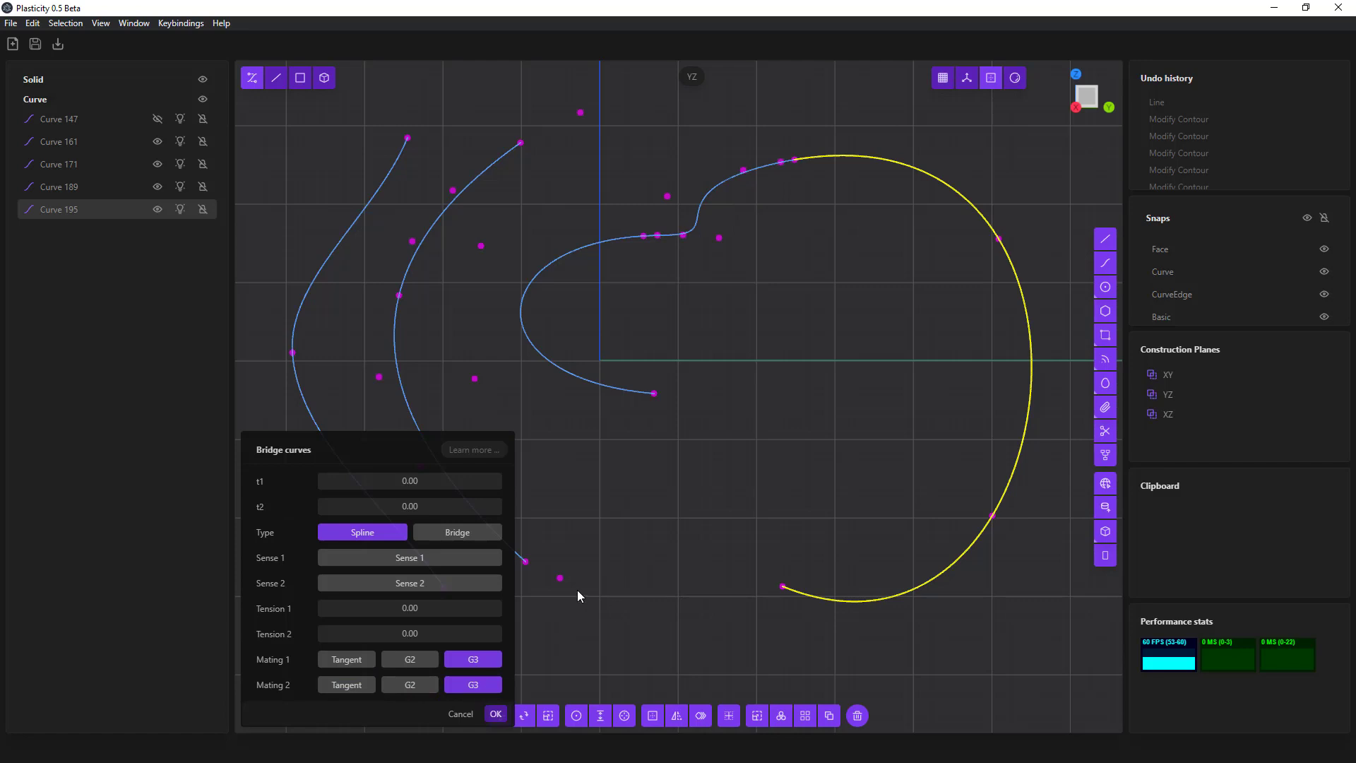
left_click(349, 664)
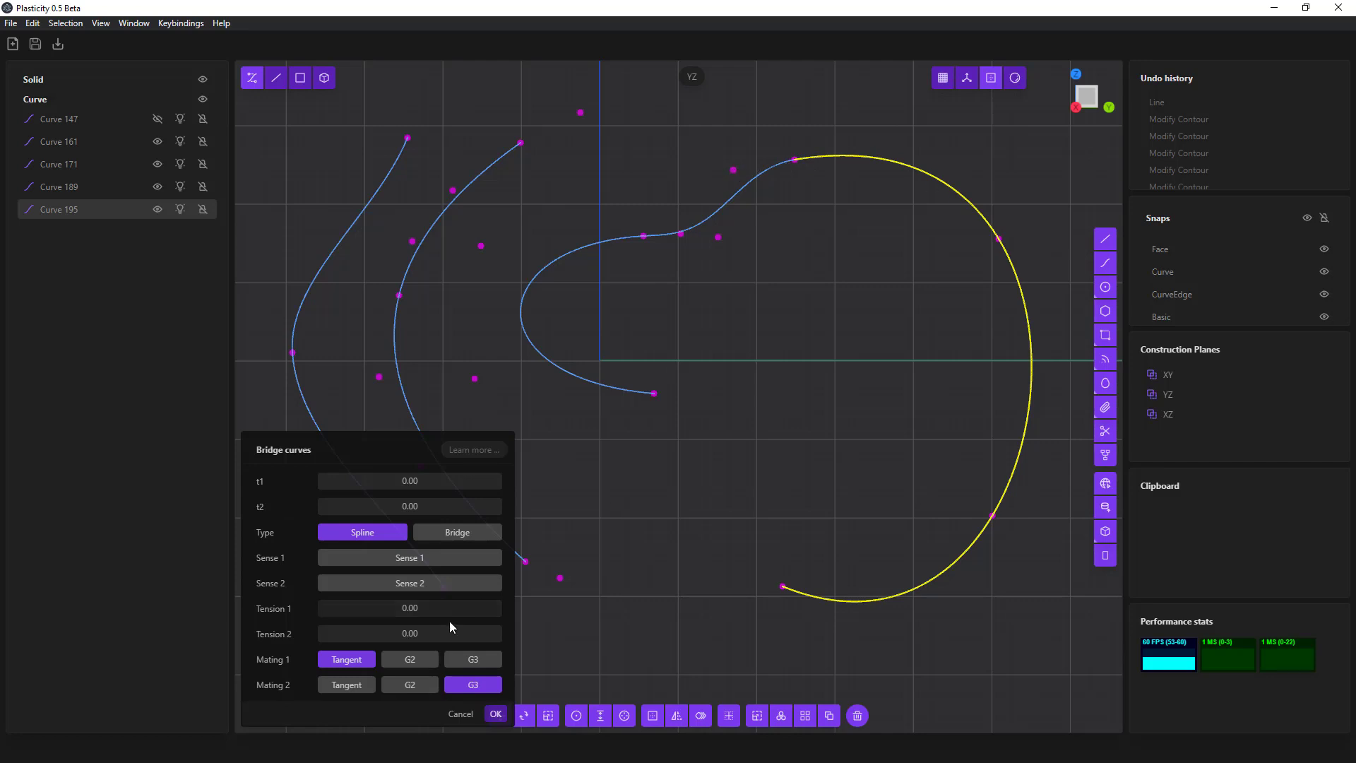
left_click(422, 665)
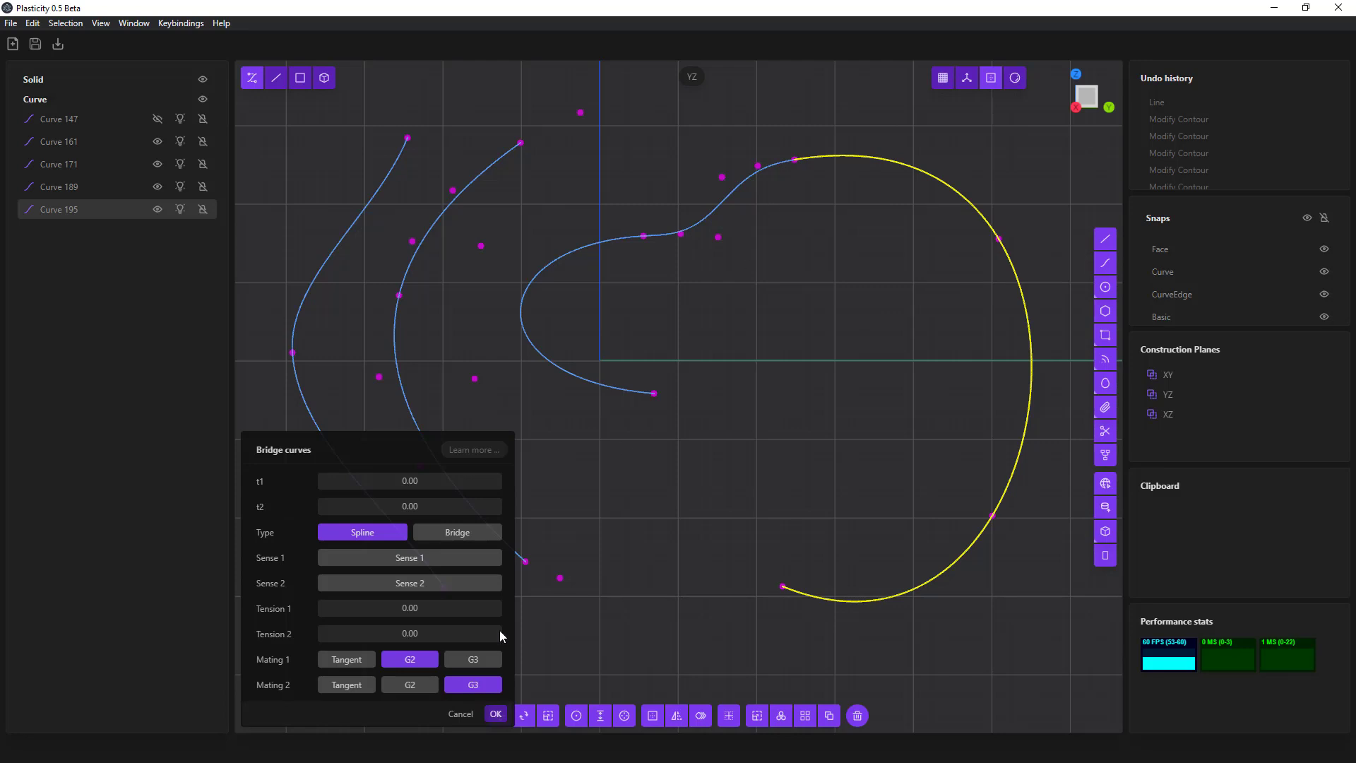
left_click(474, 659)
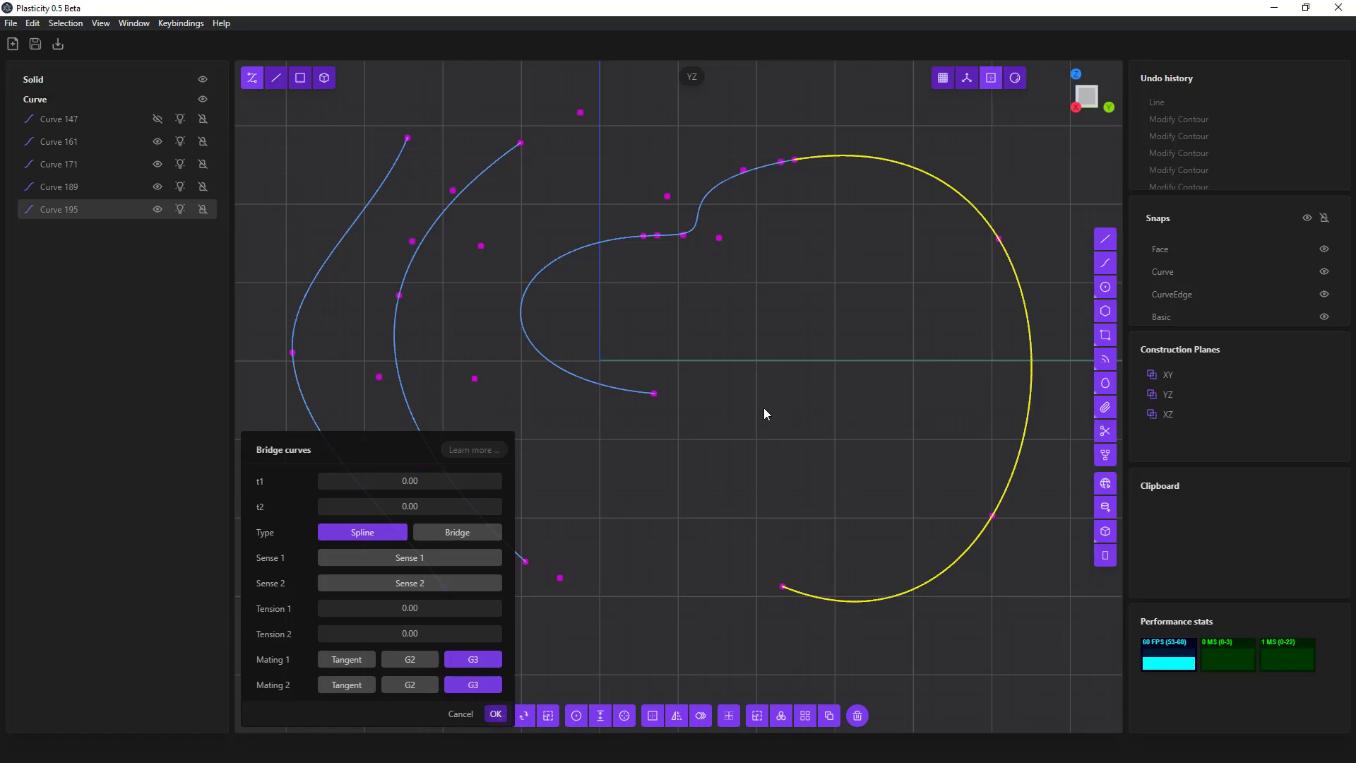
- Accept the bridge and close the shape with a zigzag polyline from the blue curve's end to the yellow curve's end
key("Return")
key("p")
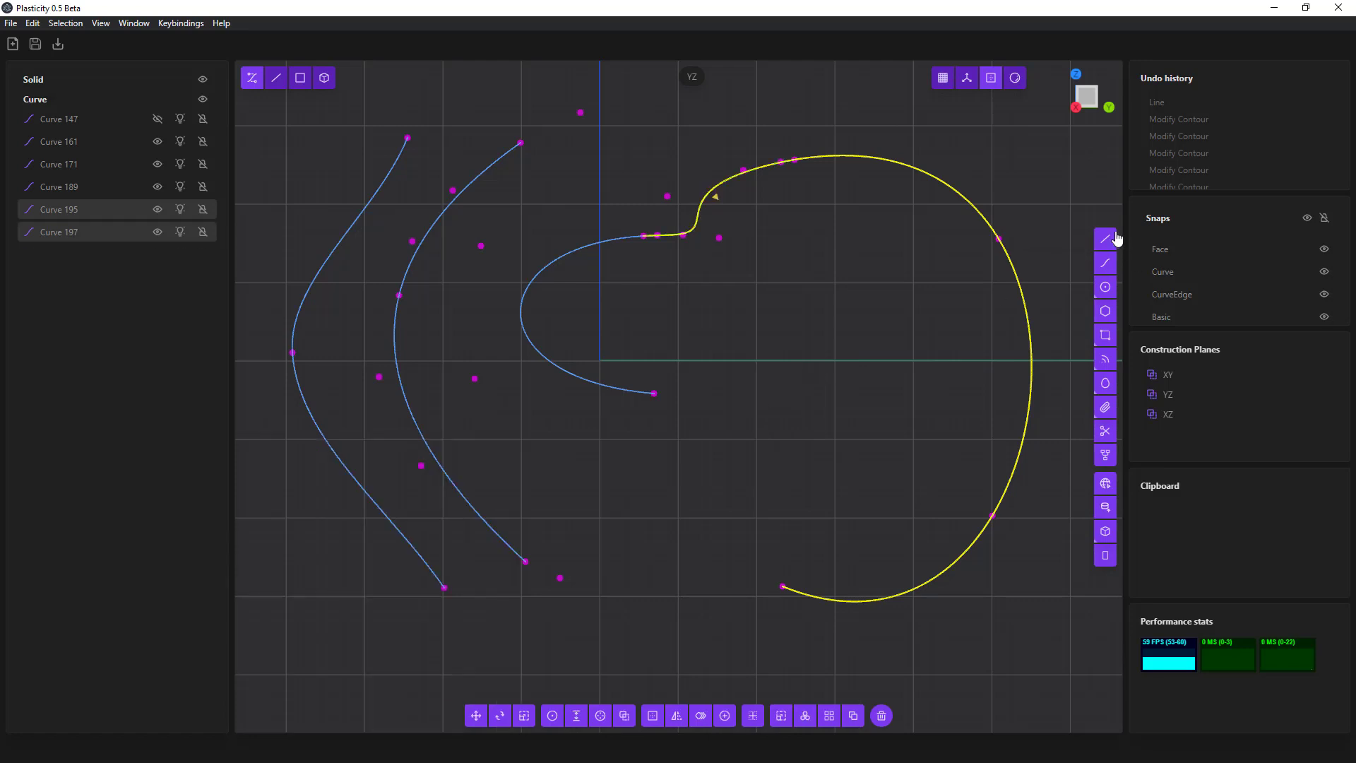
left_click(657, 394)
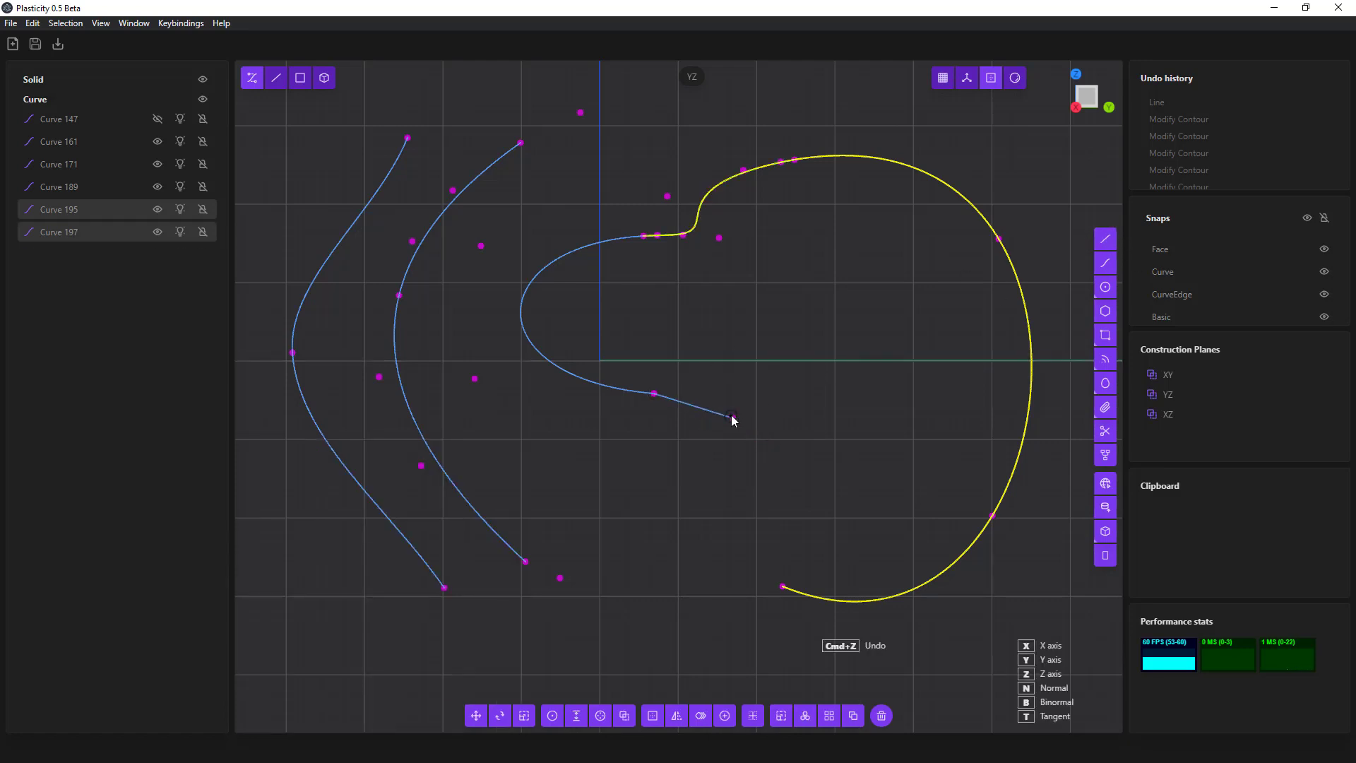
left_click(753, 419)
left_click(818, 492)
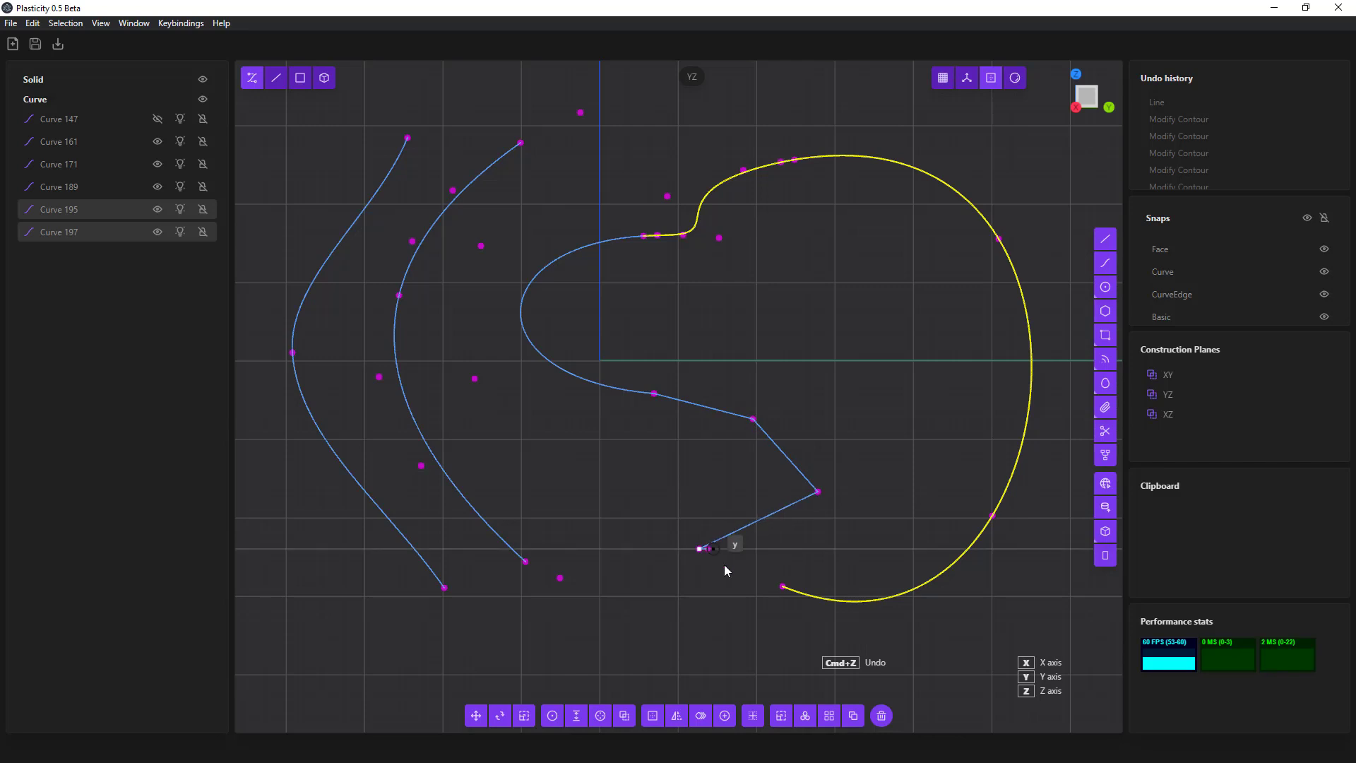
left_click(699, 548)
left_click(782, 587)
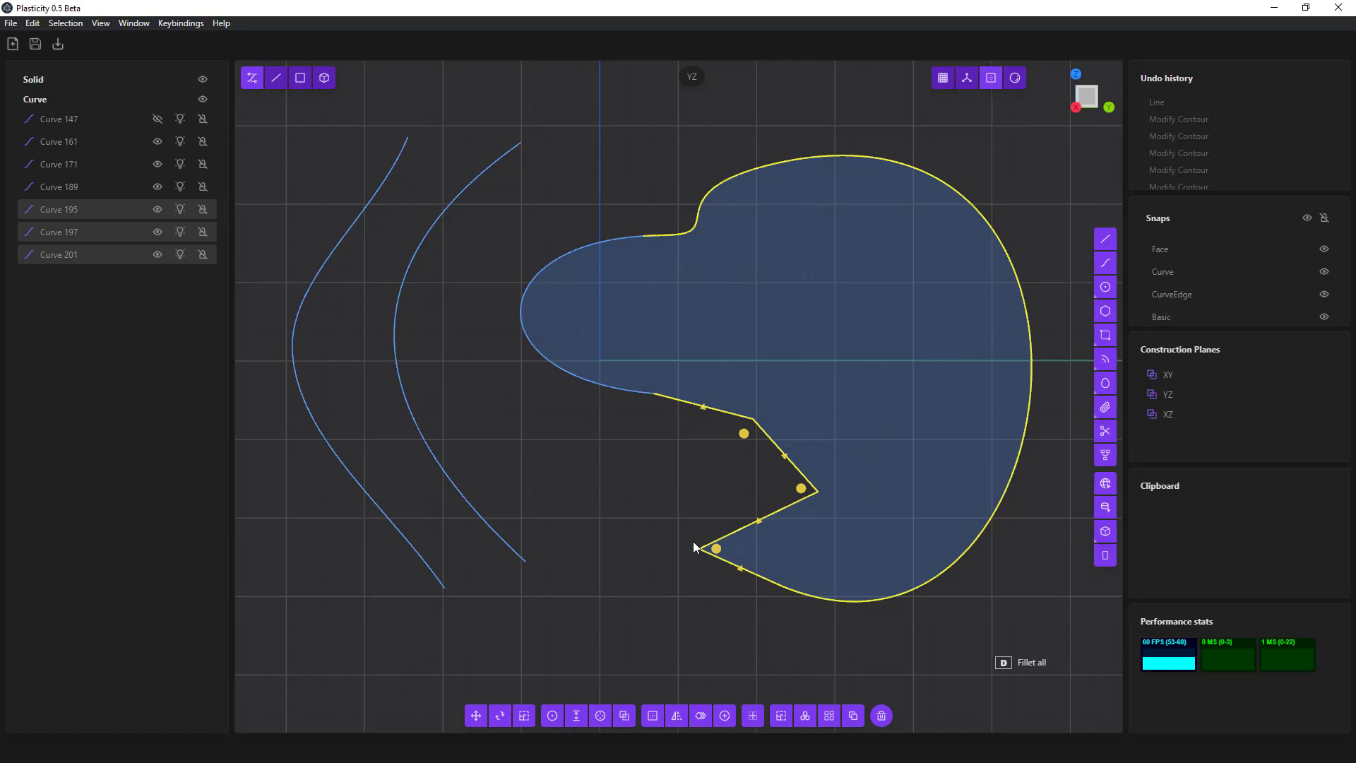
left_click(1106, 263)
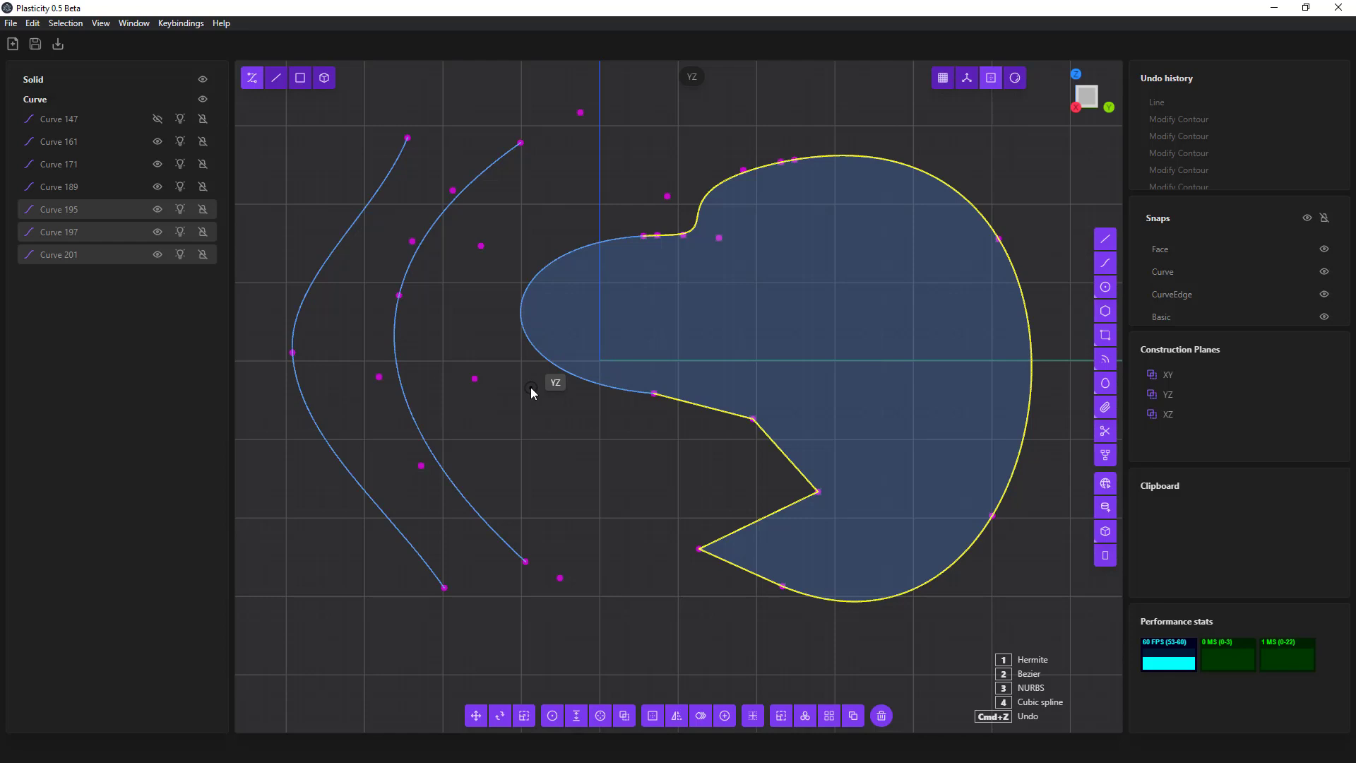
key("Escape")
scroll(528, 375, "down", 3)
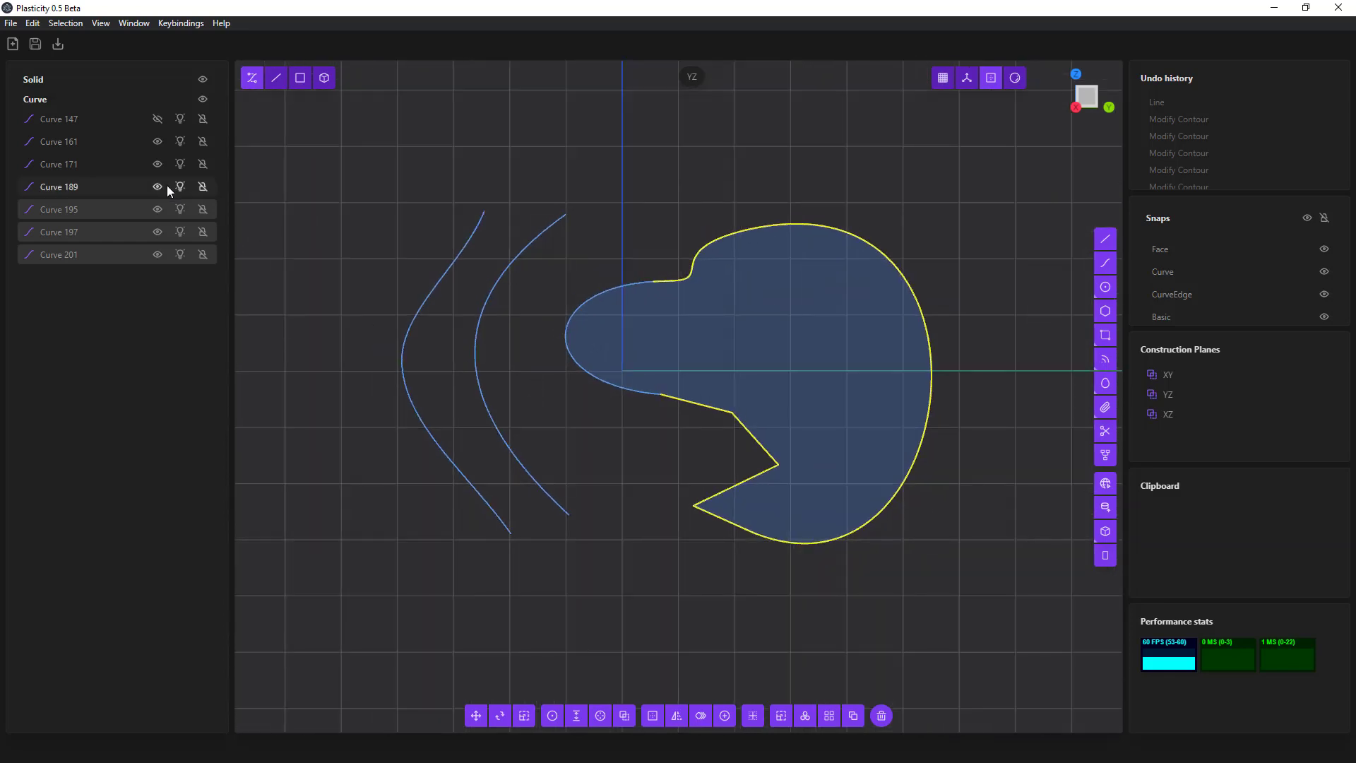
- Hide Curves 195, 197, 201, 189, 171 and 161 in the outliner
left_click(158, 209)
left_click(157, 232)
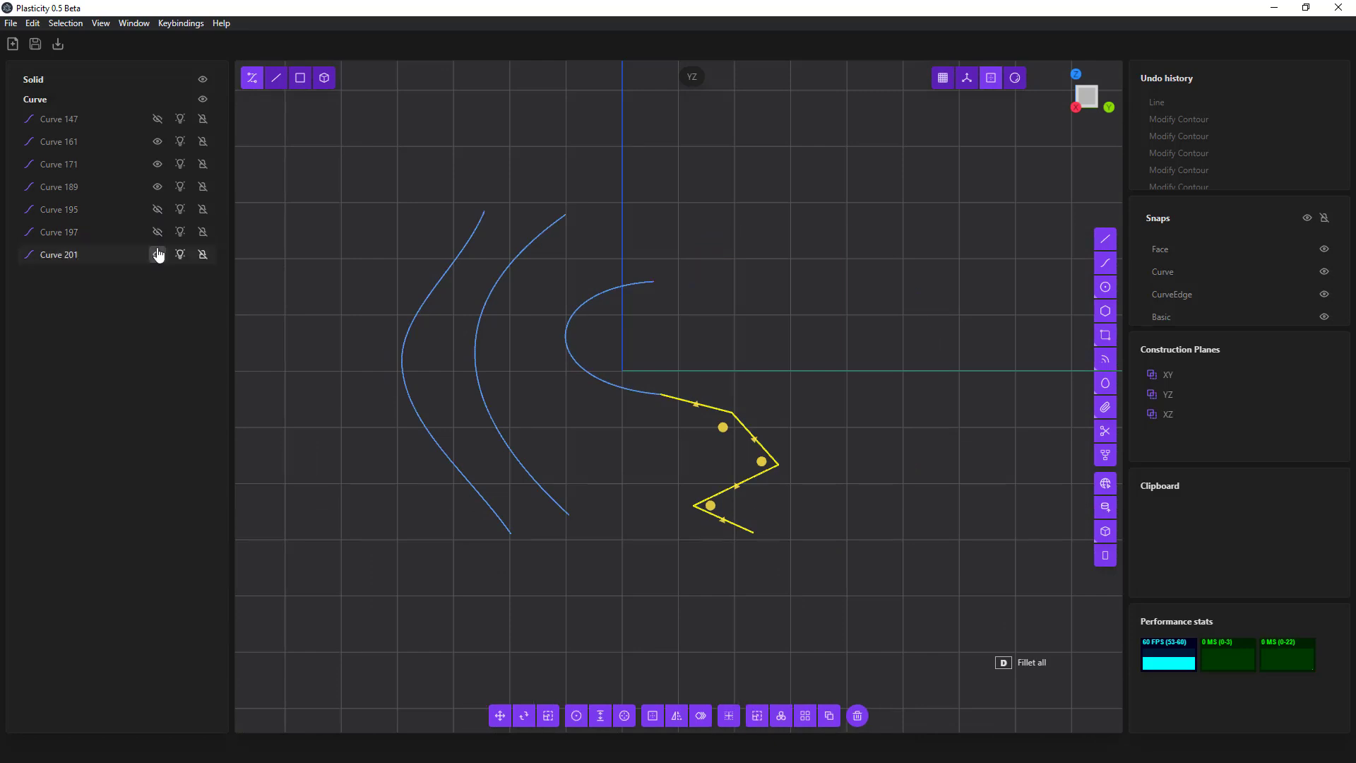
left_click(158, 254)
left_click(158, 187)
left_click(157, 164)
left_click(157, 142)
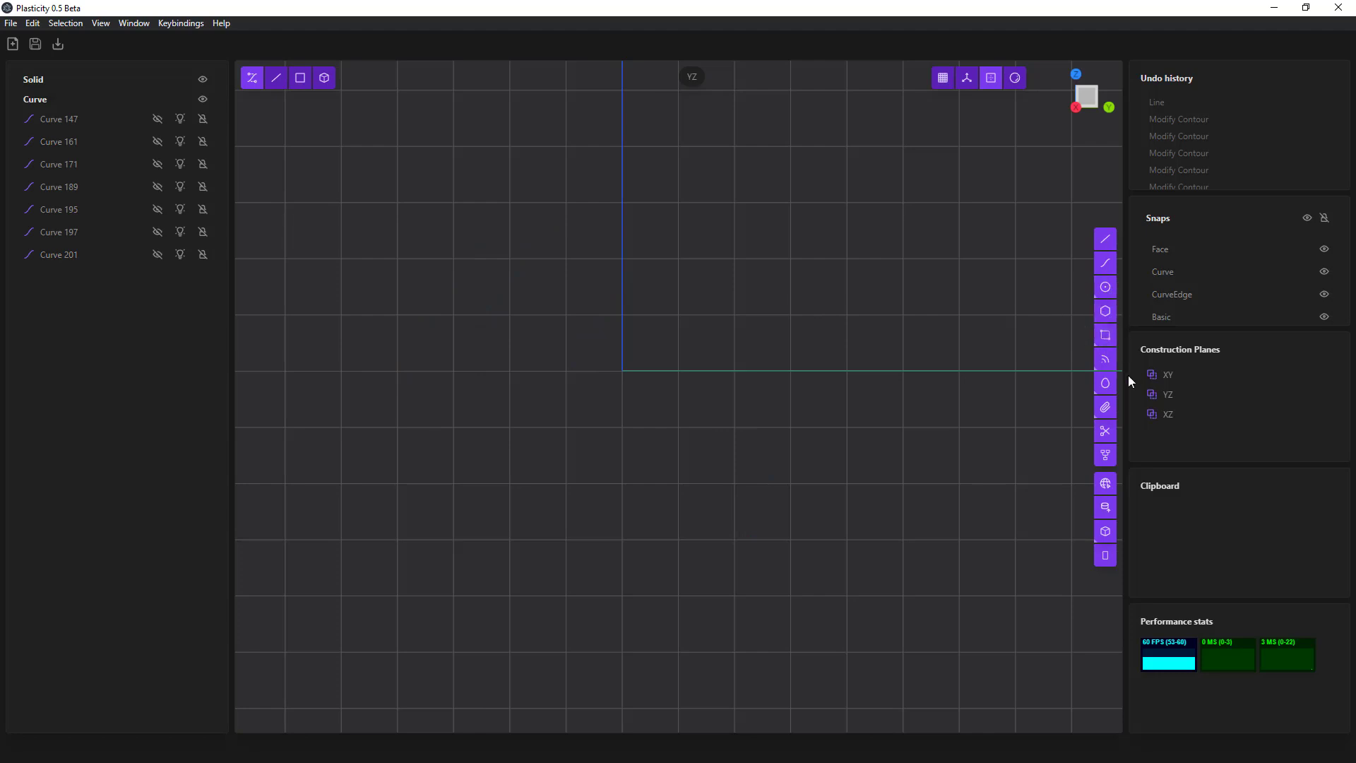
- Draw a test centre ellipse at the origin, then delete it
left_click(1109, 390)
mouse_move(1107, 389)
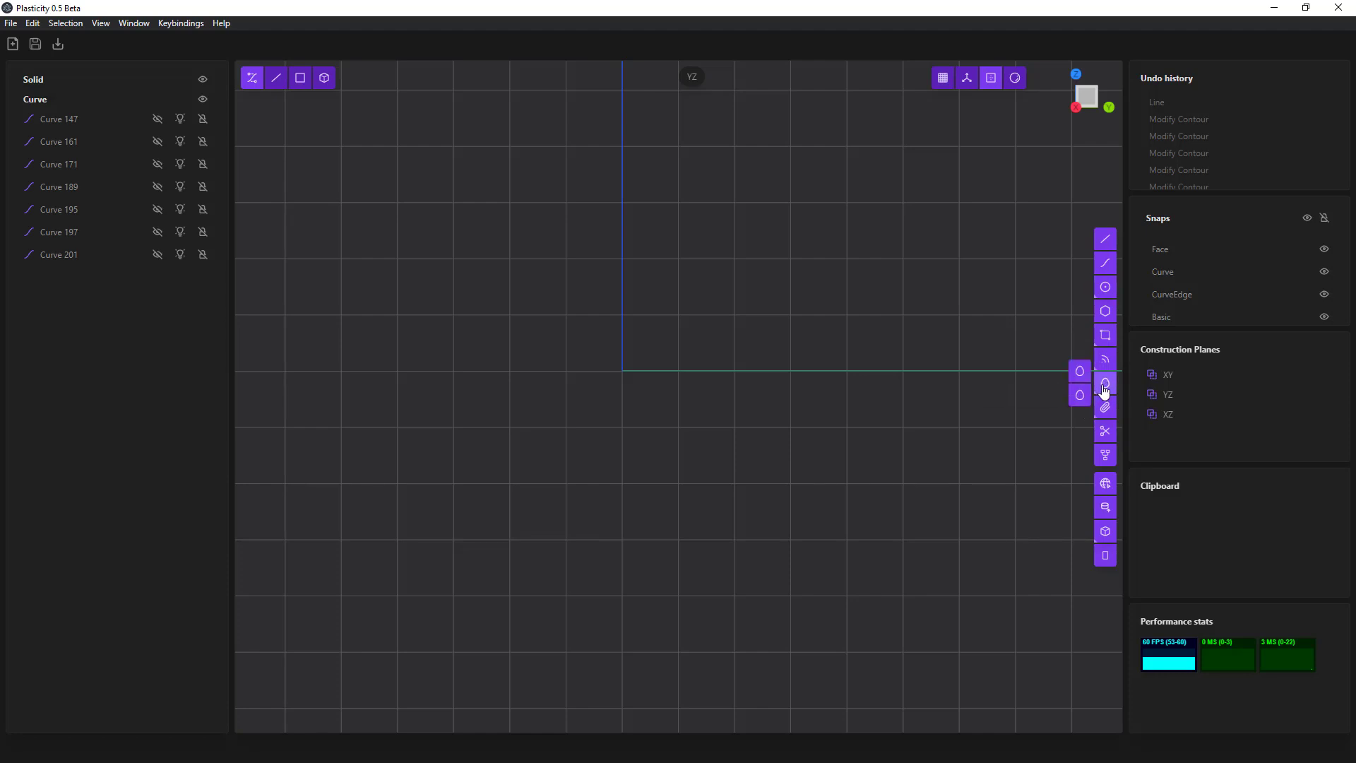
left_click(1080, 370)
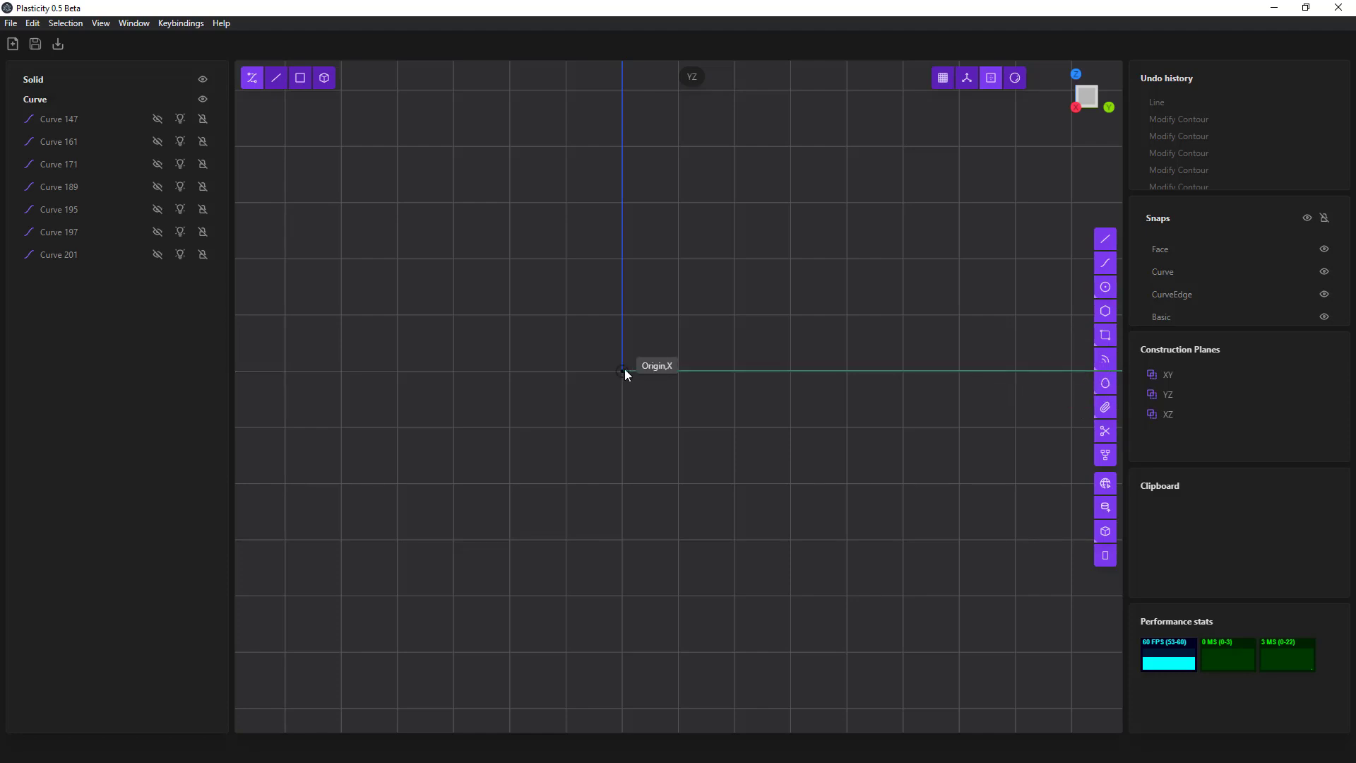
left_click(623, 370)
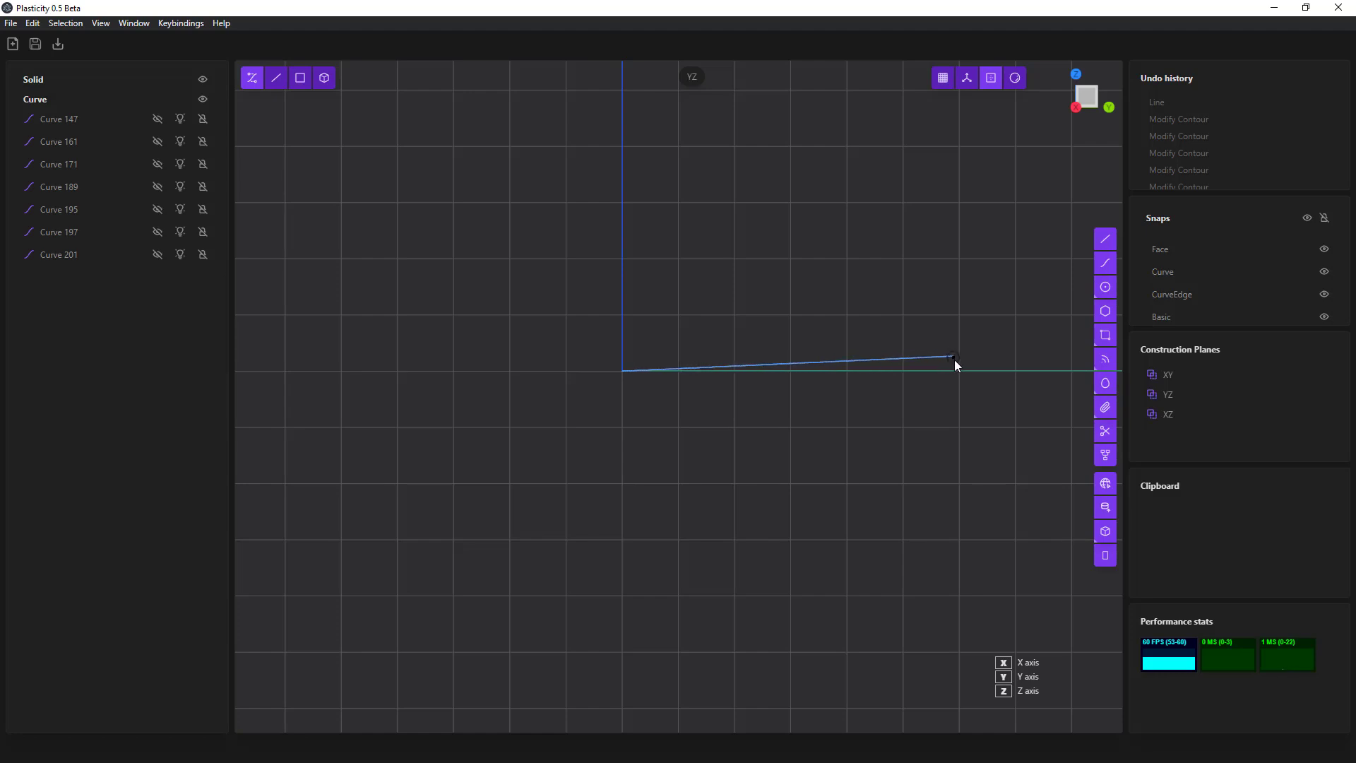
left_click(995, 372)
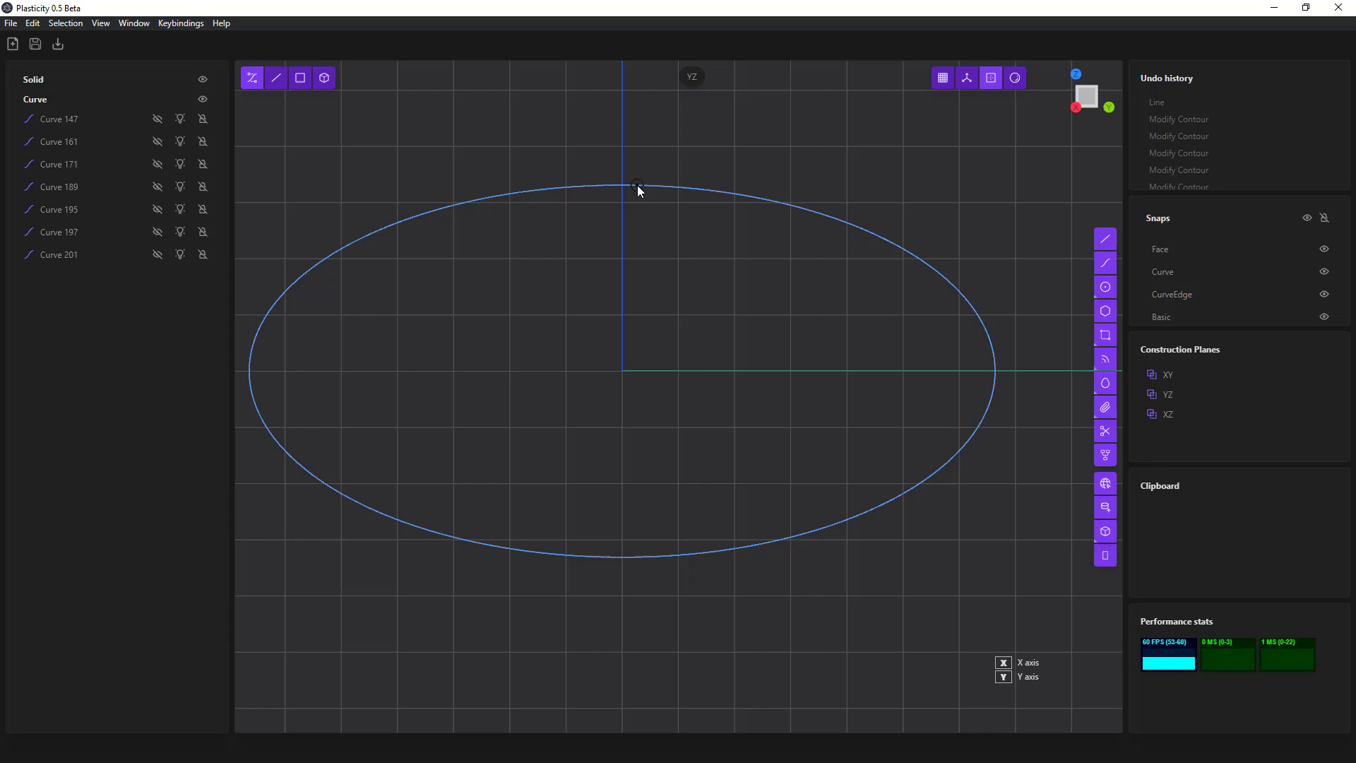
left_click(635, 173)
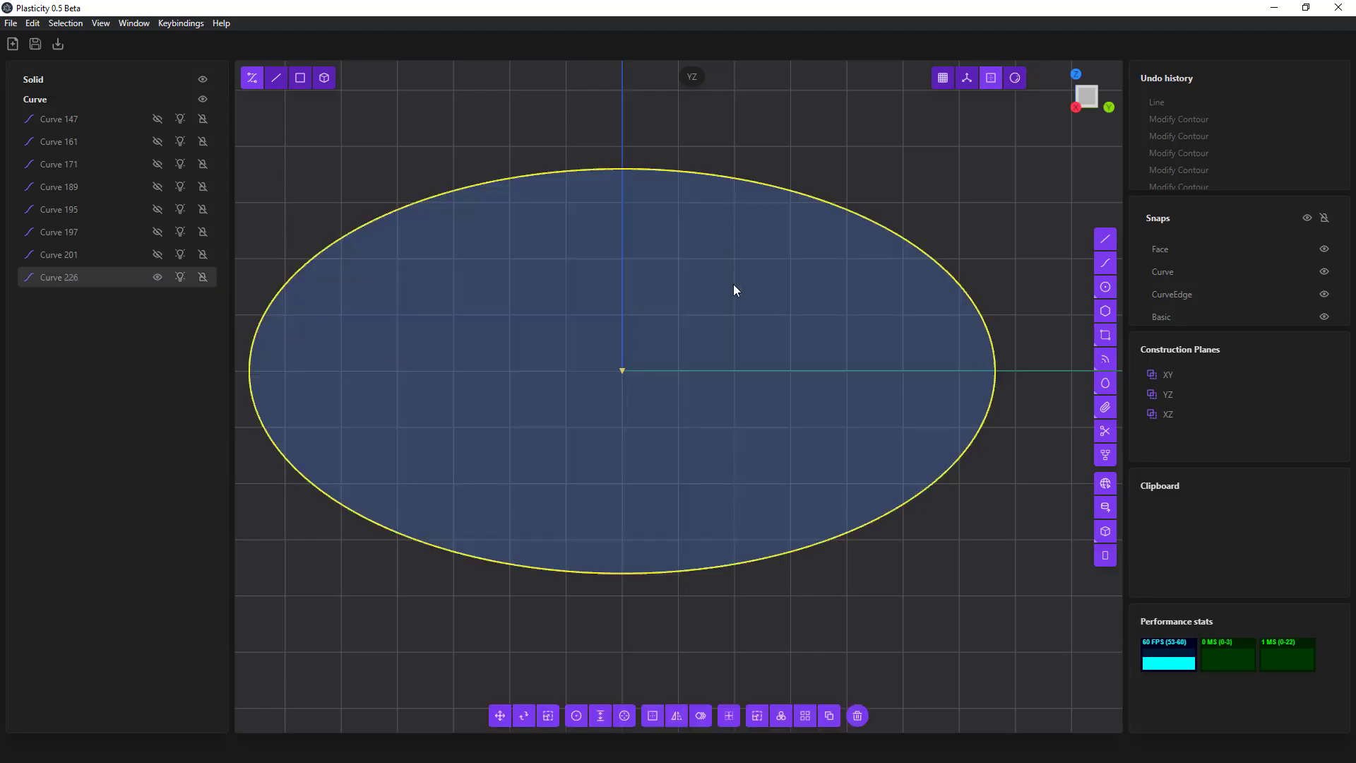
scroll(733, 290, "down", 3)
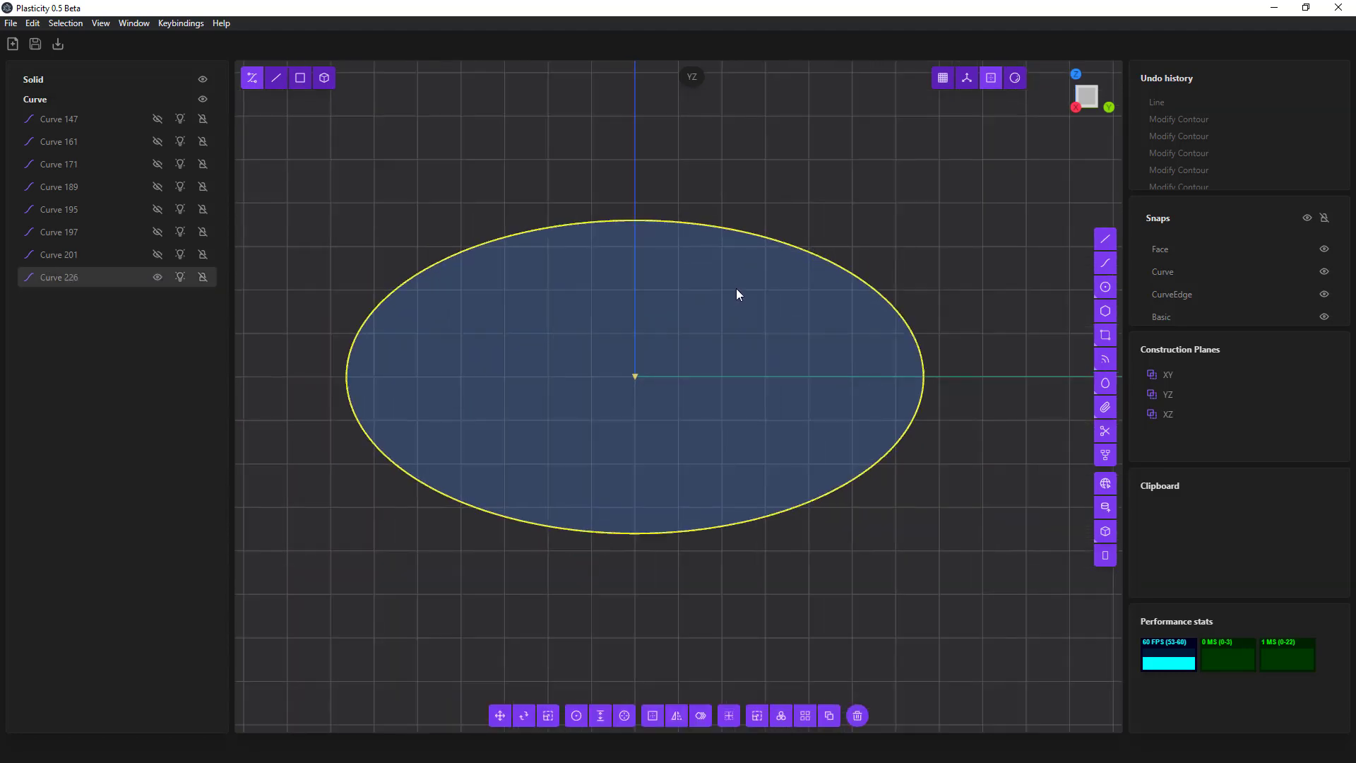
key("Delete")
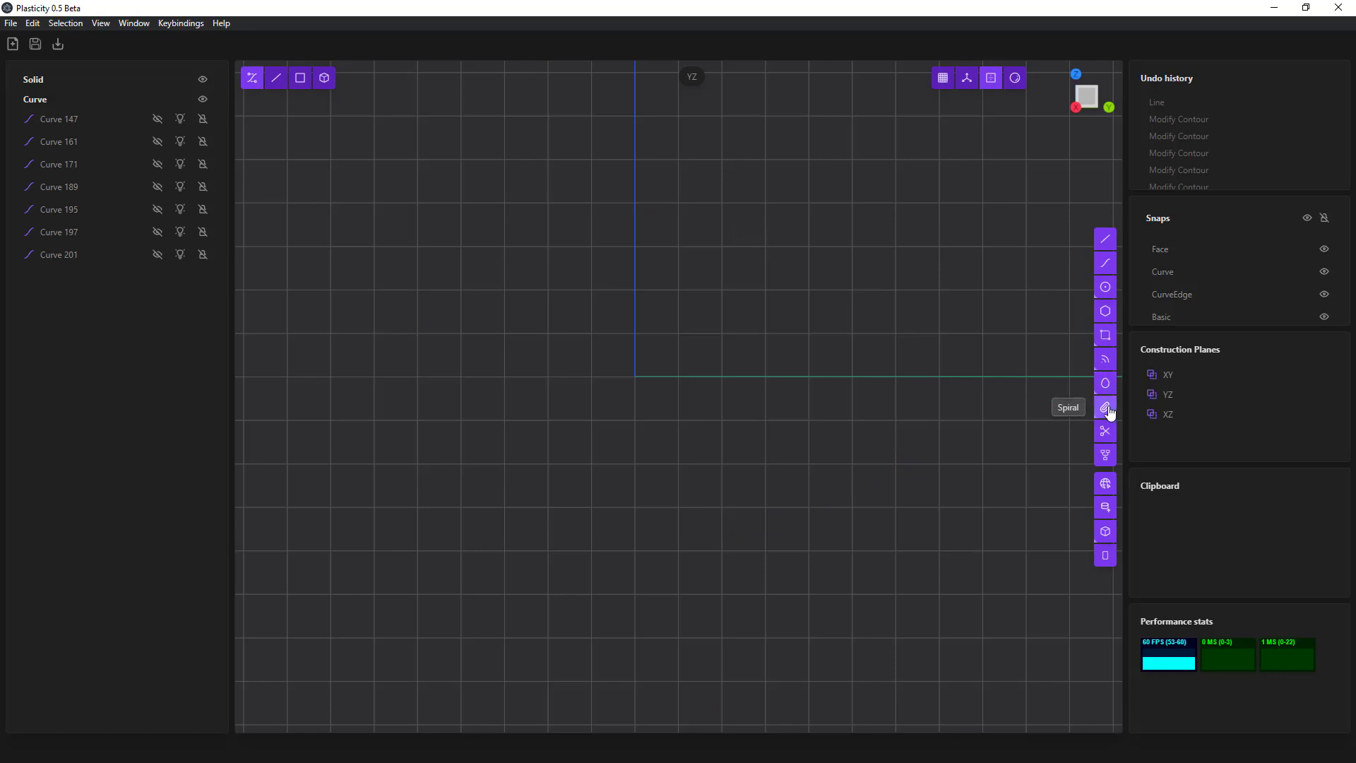
- Cancel the Custom function curve, choose Spiral instead, and orbit the view into perspective
mouse_move(1108, 415)
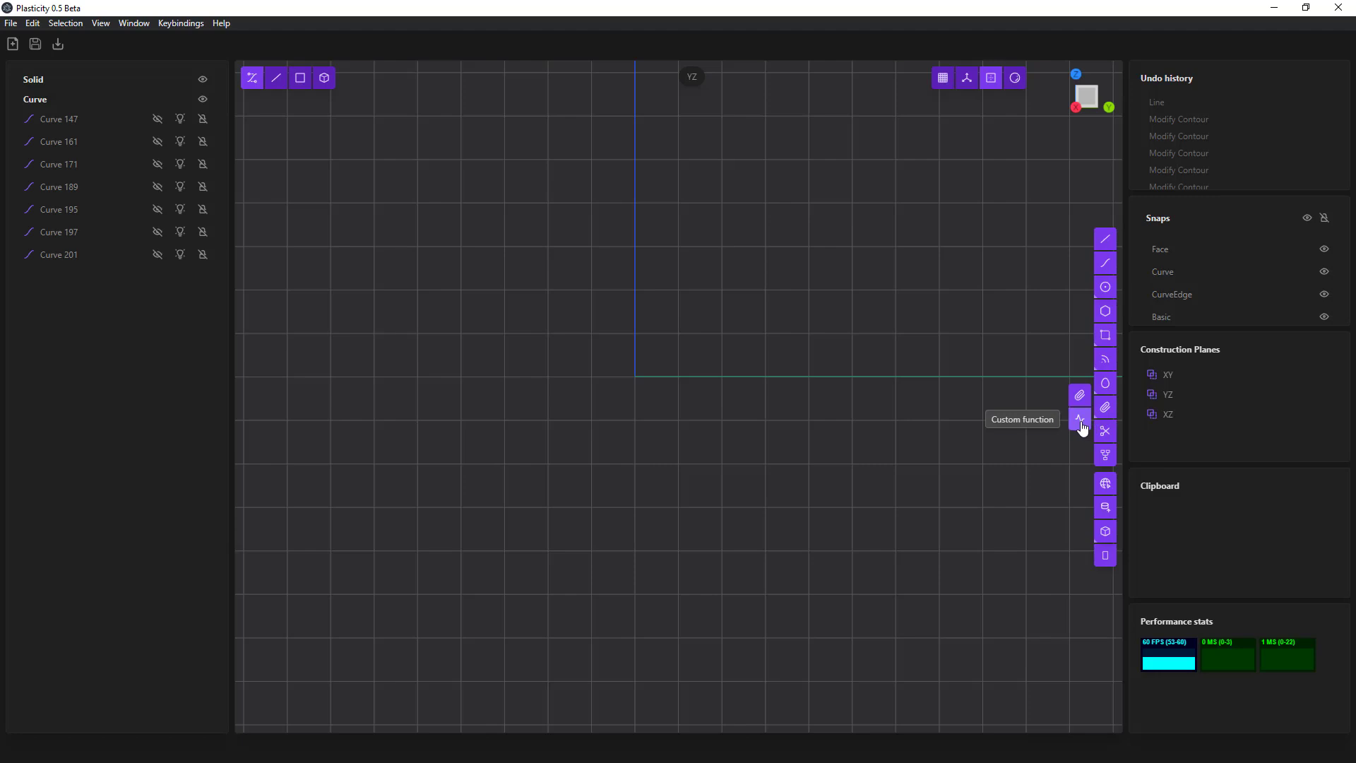
left_click(1080, 420)
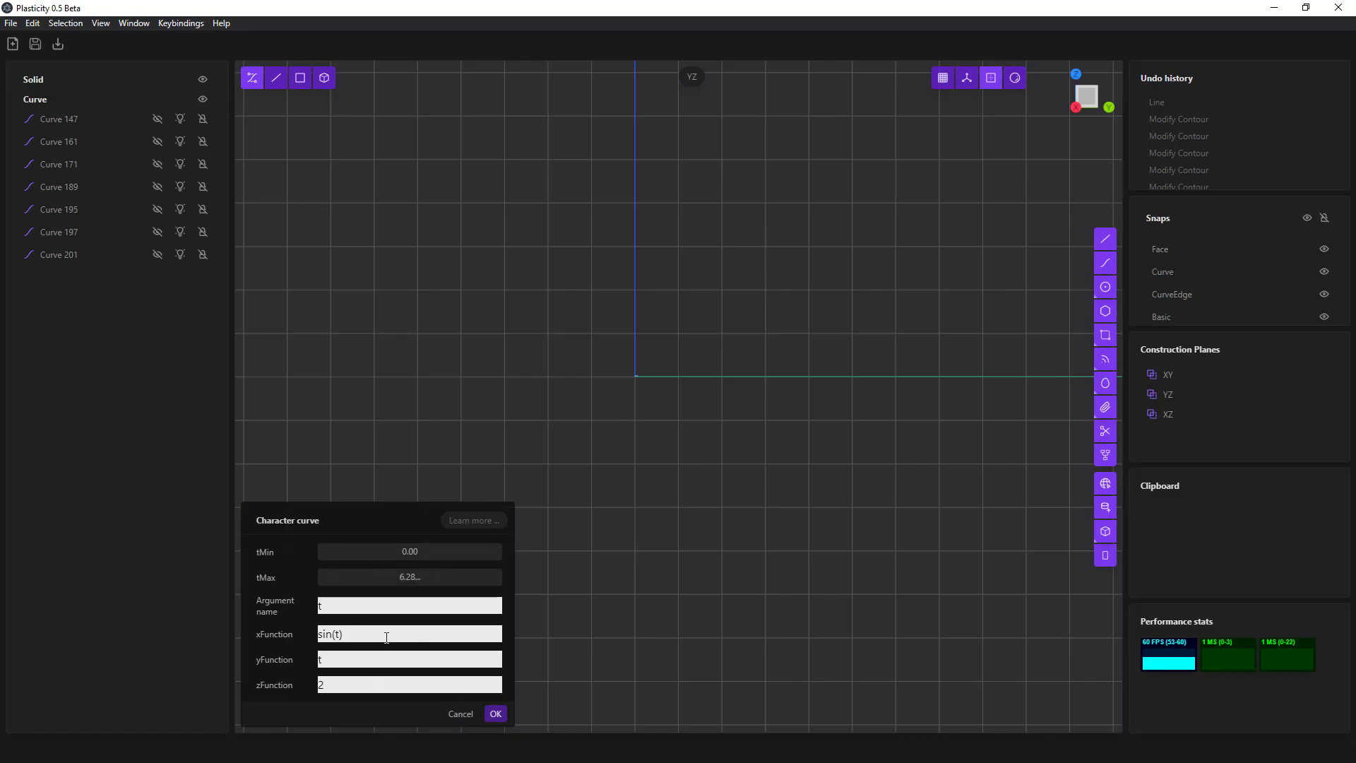
left_click(462, 713)
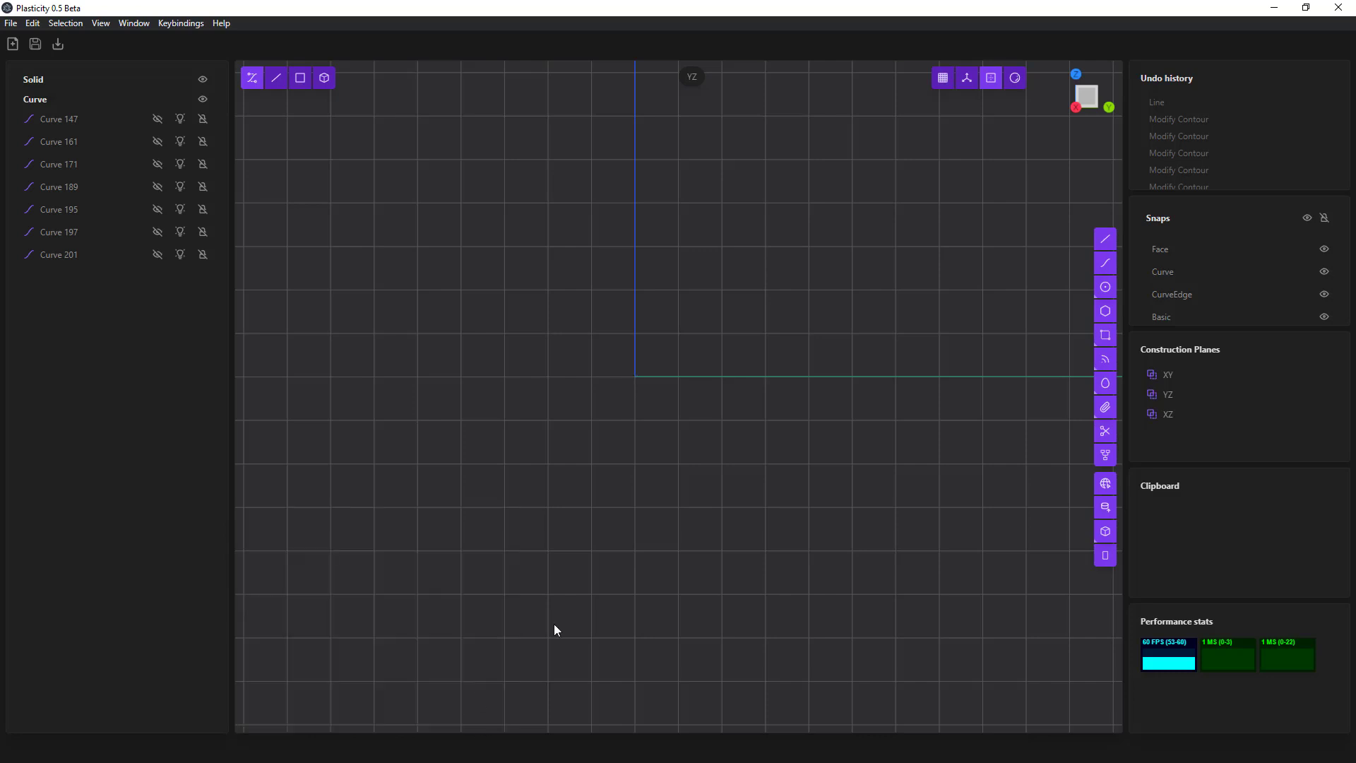
right_click(1102, 413)
left_click(1080, 397)
middle_click_drag(930, 302, 888, 359)
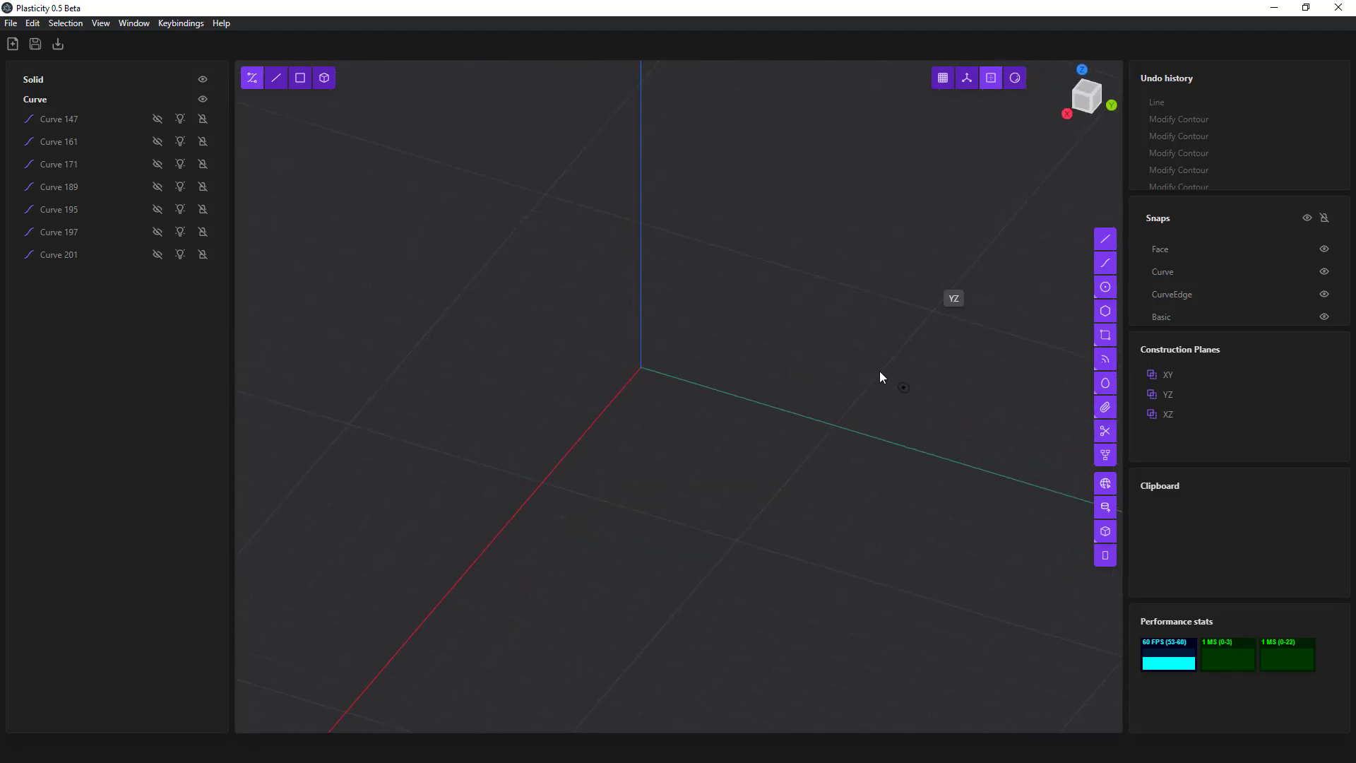
- Create a spiral at the origin along Z and taper it to step 4.00, radius 3.73, angle -15.00
left_click(647, 366)
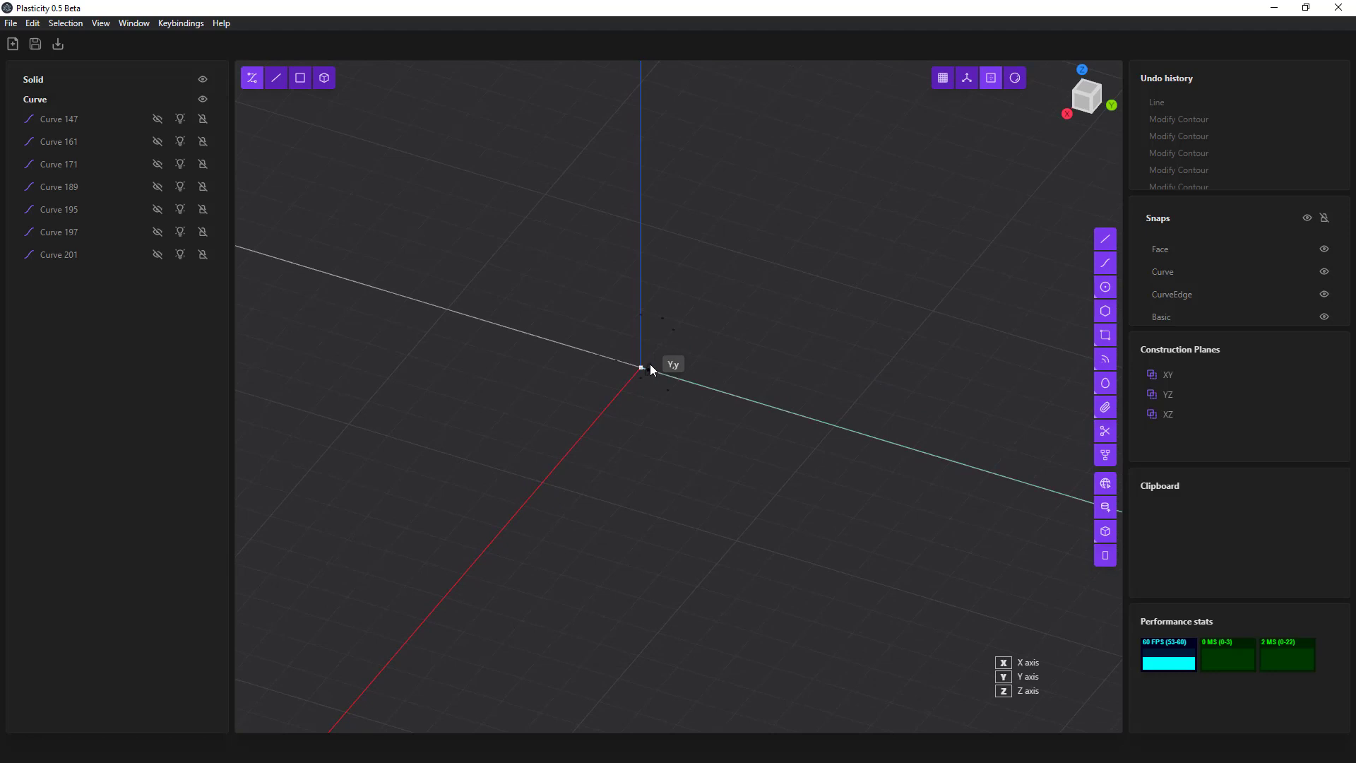
left_click(640, 186)
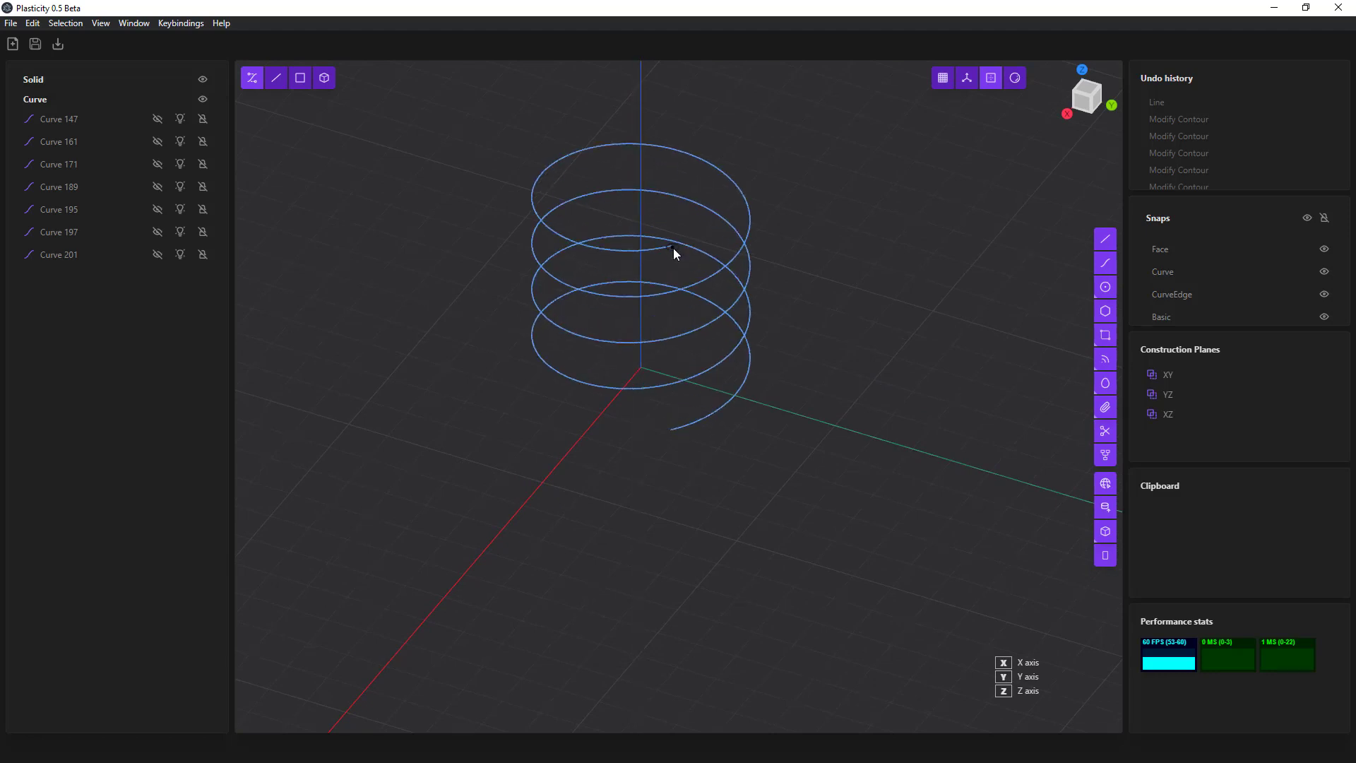
left_click(684, 258)
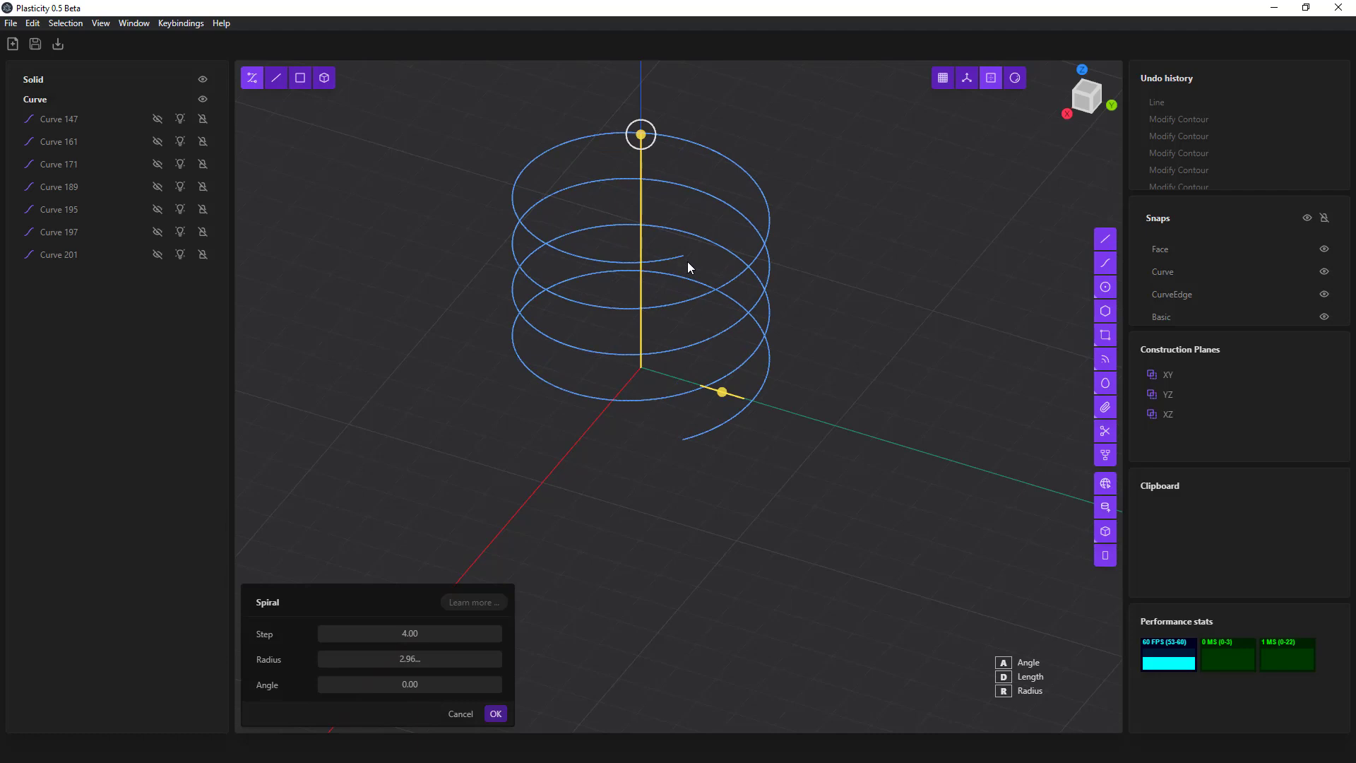
left_click_drag(641, 134, 672, 85)
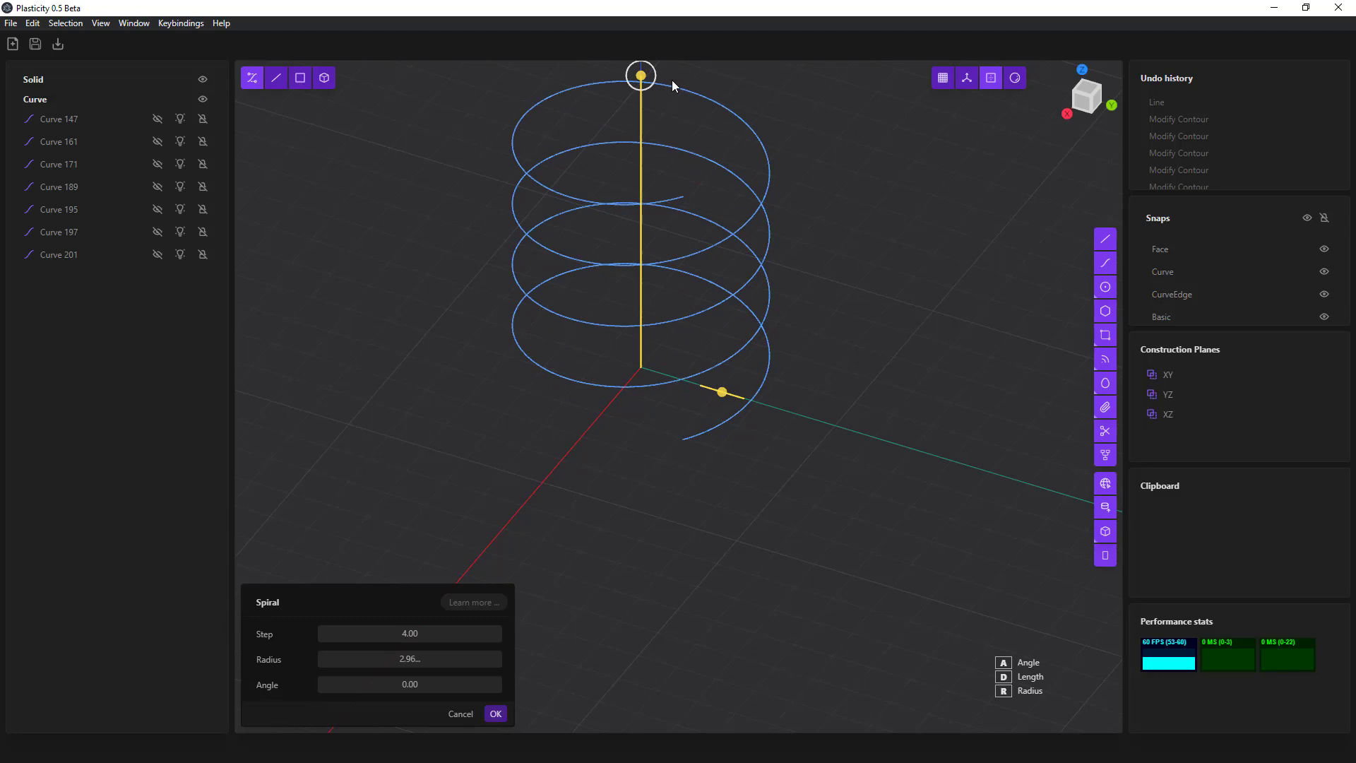
middle_click_drag(714, 434, 677, 576, "shift")
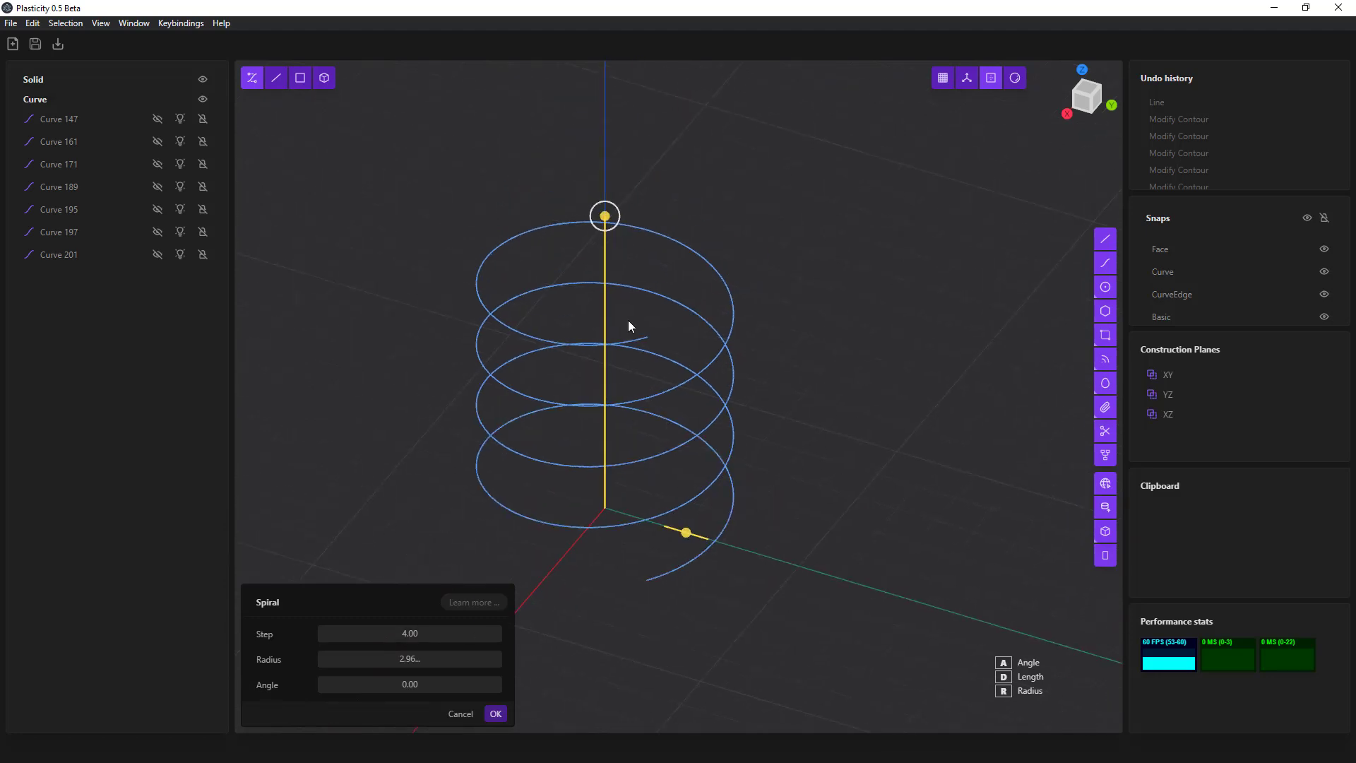
left_click_drag(605, 216, 612, 171)
mouse_move(686, 533)
left_mouse_down()
mouse_move(728, 546)
mouse_move(707, 539)
left_mouse_up()
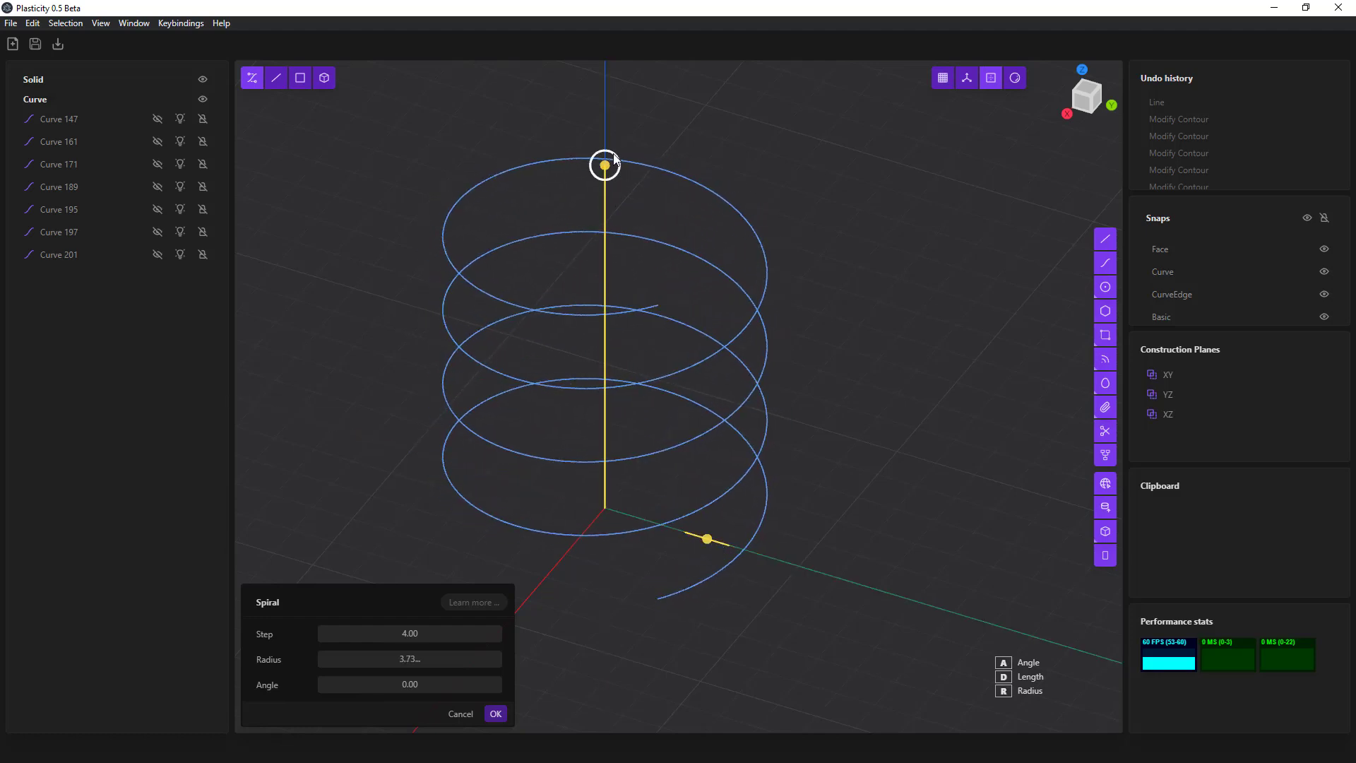
left_click_drag(614, 159, 617, 162)
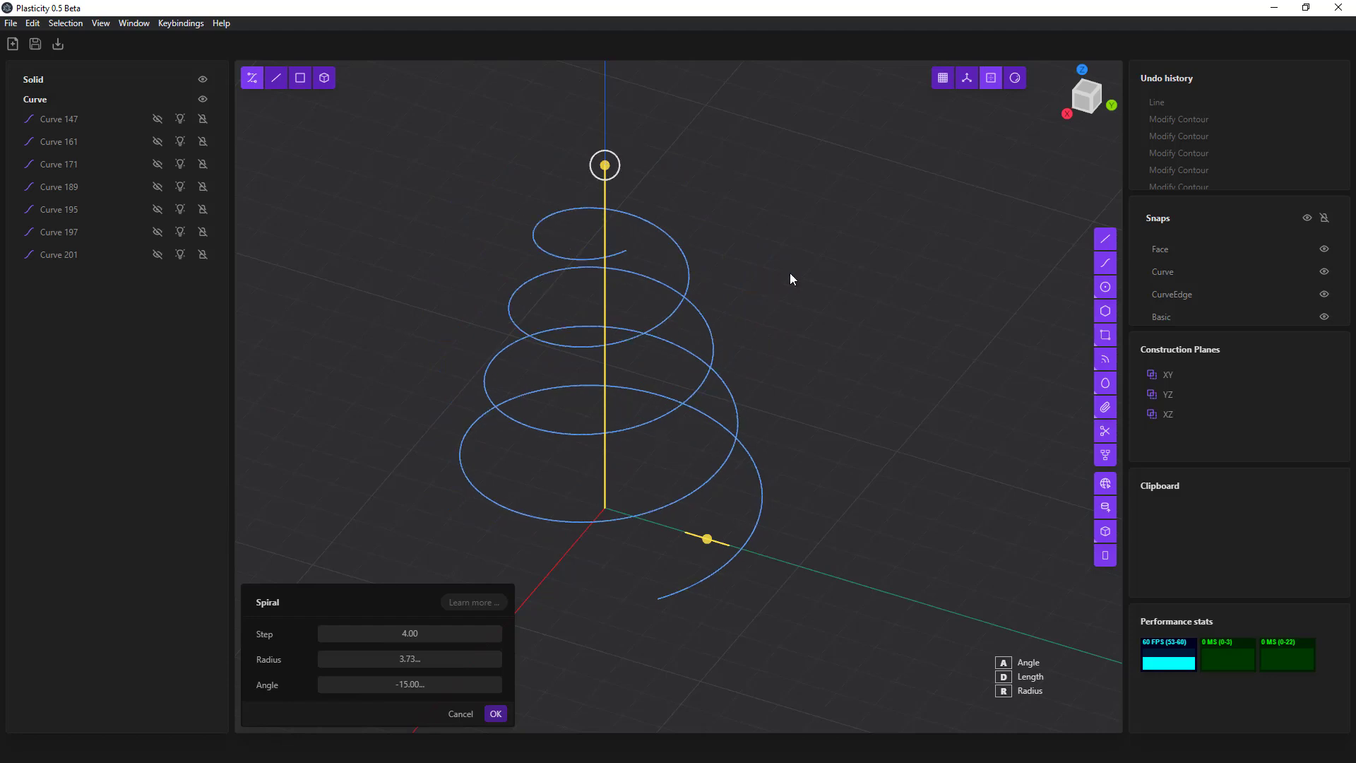
key("Return")
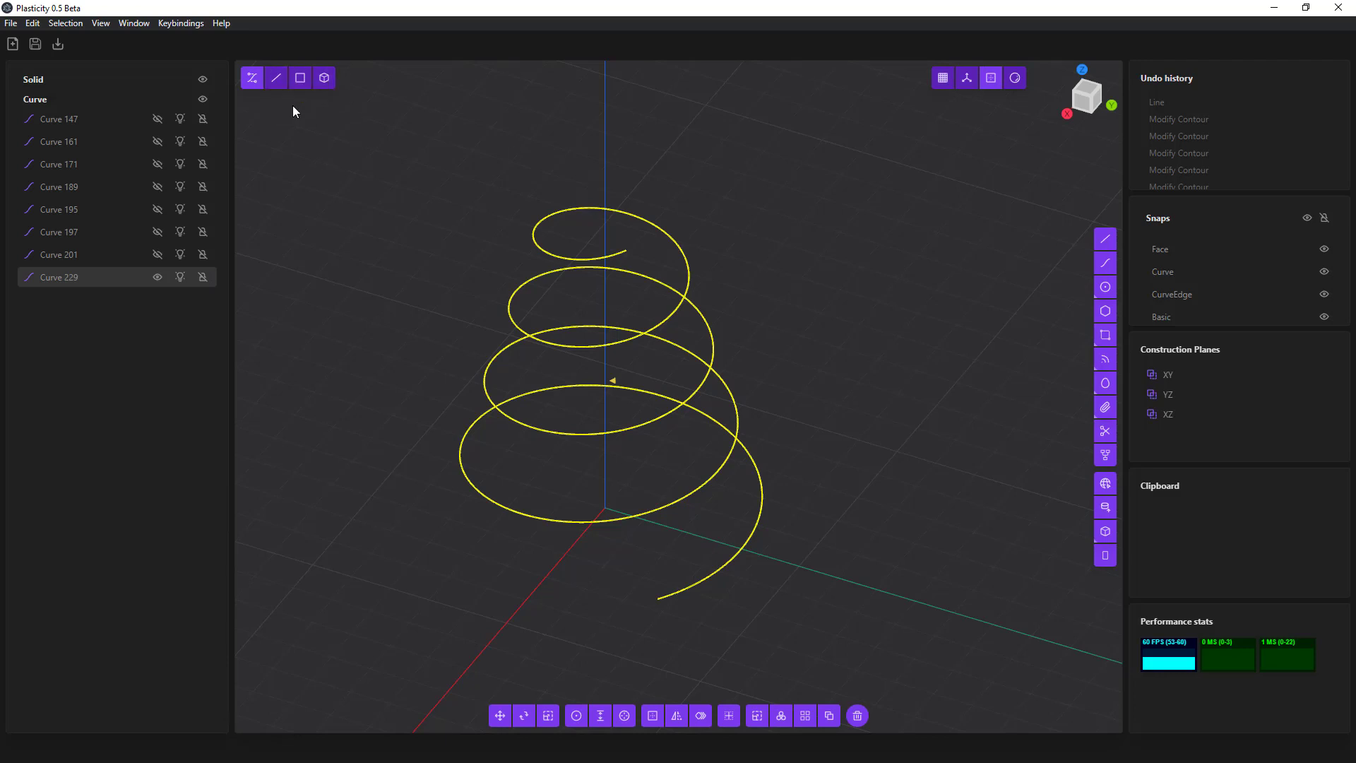
- Sweep a hollow pipe along the spiral with section size 0.51 and thickness 0.20
left_click(304, 126)
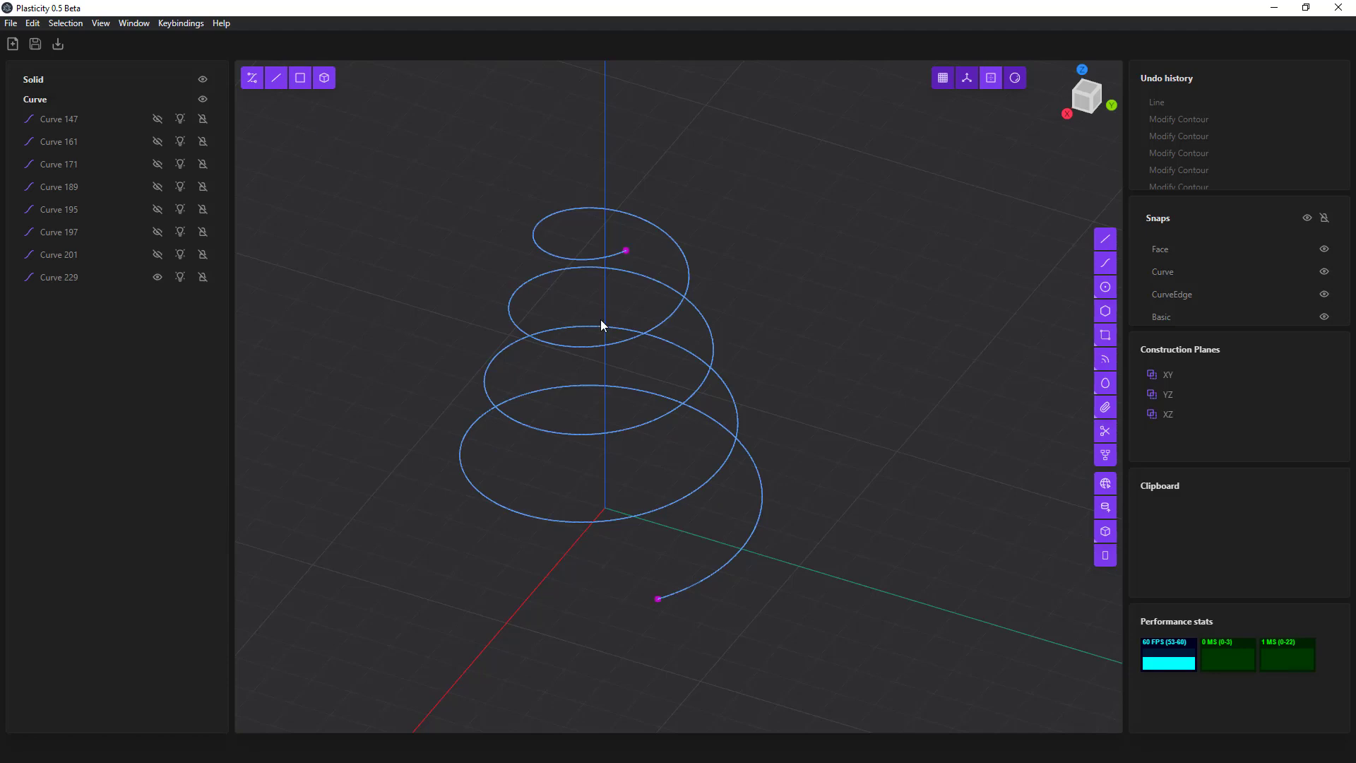
left_click(609, 338)
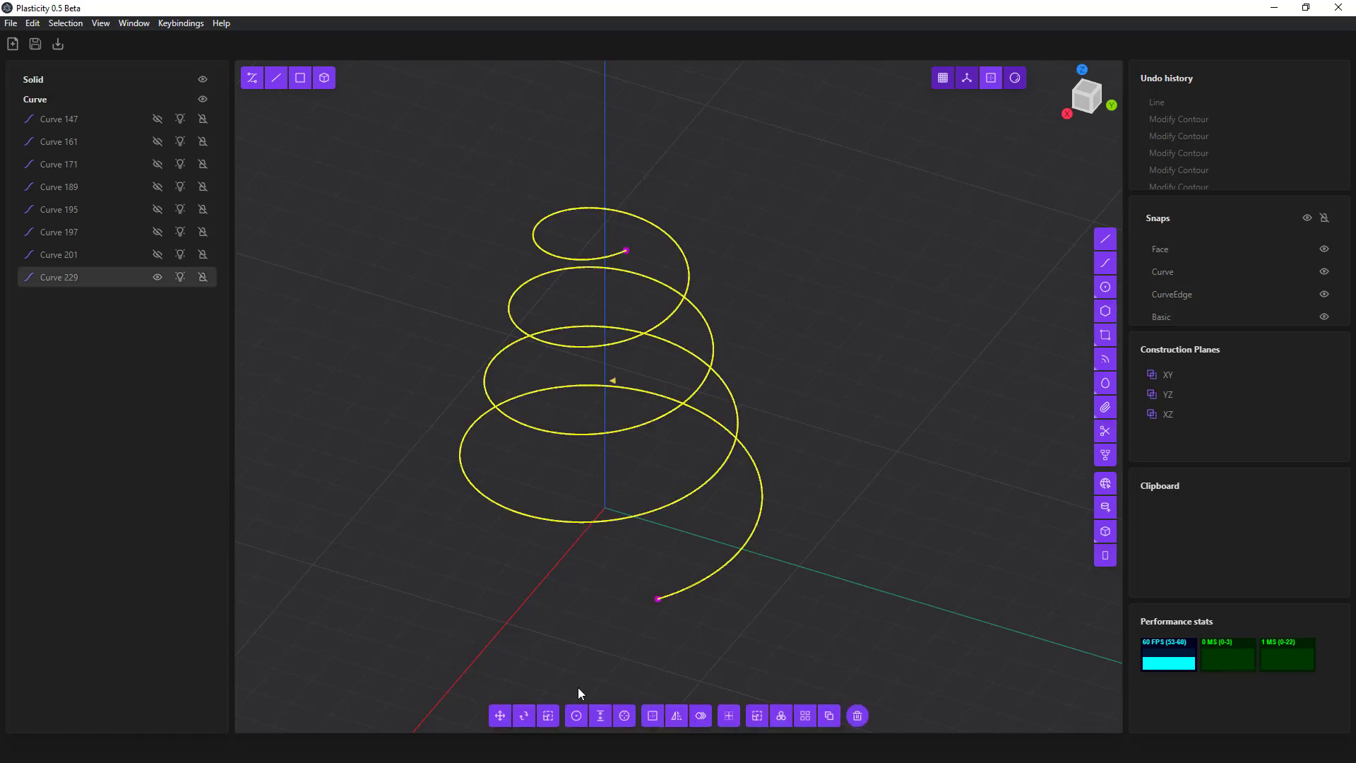
left_click(577, 716)
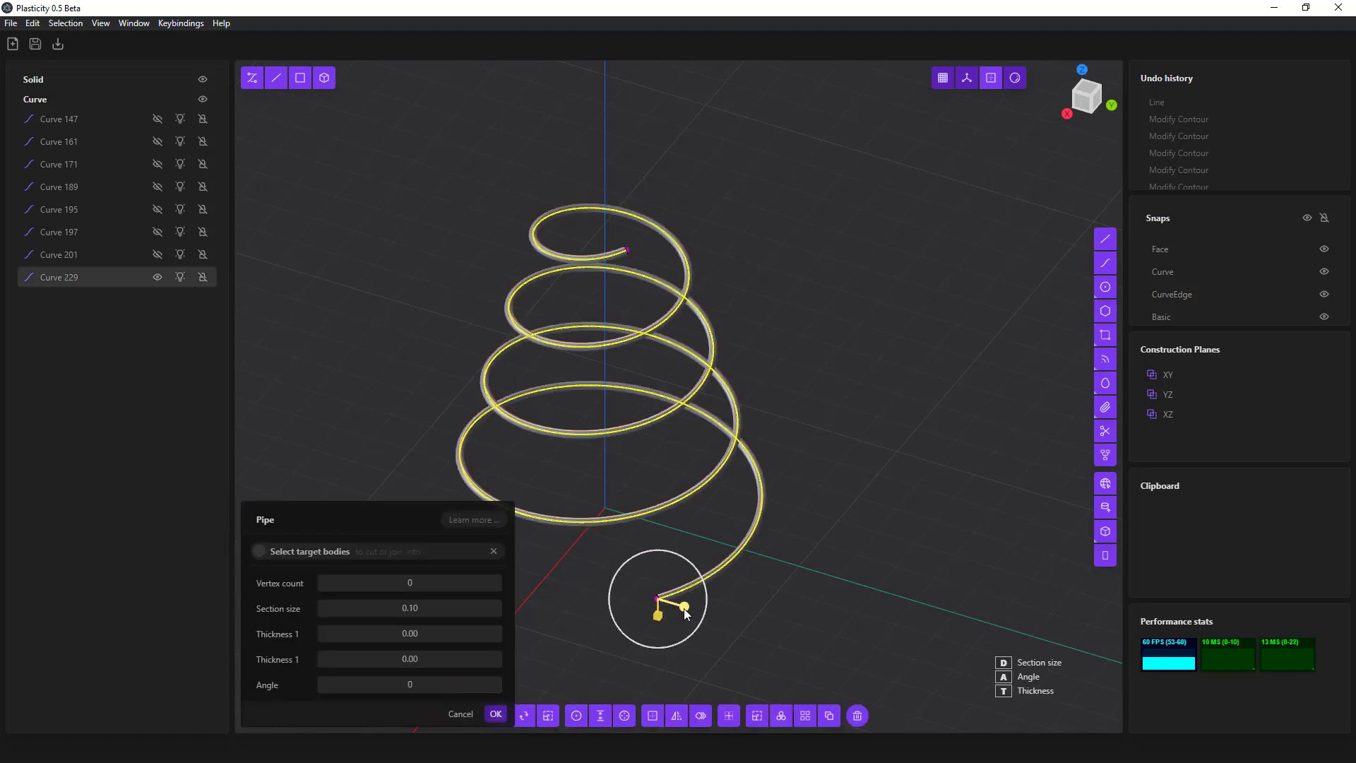
left_click_drag(684, 608, 800, 625)
middle_click_drag(669, 621, 775, 604)
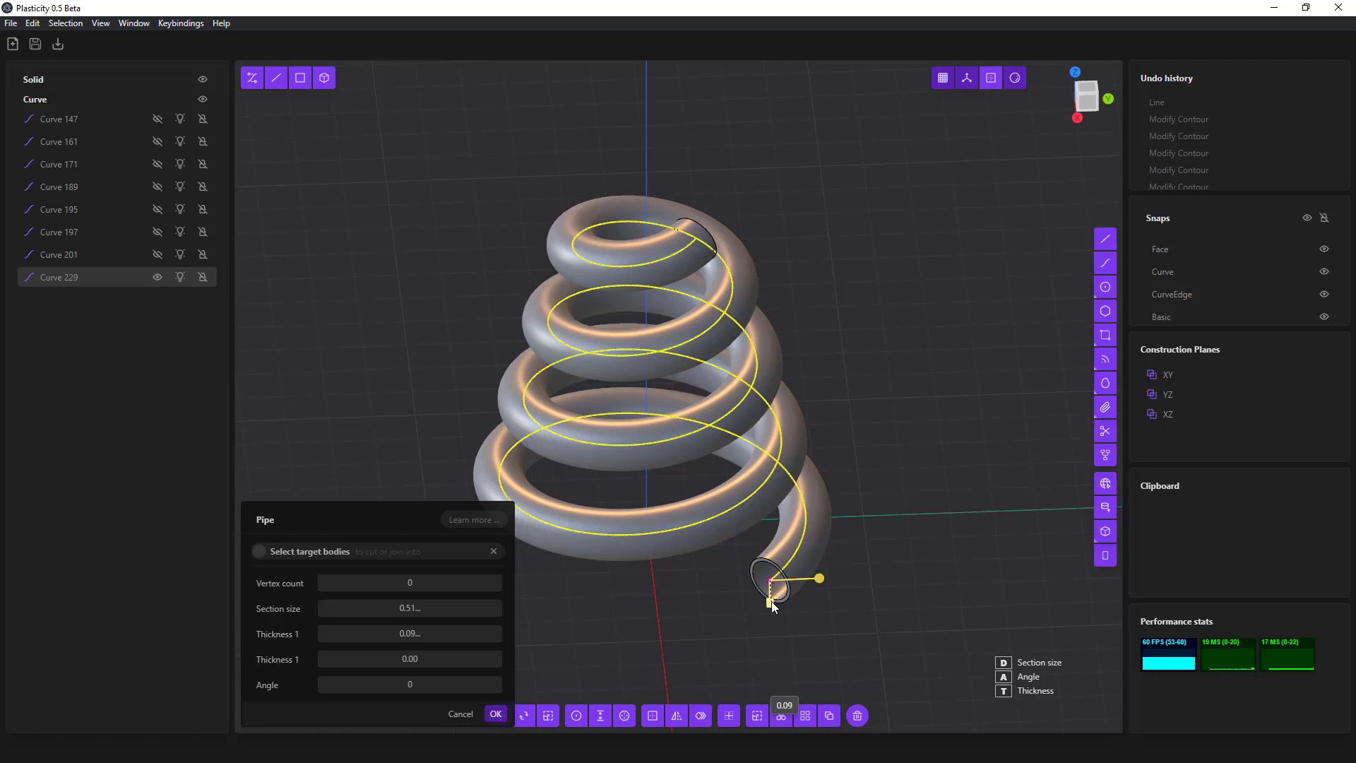
left_click_drag(772, 606, 780, 596)
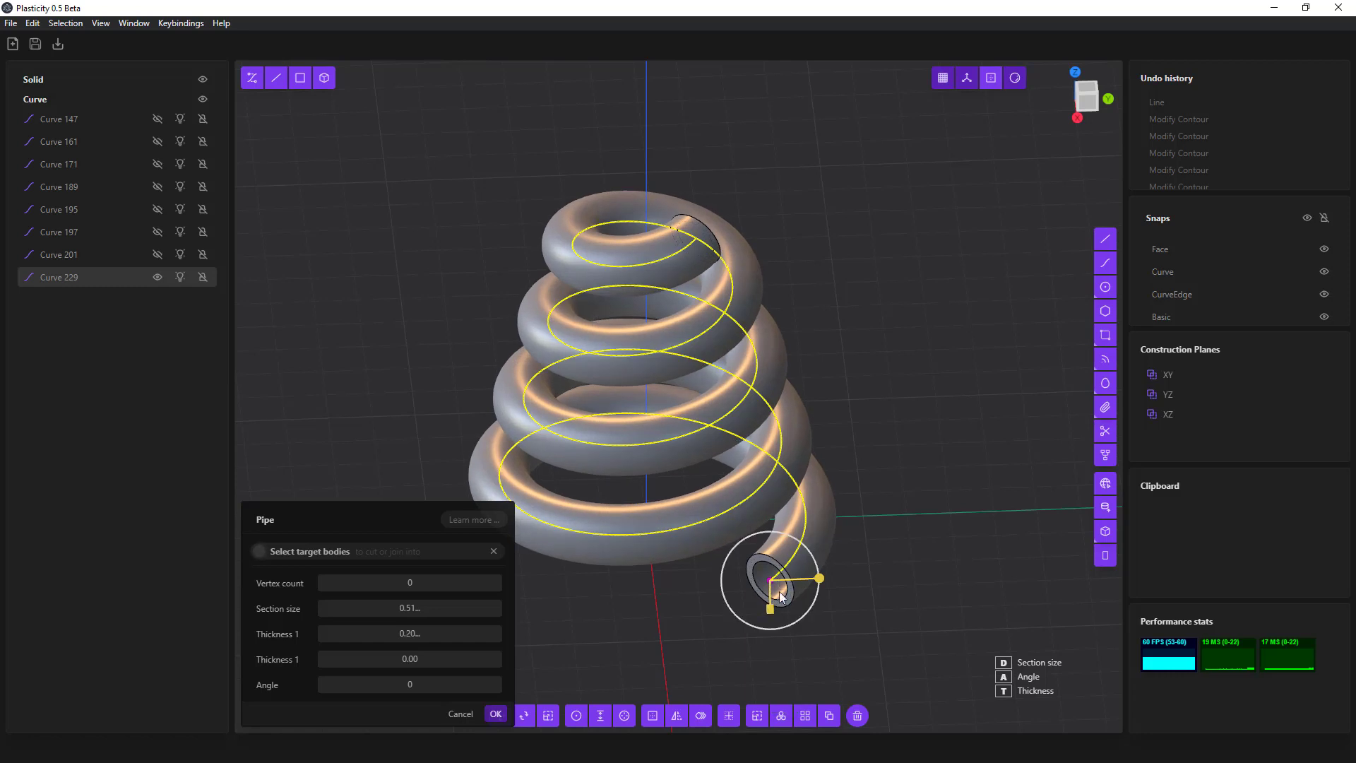
middle_click_drag(780, 596, 833, 620)
key("Return")
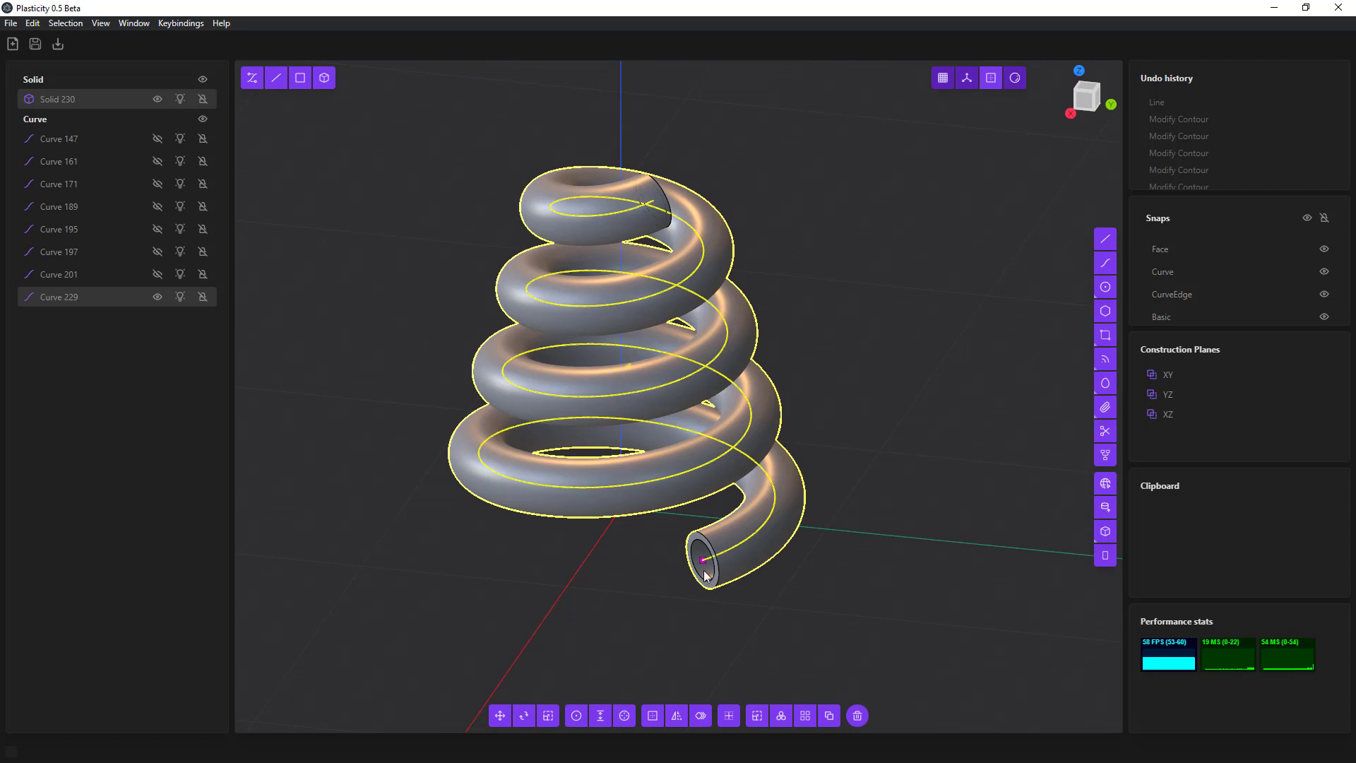
- Hide the spiral curve, Curve 229, and deselect the spring solid
left_click(157, 296)
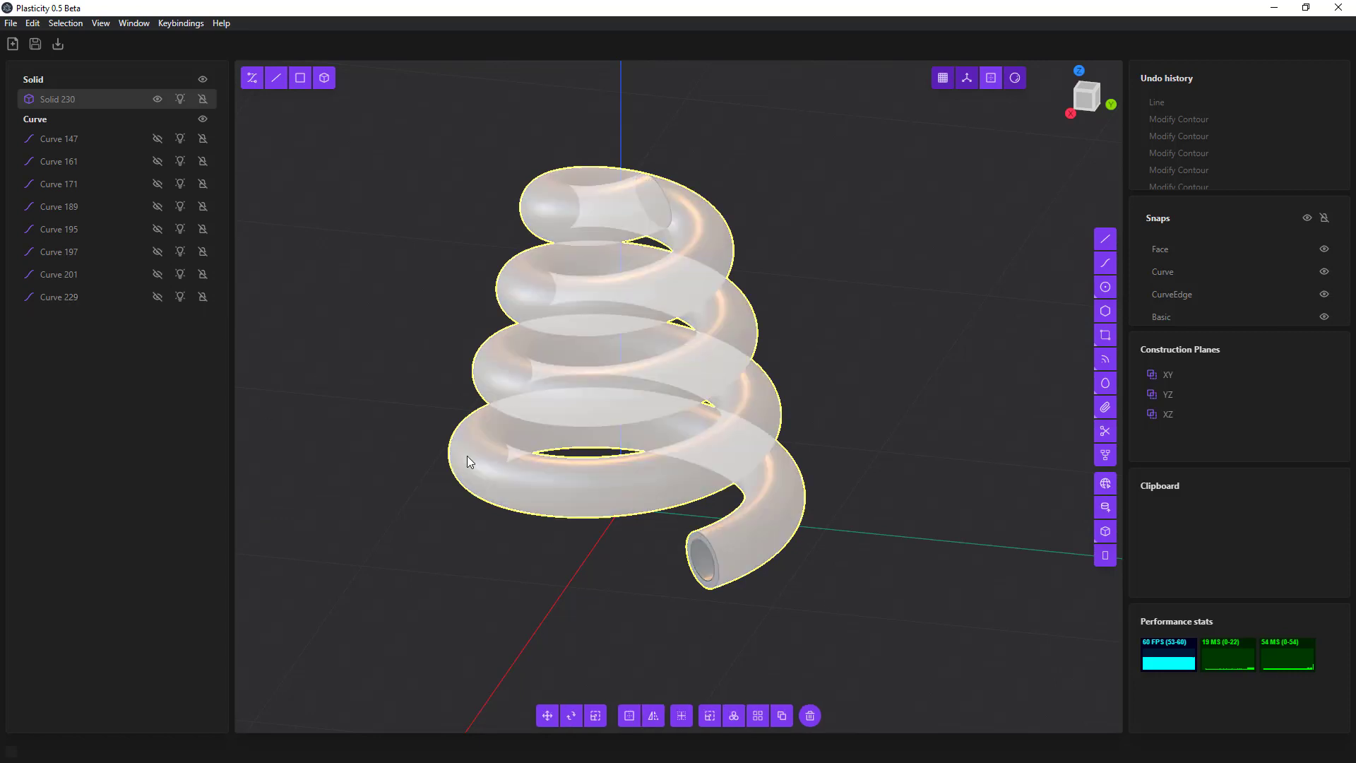
middle_click_drag(419, 481, 417, 513)
left_click(418, 520)
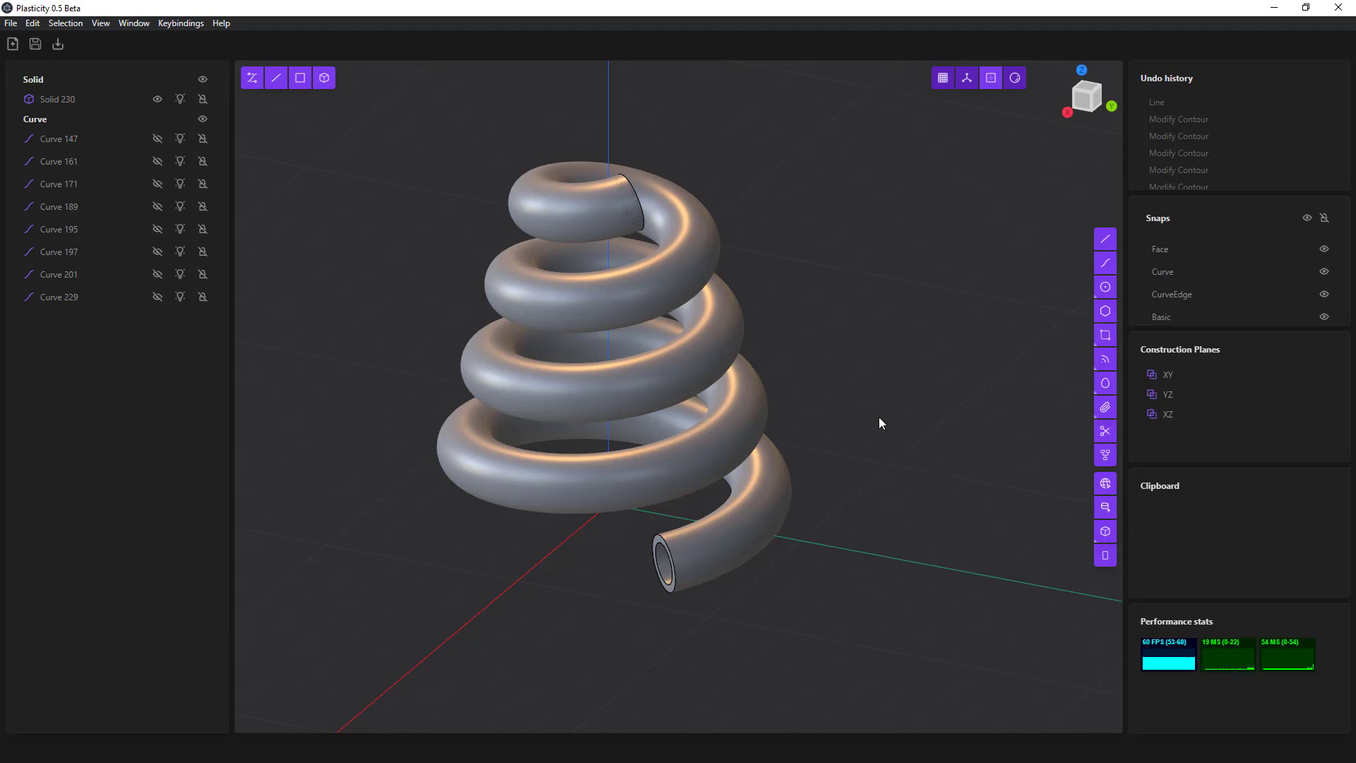
left_click(1097, 288)
left_click(613, 510)
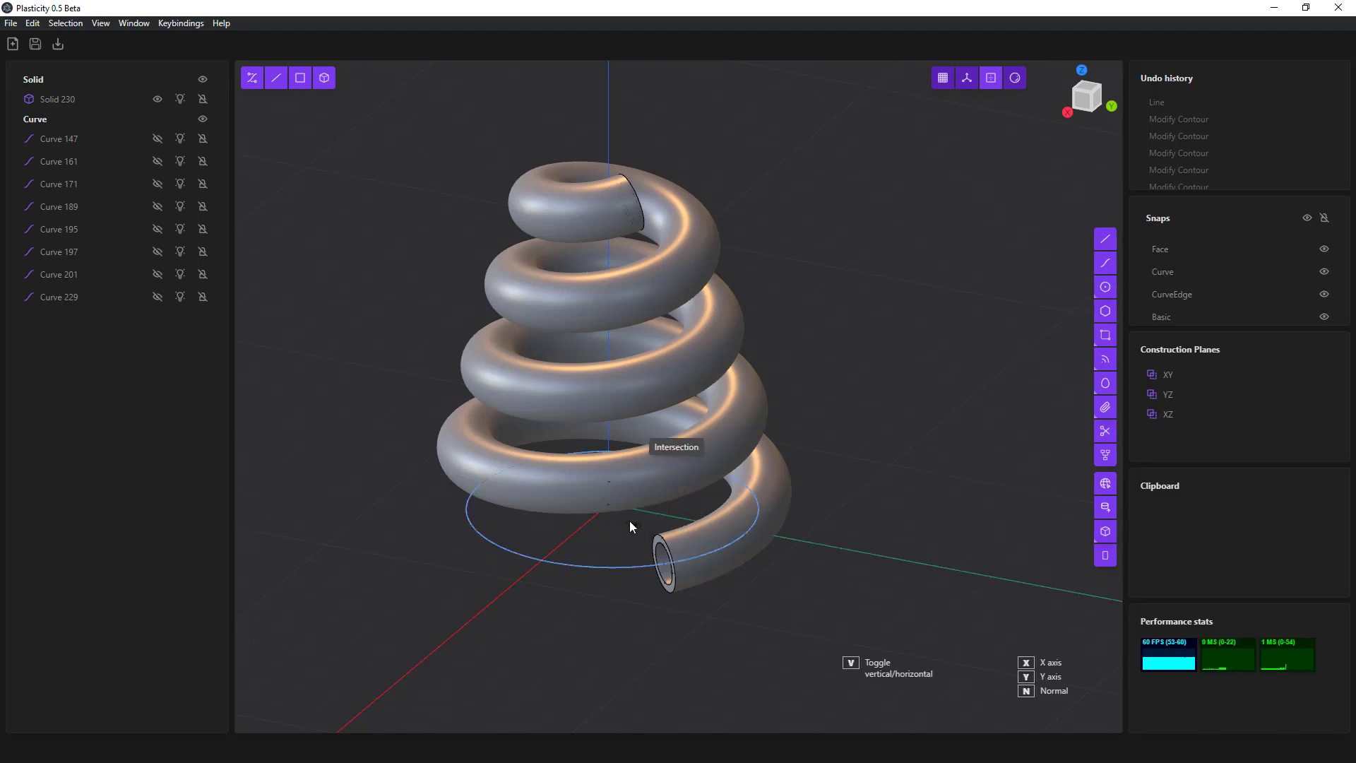
left_click(661, 524)
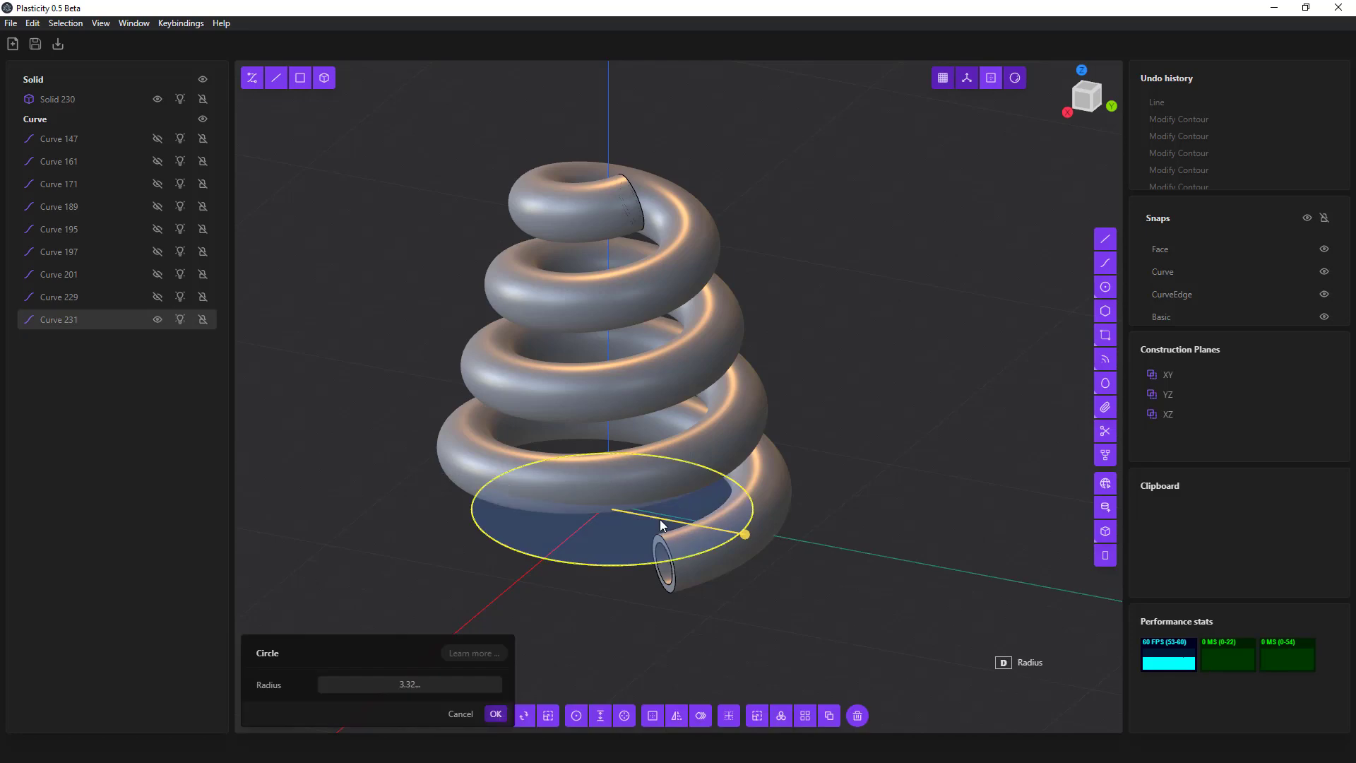
left_click(616, 513)
key("e")
left_click_drag(616, 478, 576, 157)
middle_click_drag(612, 424, 815, 524)
middle_click_drag(791, 385, 689, 467)
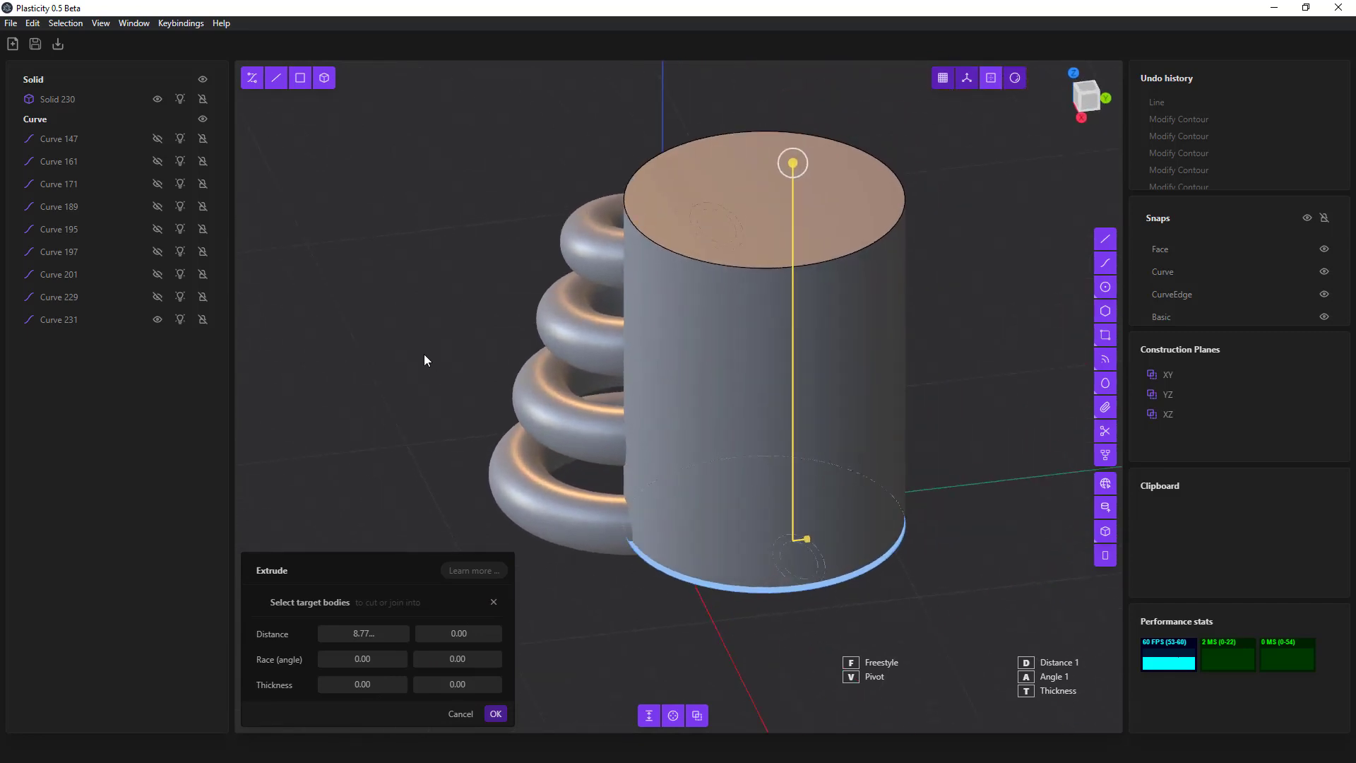
key("Escape")
key("e")
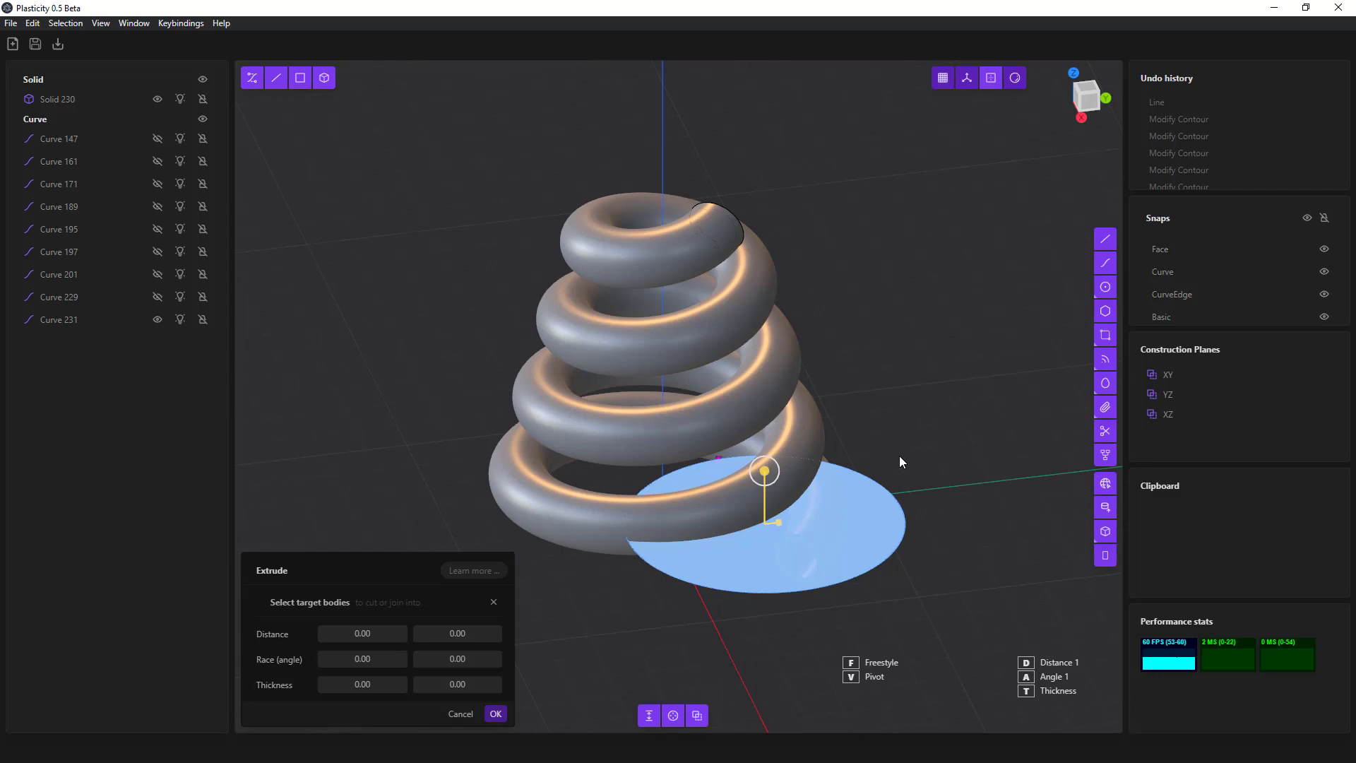
key("Escape")
key("Delete")
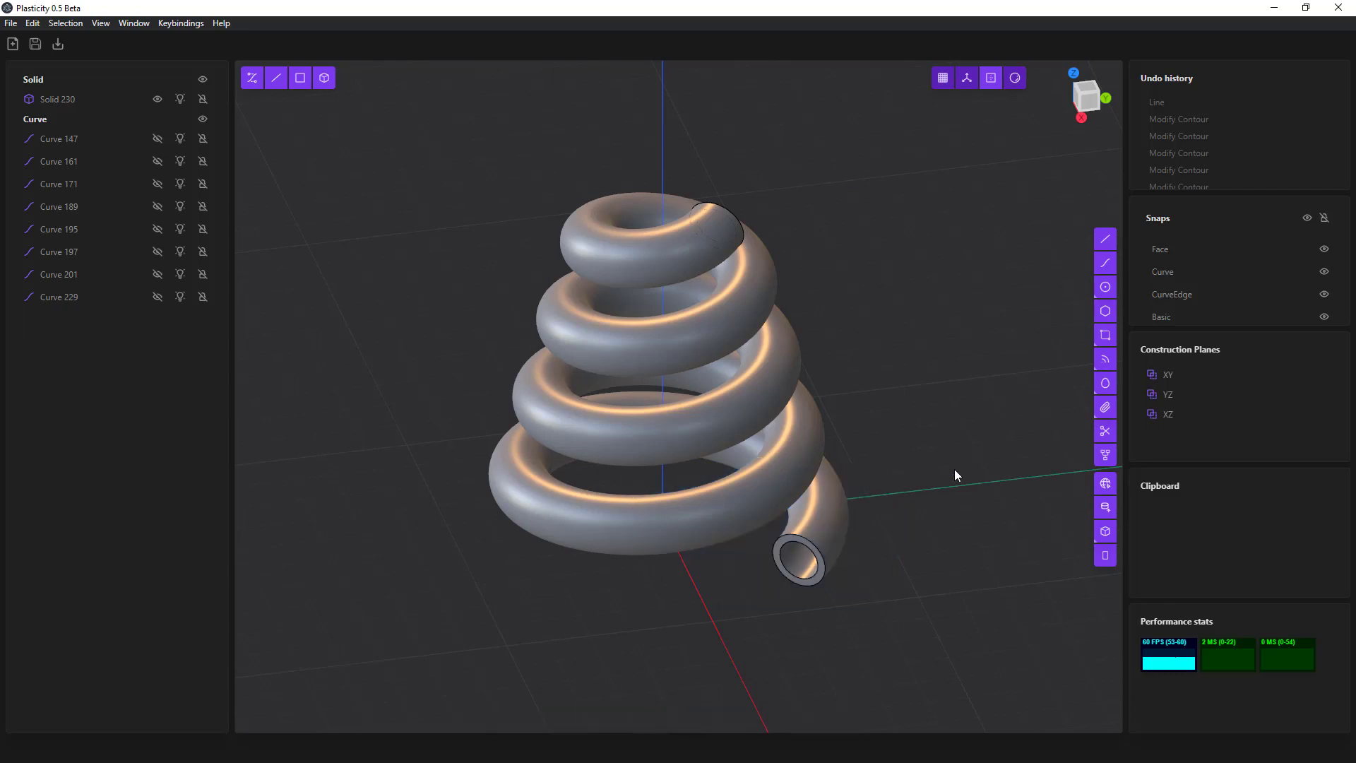
- Hide the spring and, in the flat YZ view, draw a radius-5.57 circle centred at the origin
middle_click_drag(961, 499, 732, 473)
left_click(158, 99)
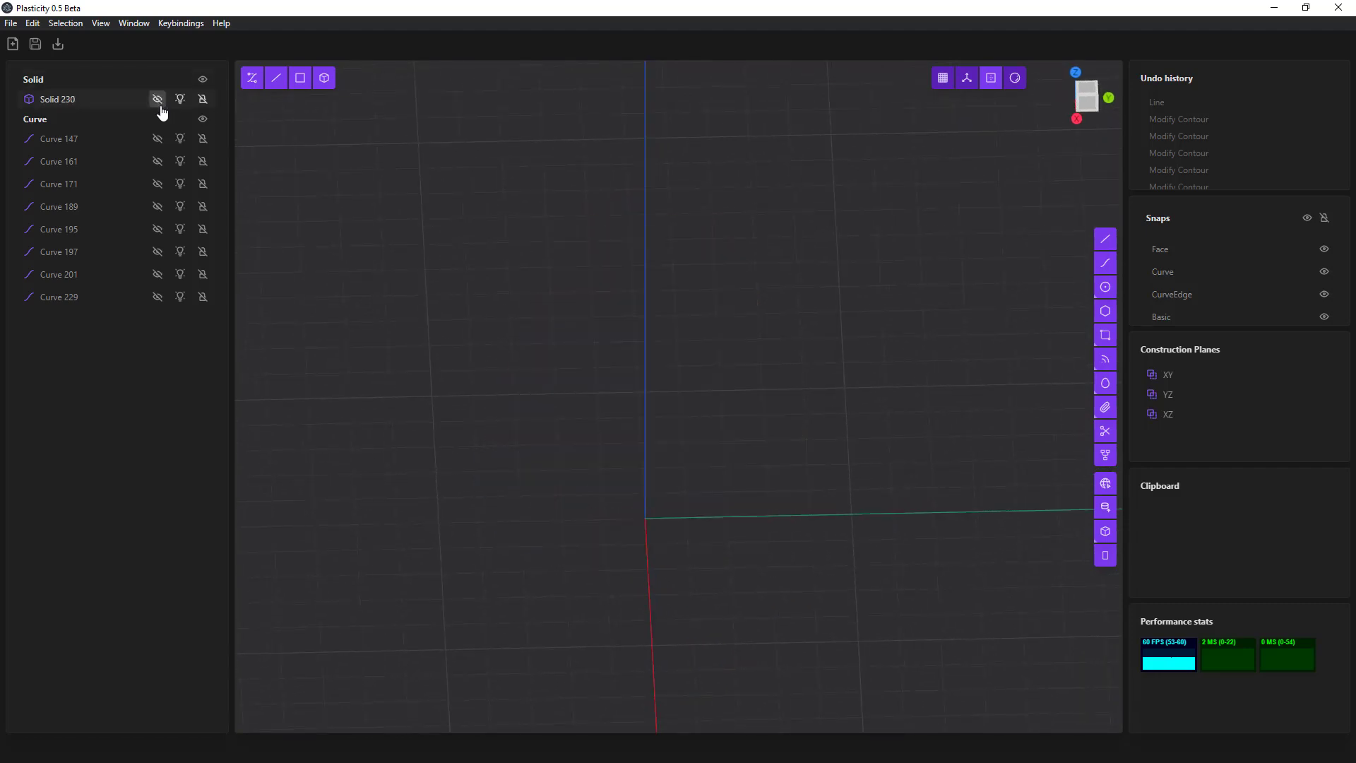
middle_click_drag(694, 555, 712, 508)
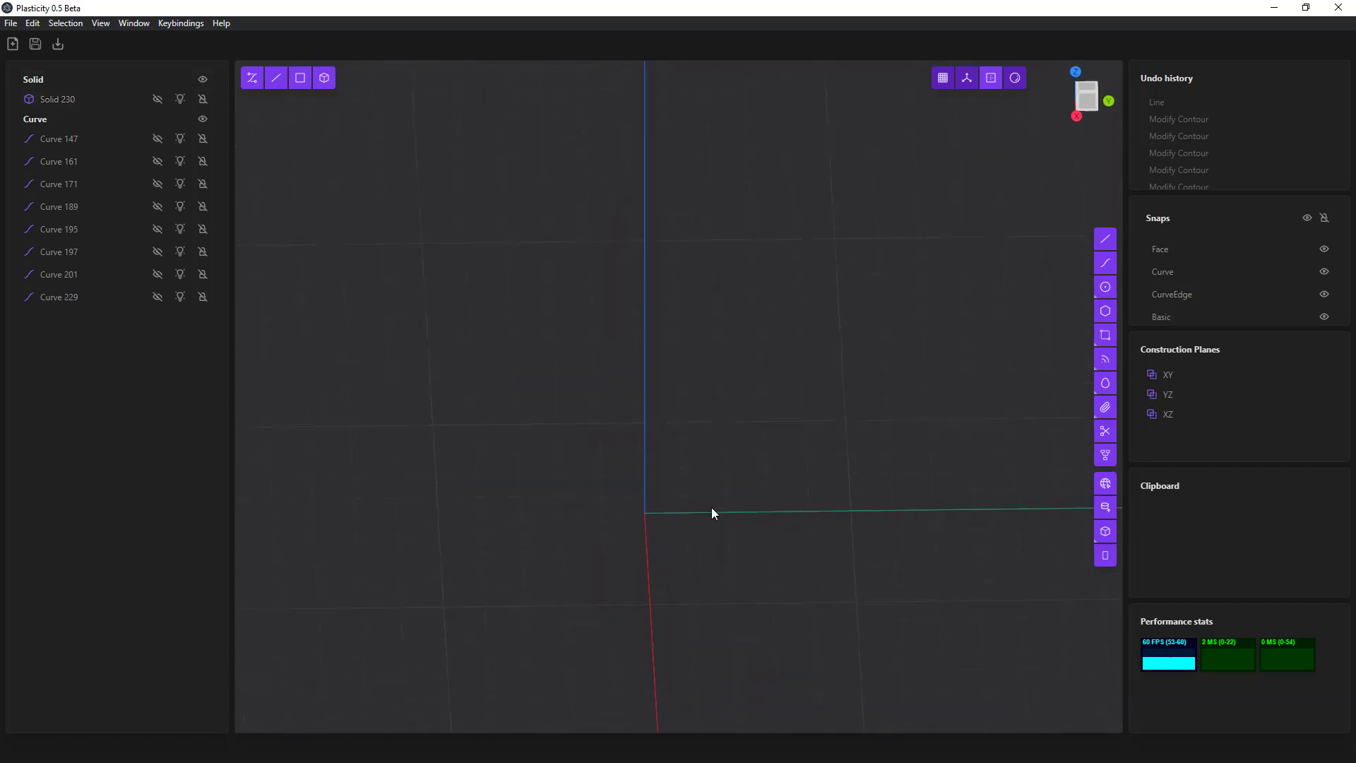
left_click(1086, 108)
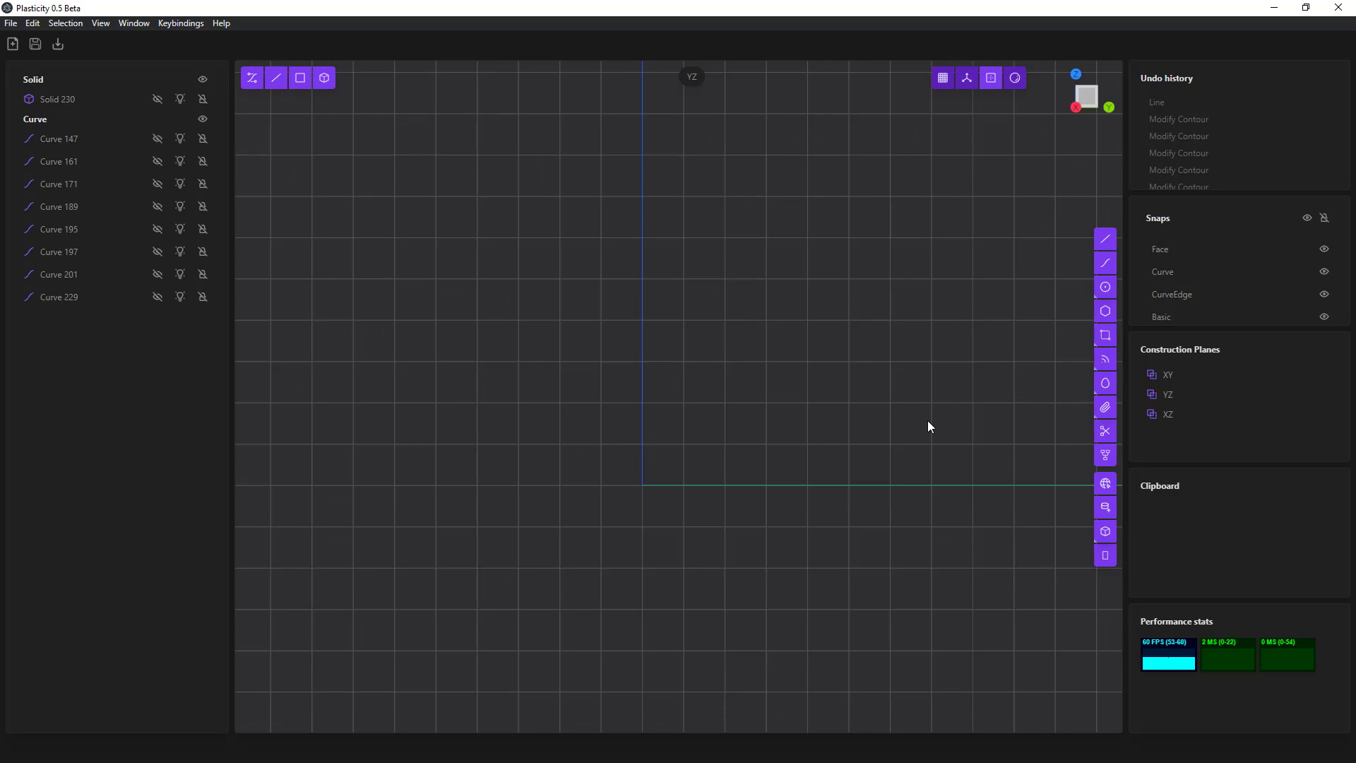
left_click(1103, 288)
left_click(645, 483)
left_click(859, 564)
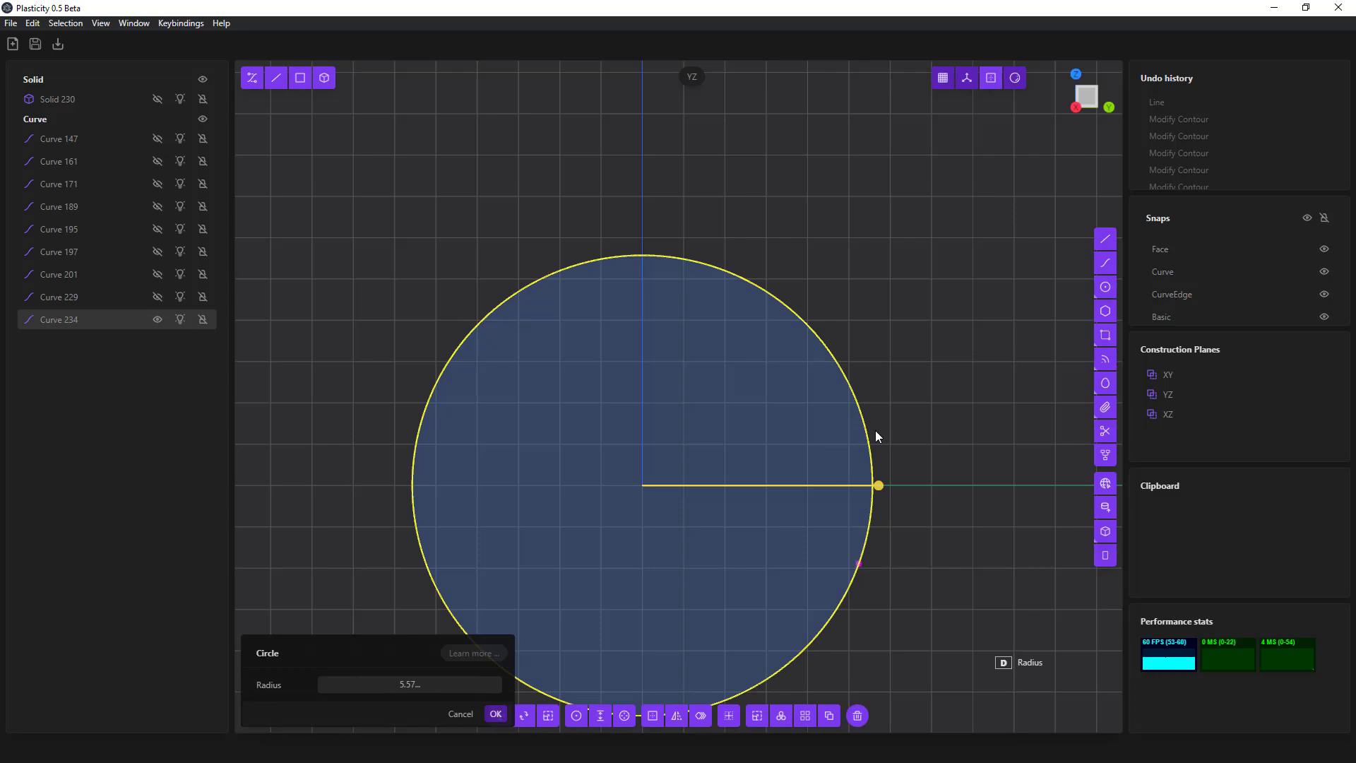
- Draw a polyline from the circle's top around its right side, ending tangent to the circle below
left_click(1105, 239)
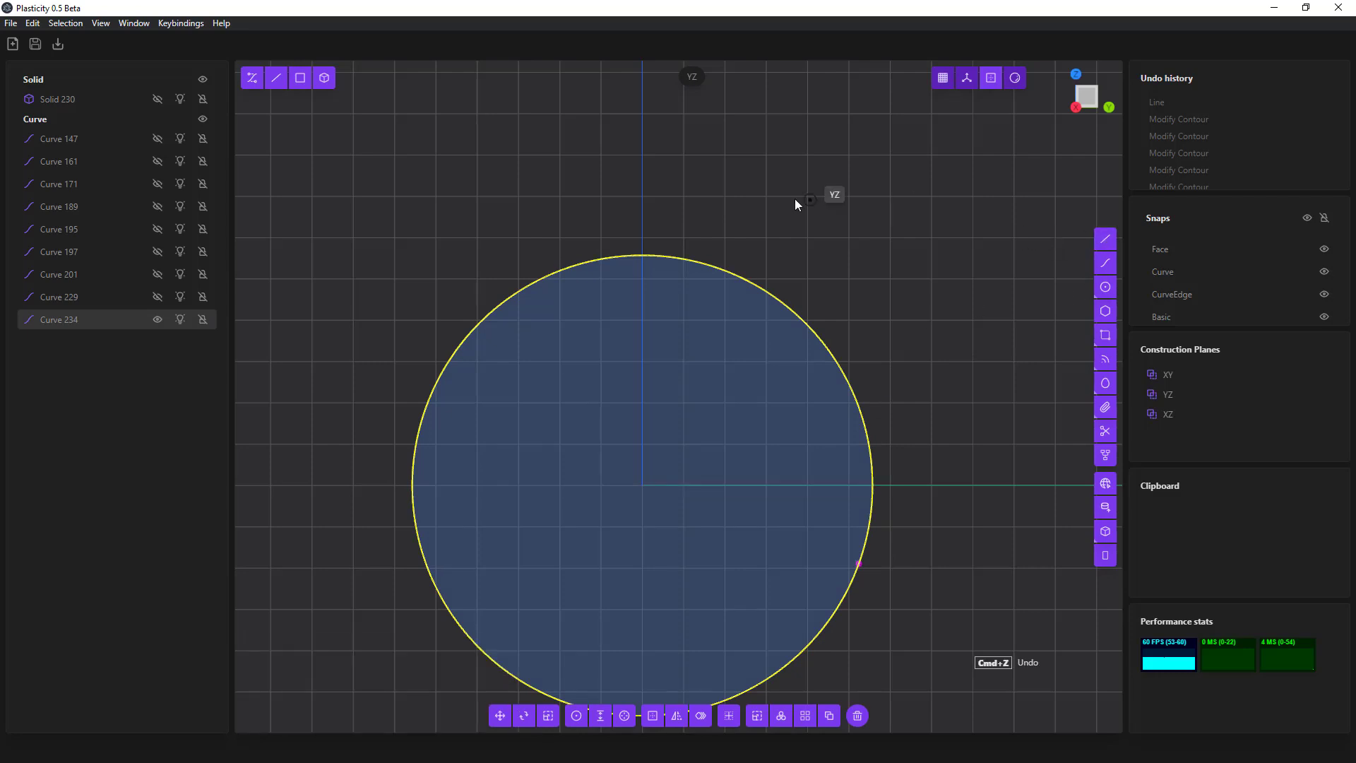
left_click(669, 256)
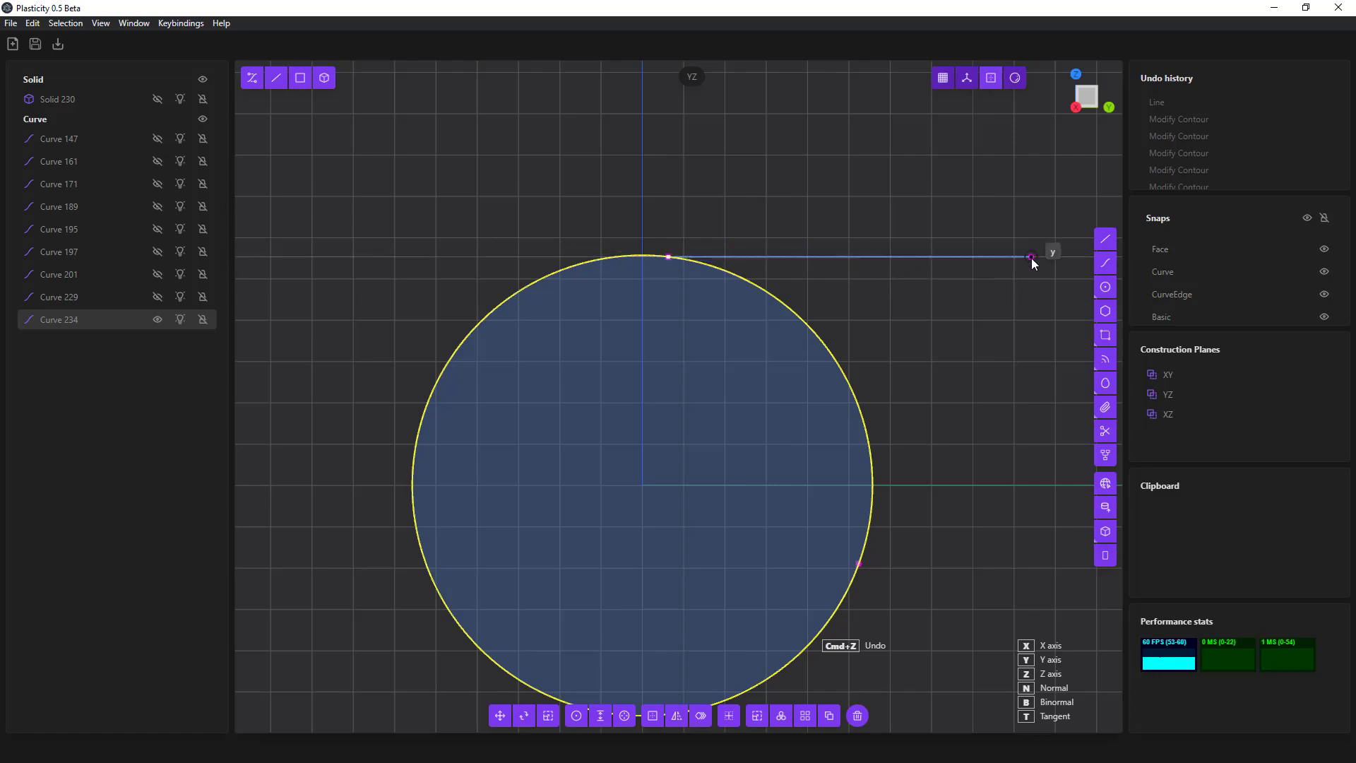
left_click(1024, 295)
middle_click_drag(986, 519, 1109, 69)
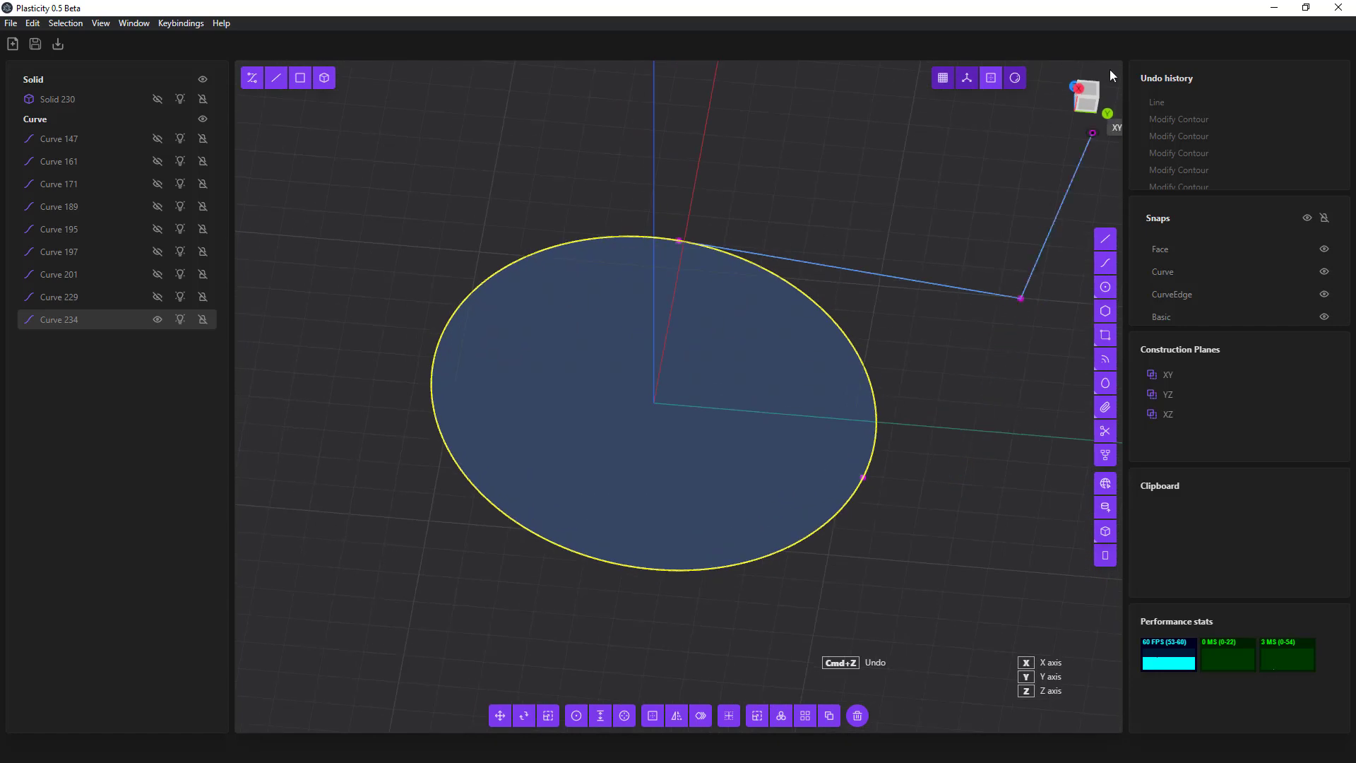
left_click(1078, 89)
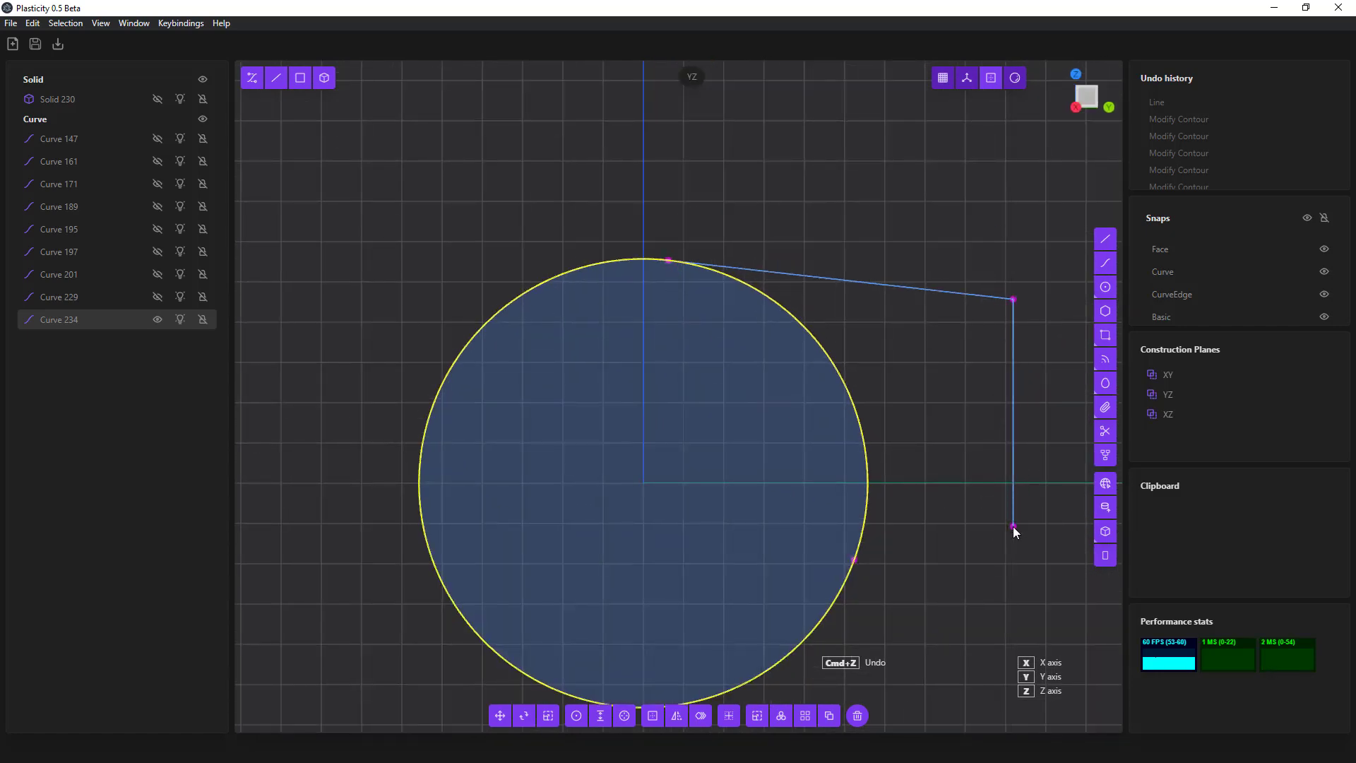
left_click(1013, 527)
middle_click_drag(957, 591, 933, 309, "shift")
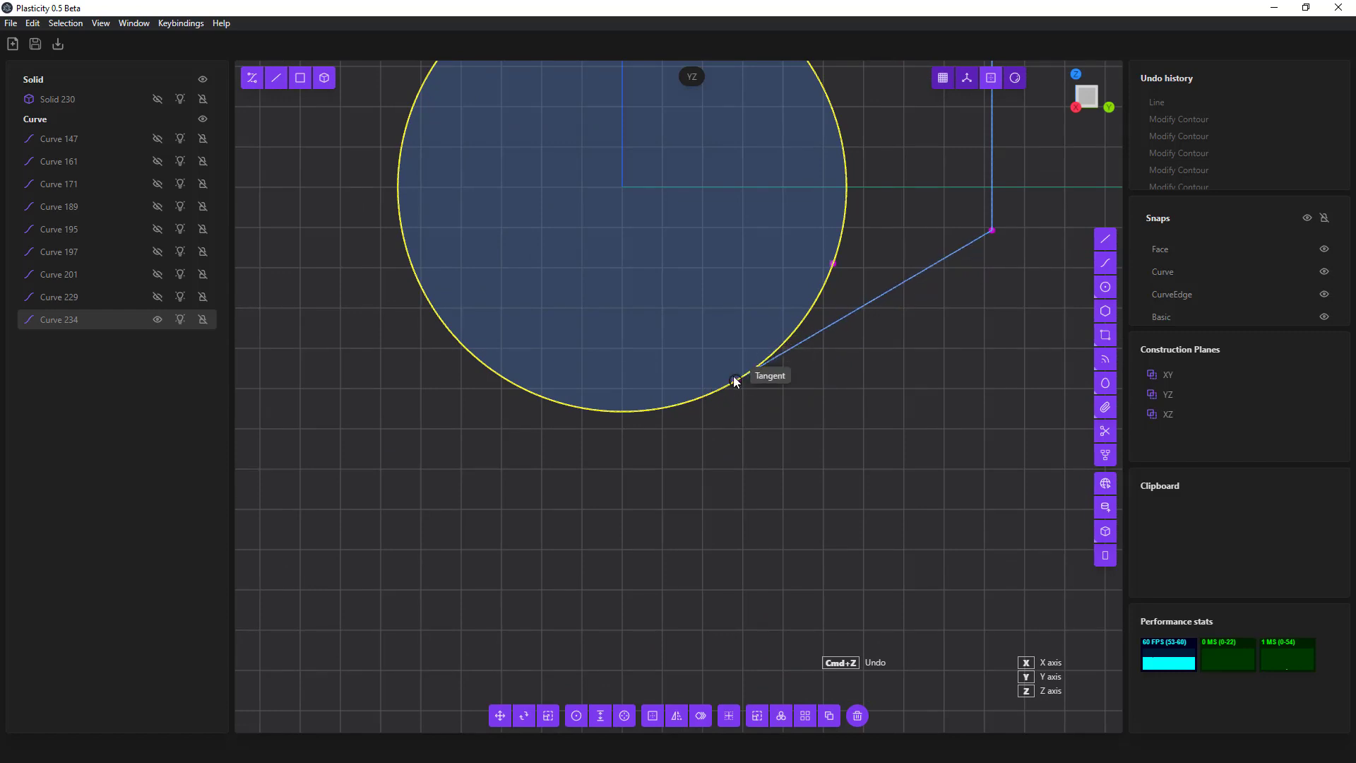
left_click(733, 376)
- Finish the tail line, tilt the view, then start and cancel an Extrude of the profile
right_click(753, 430)
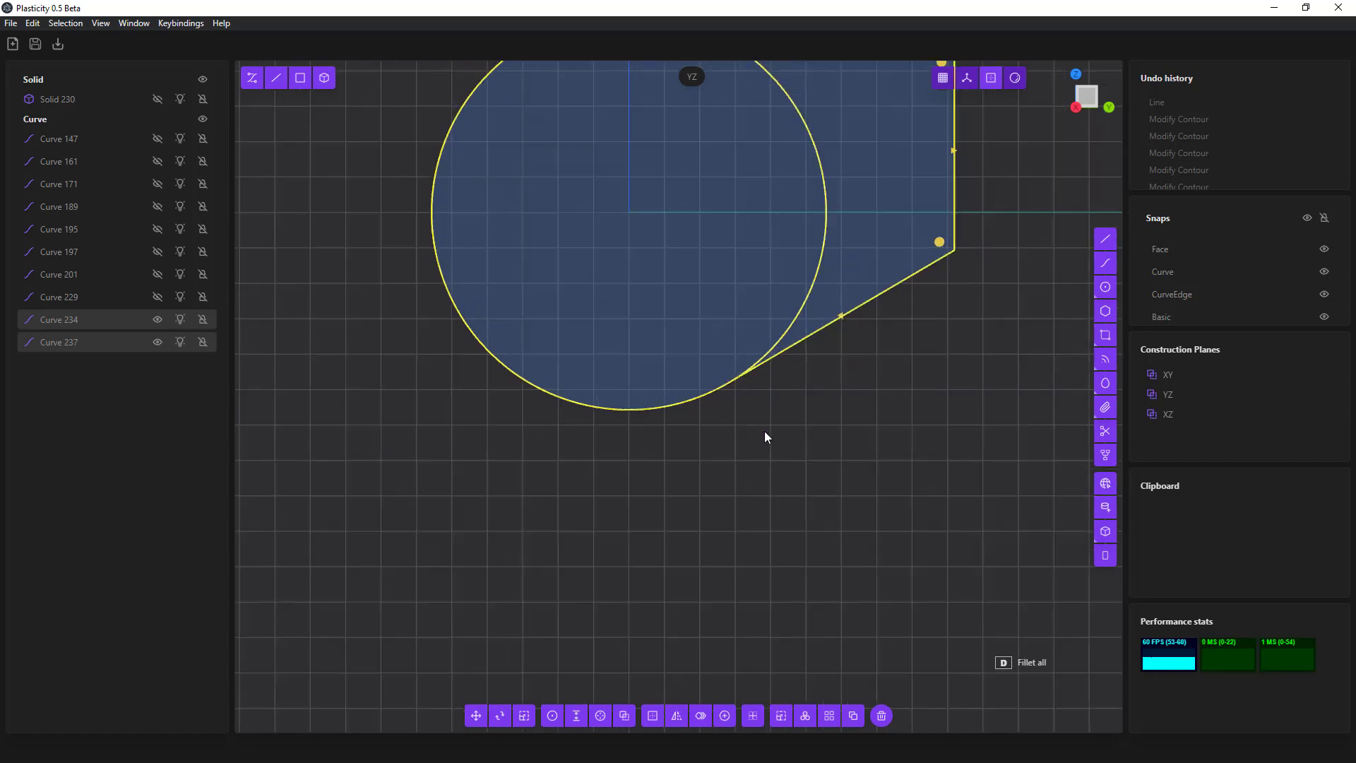
scroll(765, 431, "down", 5)
middle_click_drag(769, 430, 712, 311)
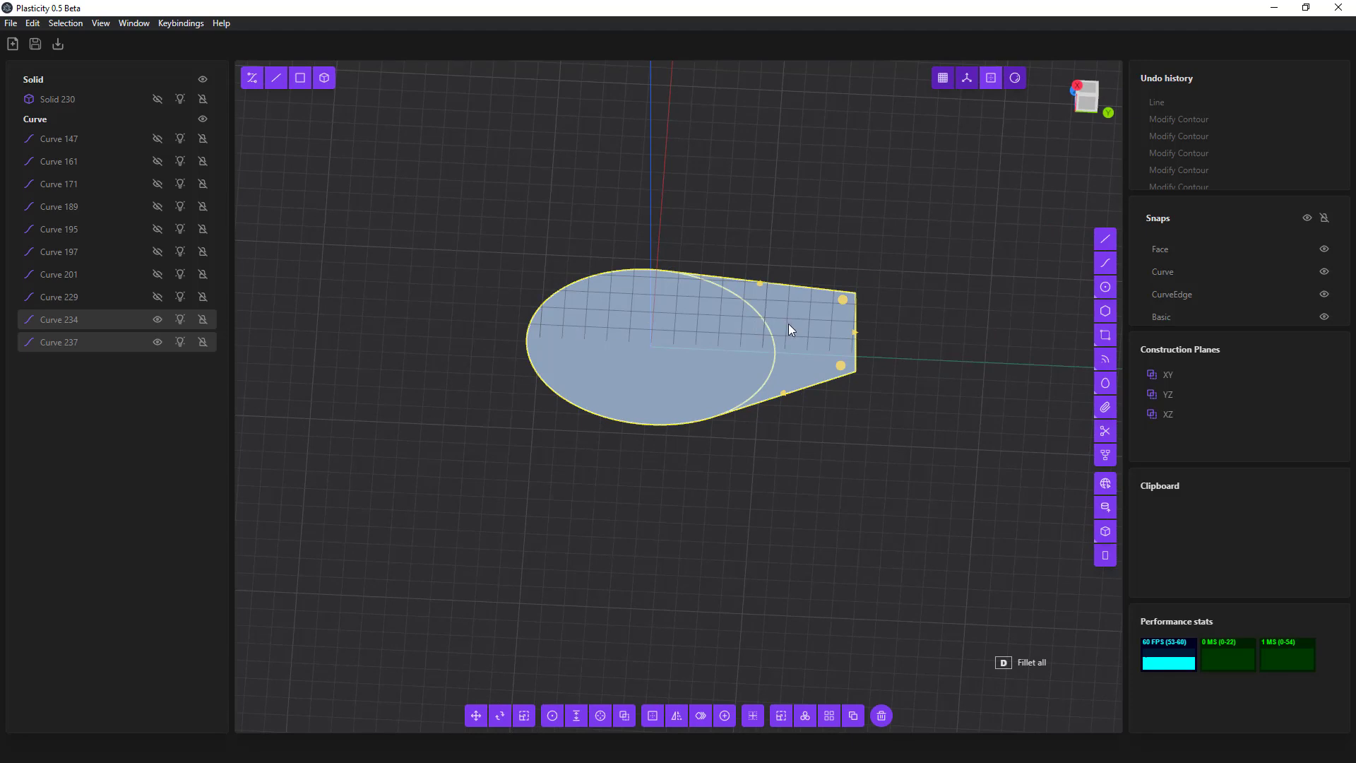
key("e")
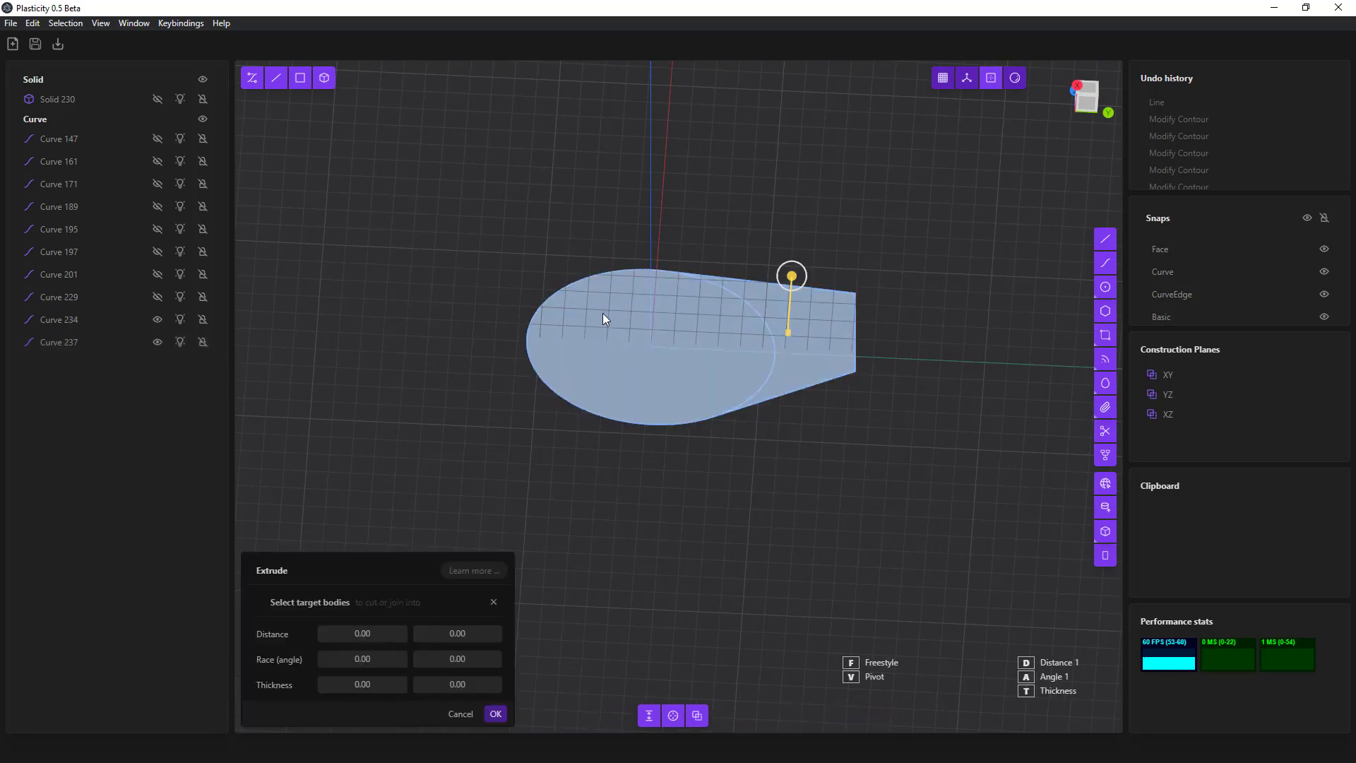
key("Escape")
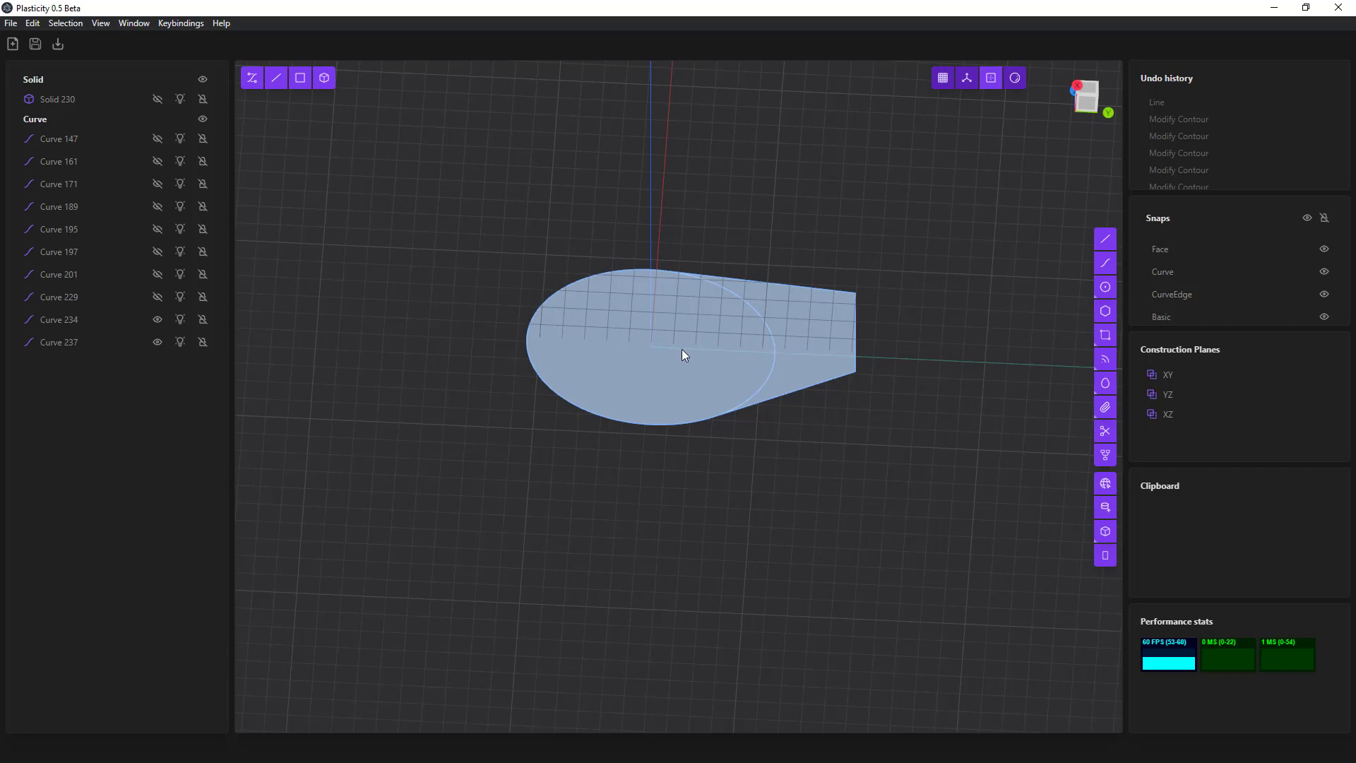
- Hide the tail curve and extrude the circle face upward into a 5.88-tall cylinder
left_click(564, 342)
key("e")
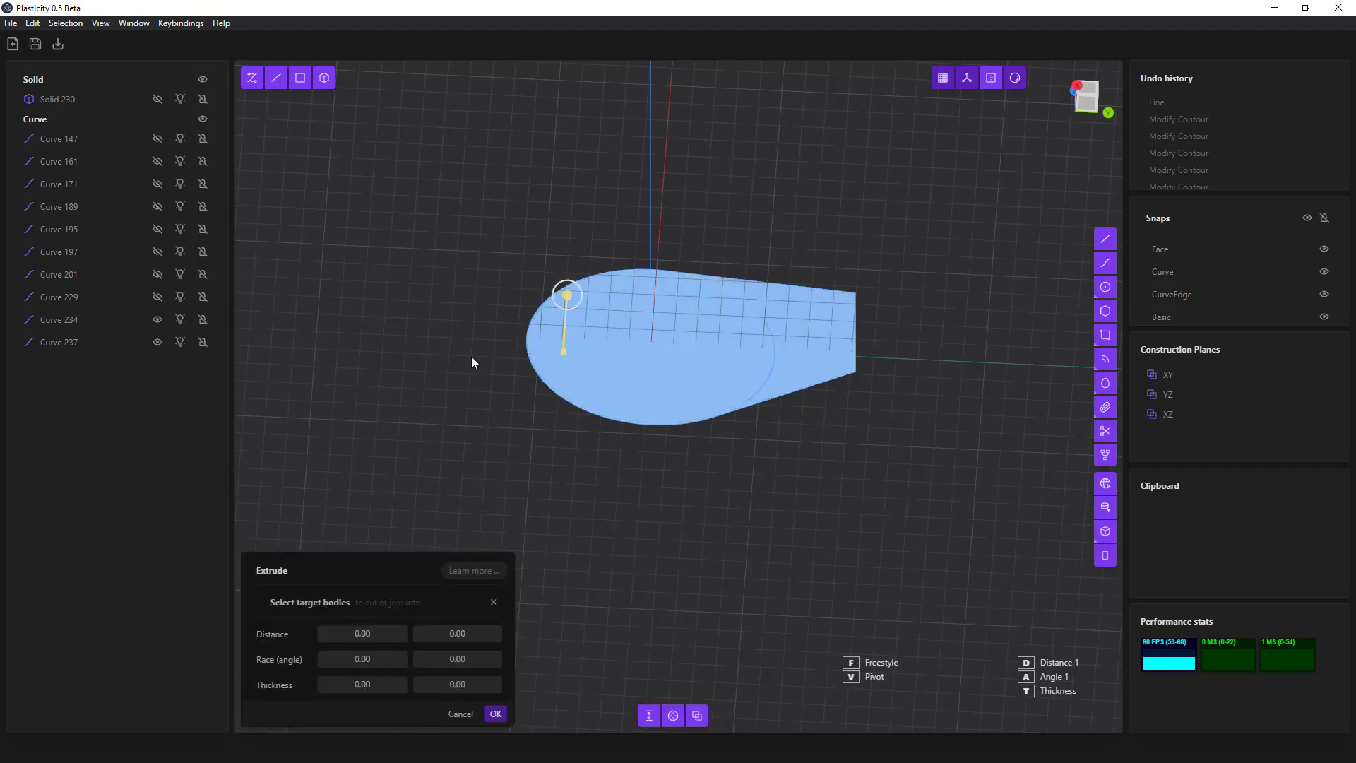
left_click(158, 342)
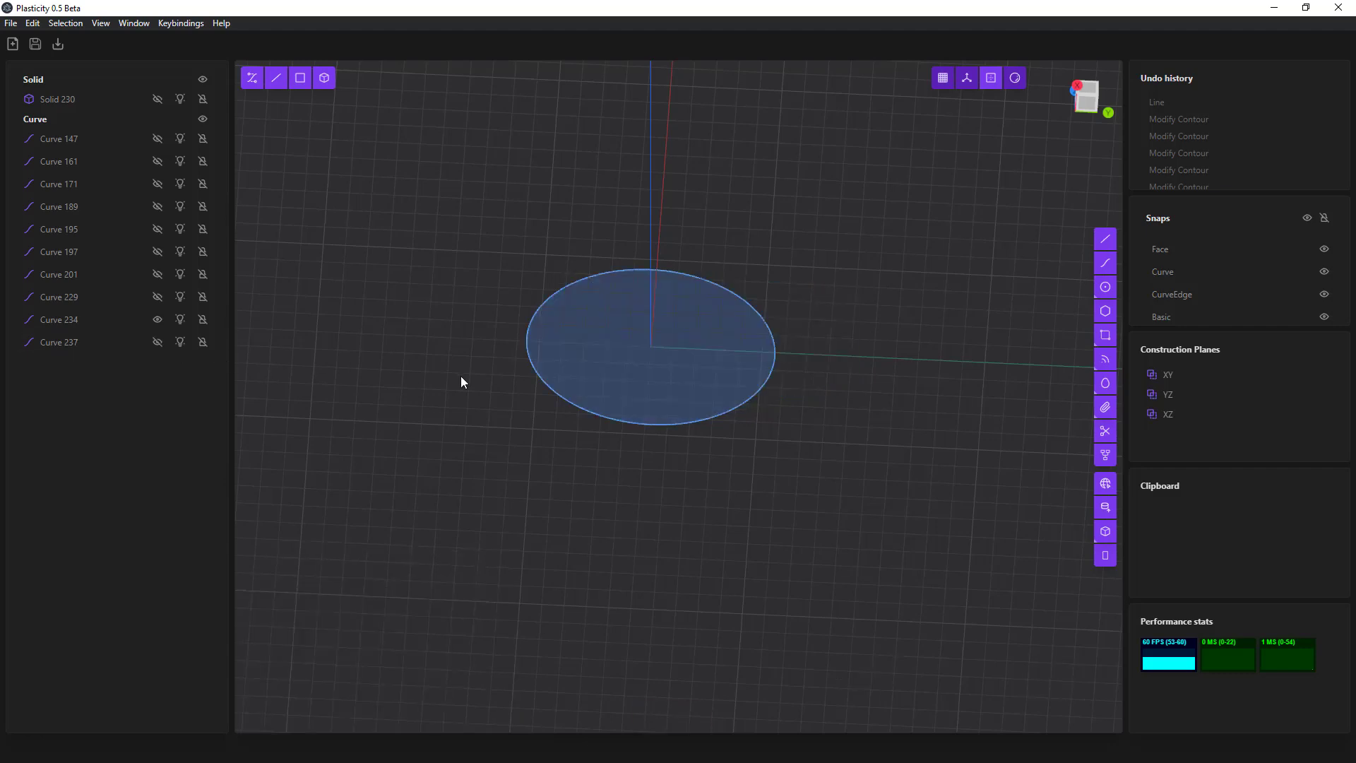
left_click(593, 358)
key("e")
left_click_drag(597, 306, 604, 206)
key("Return")
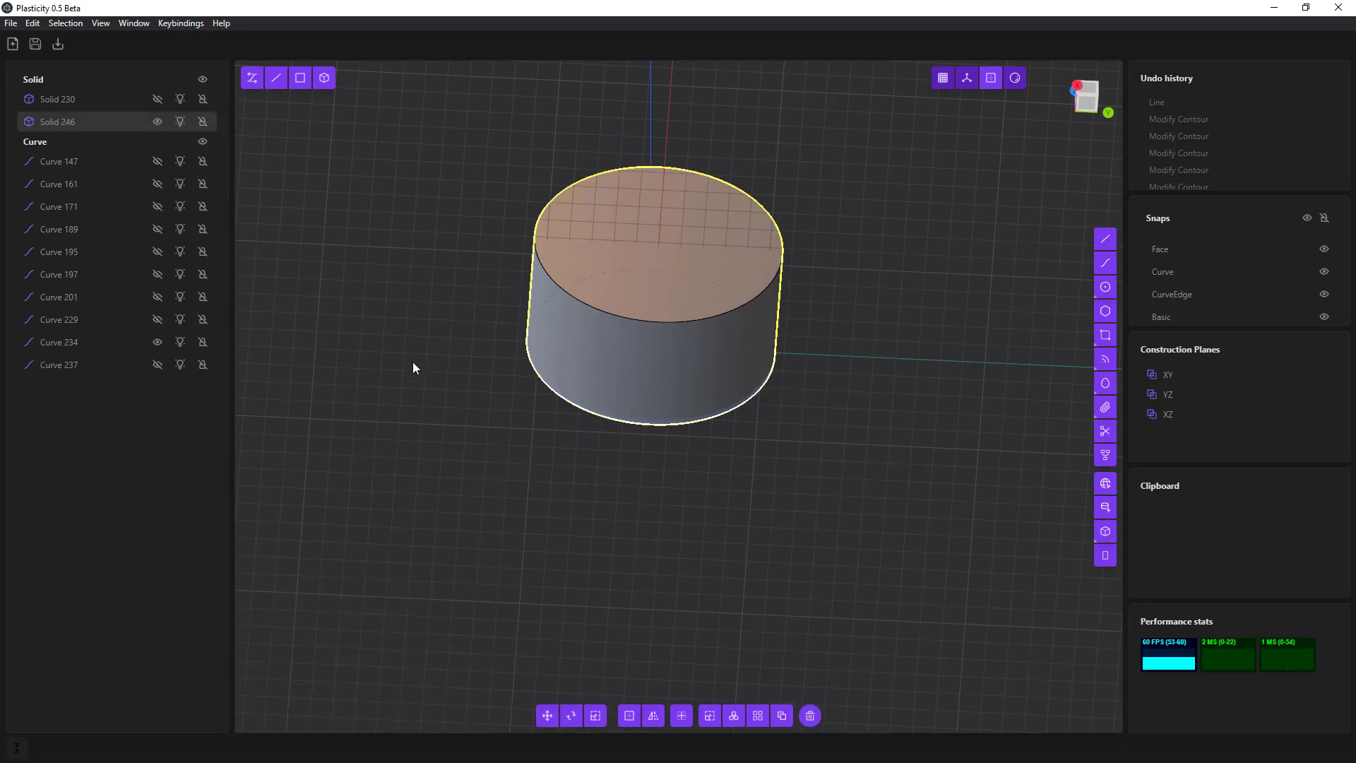
- Show the tail curve again and extrude its region into a low slab, about 1.69
middle_click_drag(415, 366, 460, 379)
left_click(157, 365)
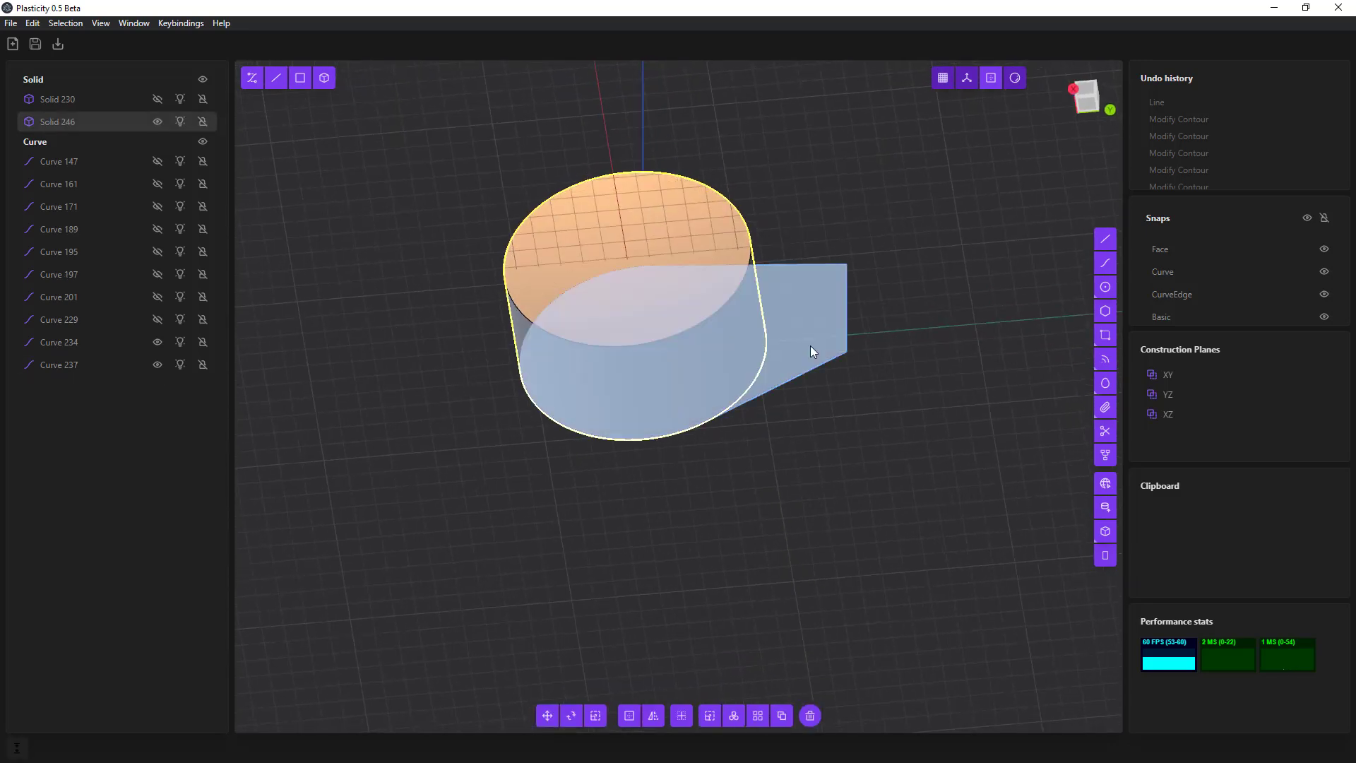
left_click(812, 339)
key("e")
left_click_drag(812, 337, 799, 265)
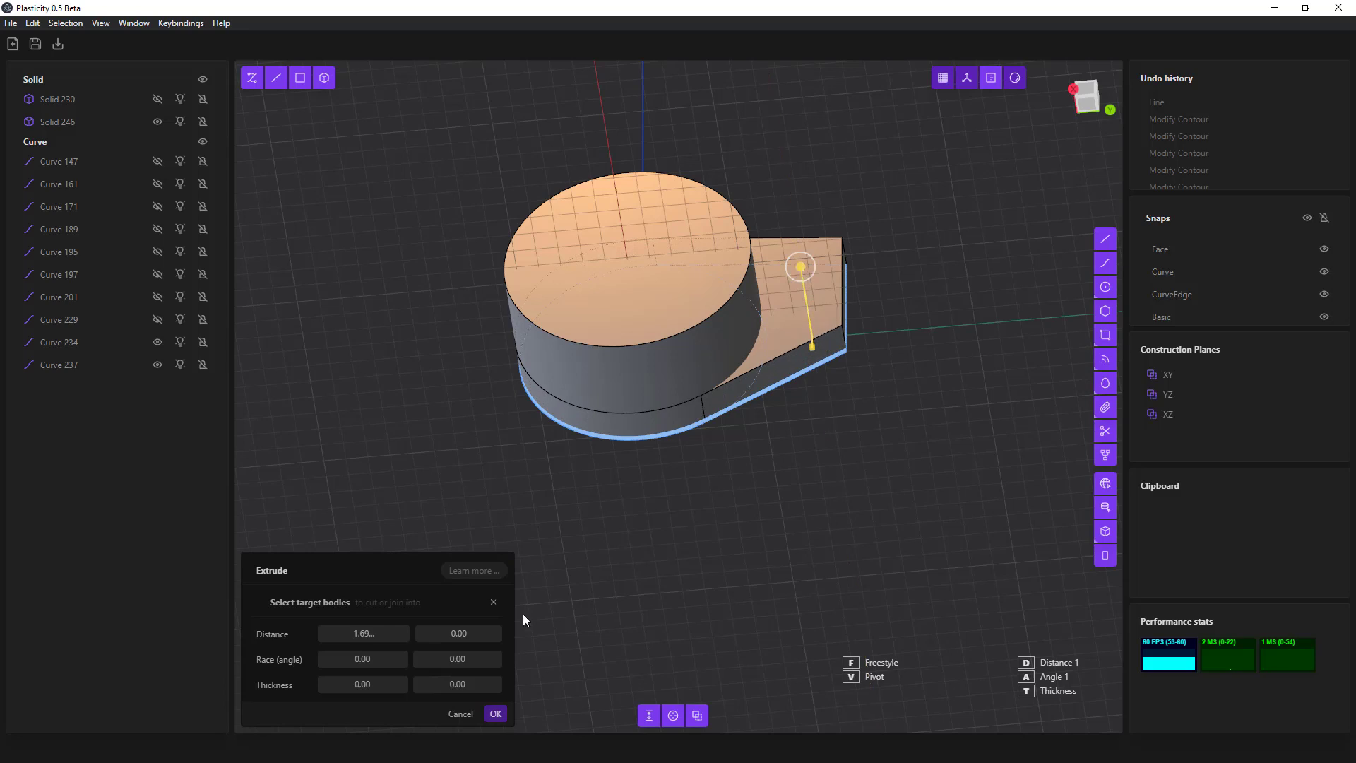
- Union the slab extrusion with the cylinder as its target body
left_click(320, 602)
left_click(638, 358)
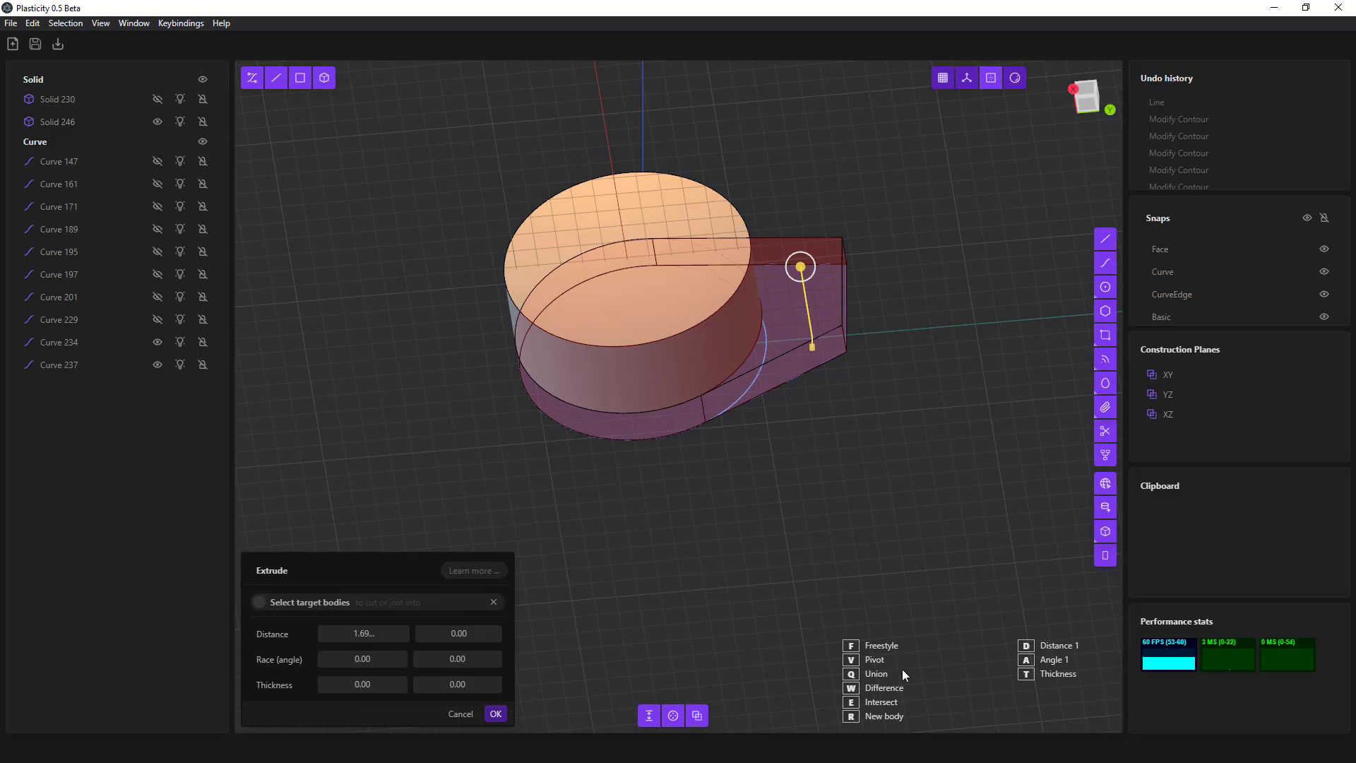
key("q")
key("Return")
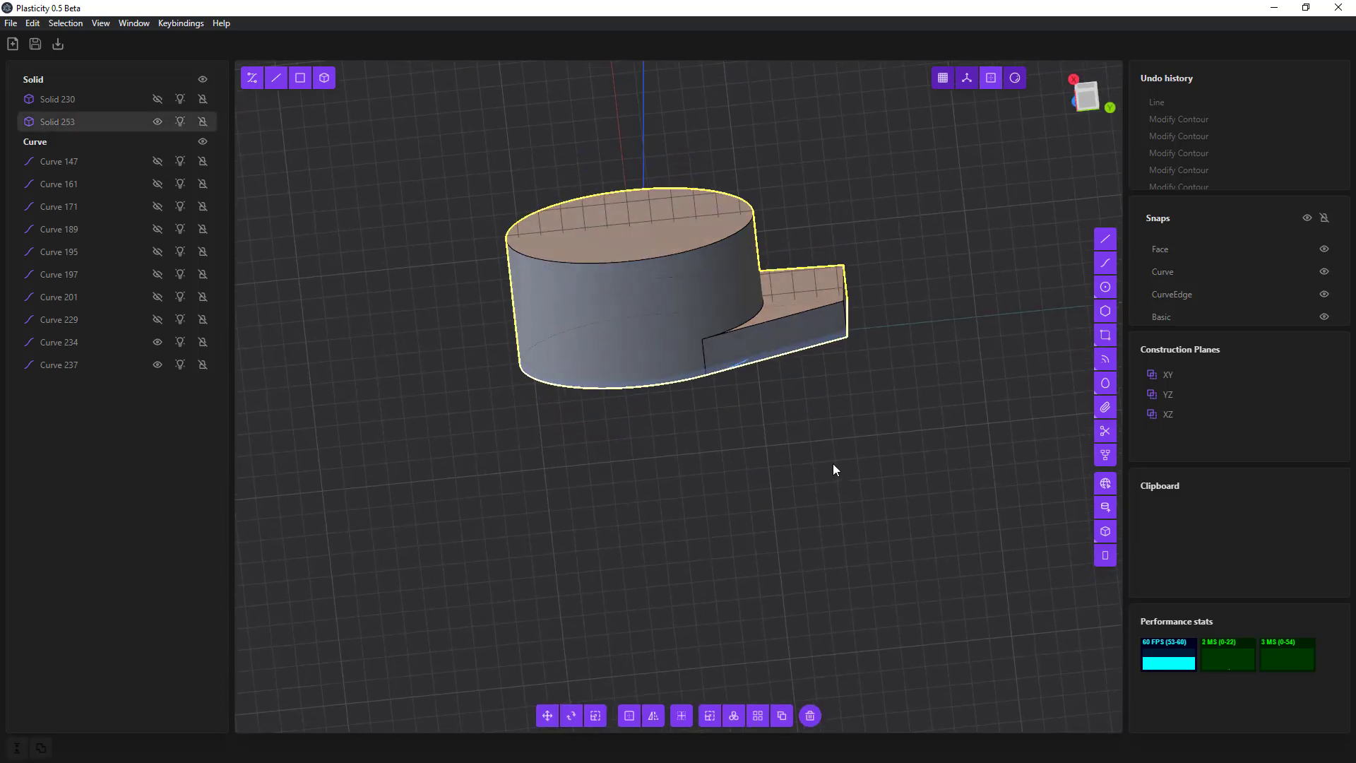
- Hide Curves 234 and 237 and fillet the slab's outer corner edge to 0.77
left_click(157, 342)
left_click(158, 365)
middle_click_drag(795, 407, 788, 445)
left_click(825, 311)
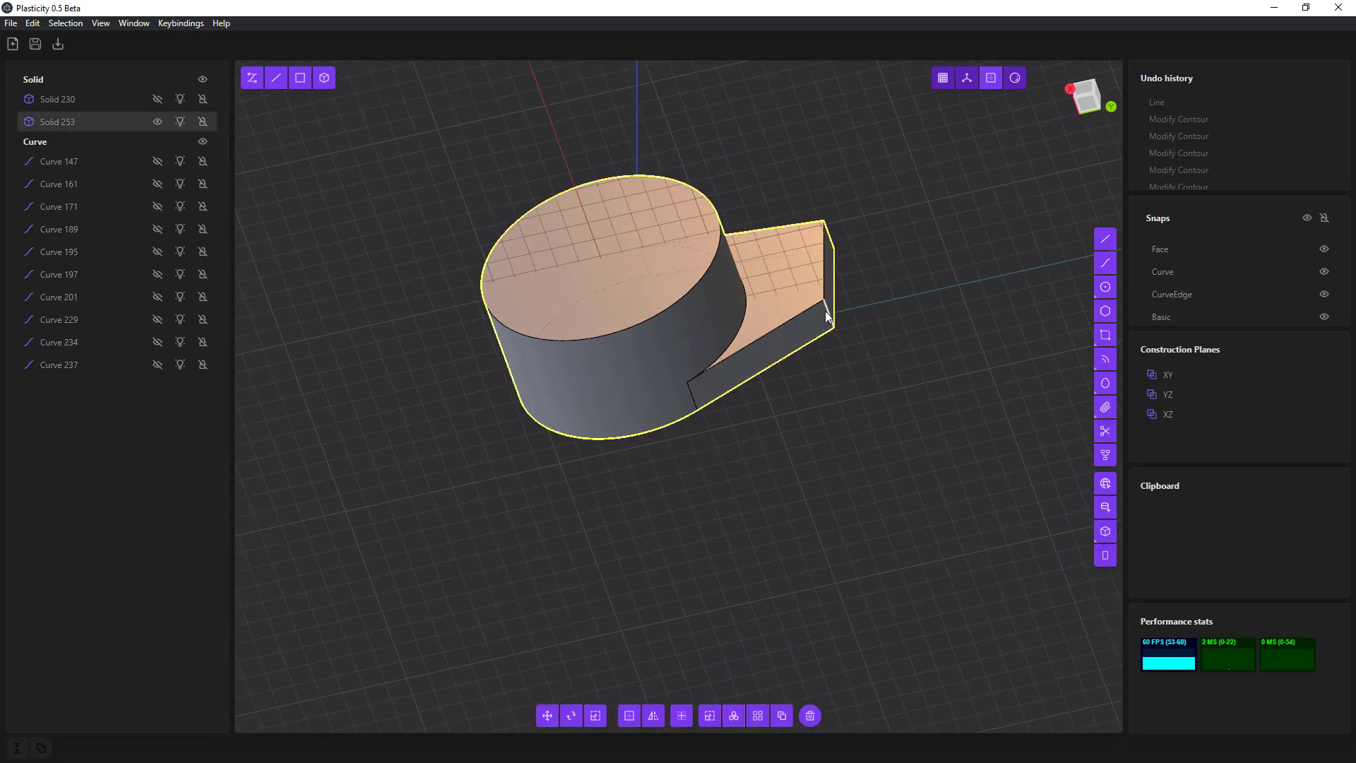
key("f")
left_click_drag(828, 314, 869, 223)
- Commit the corner fillet, then round the slab-cylinder junction edge with a 1.08 fillet
key("Return")
left_click(744, 323)
key("f")
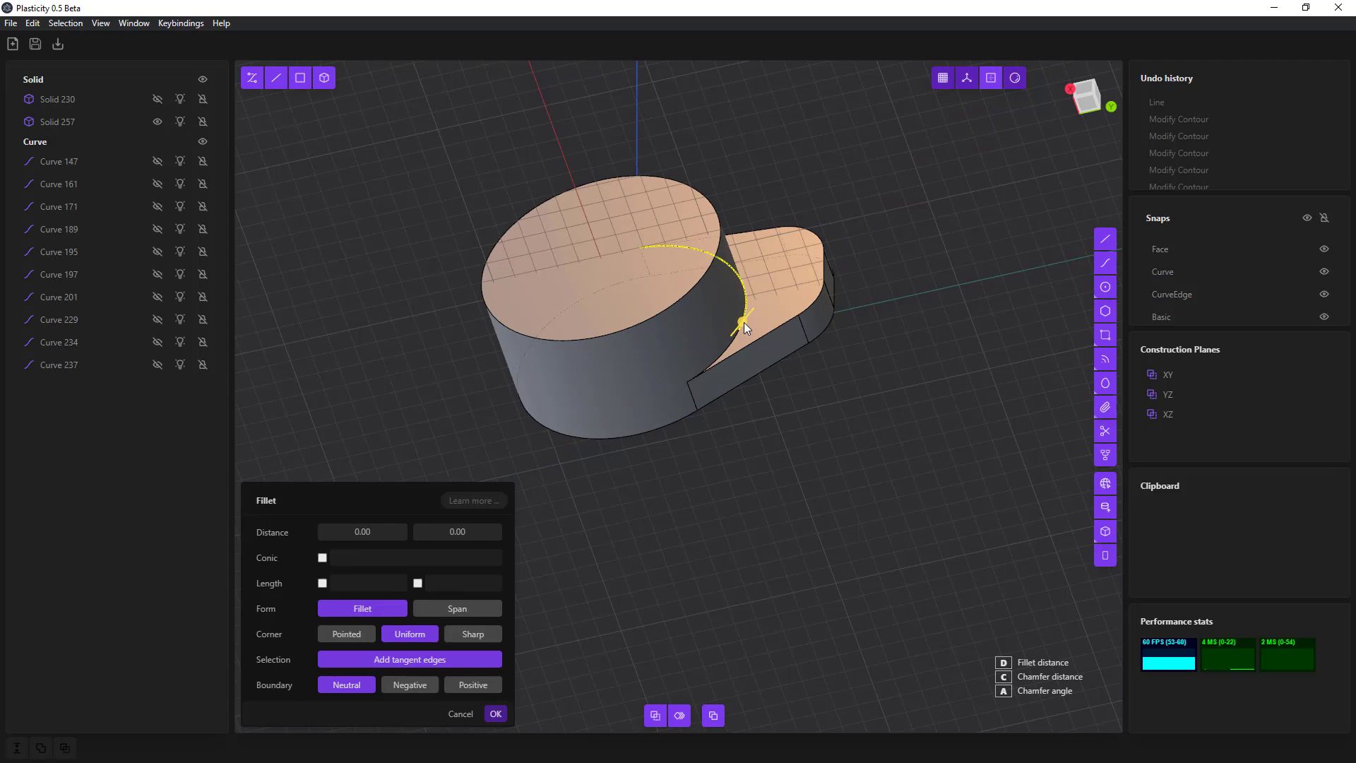
left_click_drag(744, 322, 772, 322)
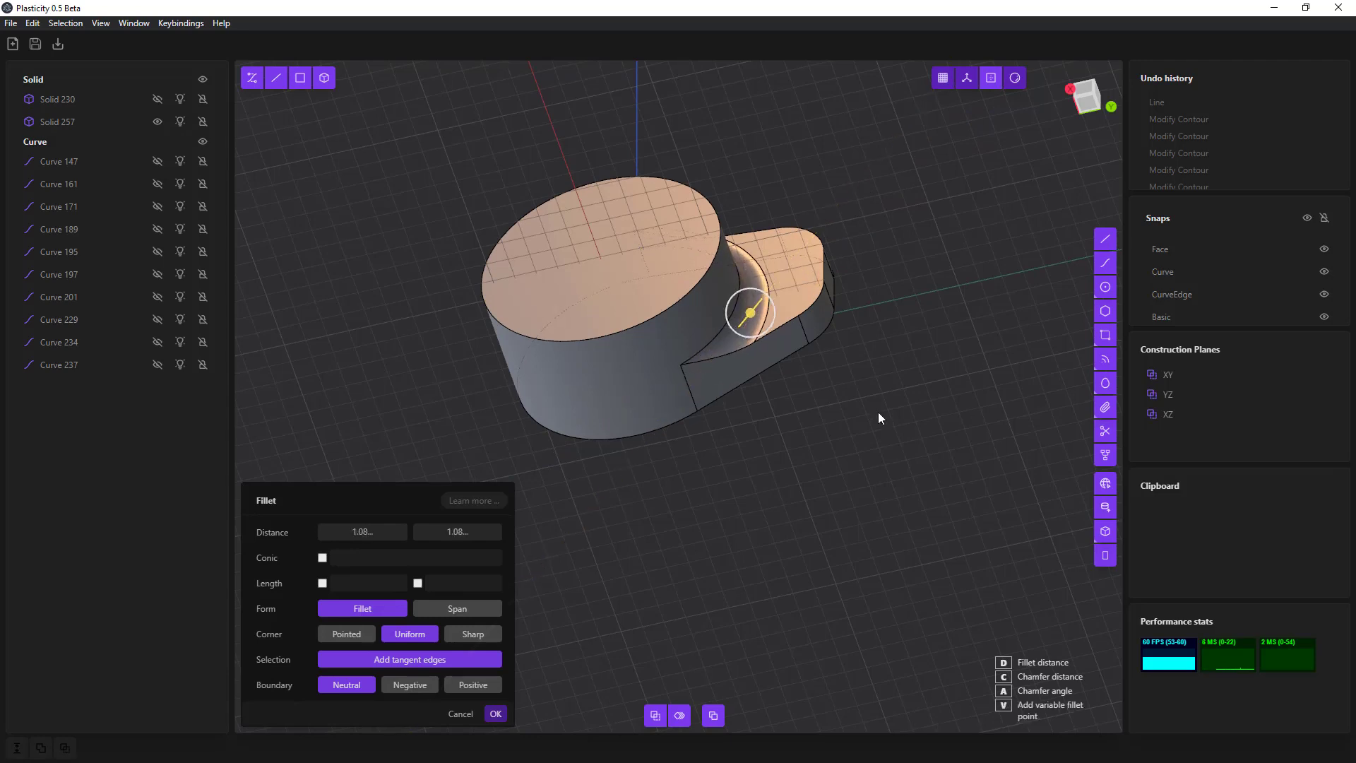
key("Return")
middle_click_drag(770, 542, 799, 582)
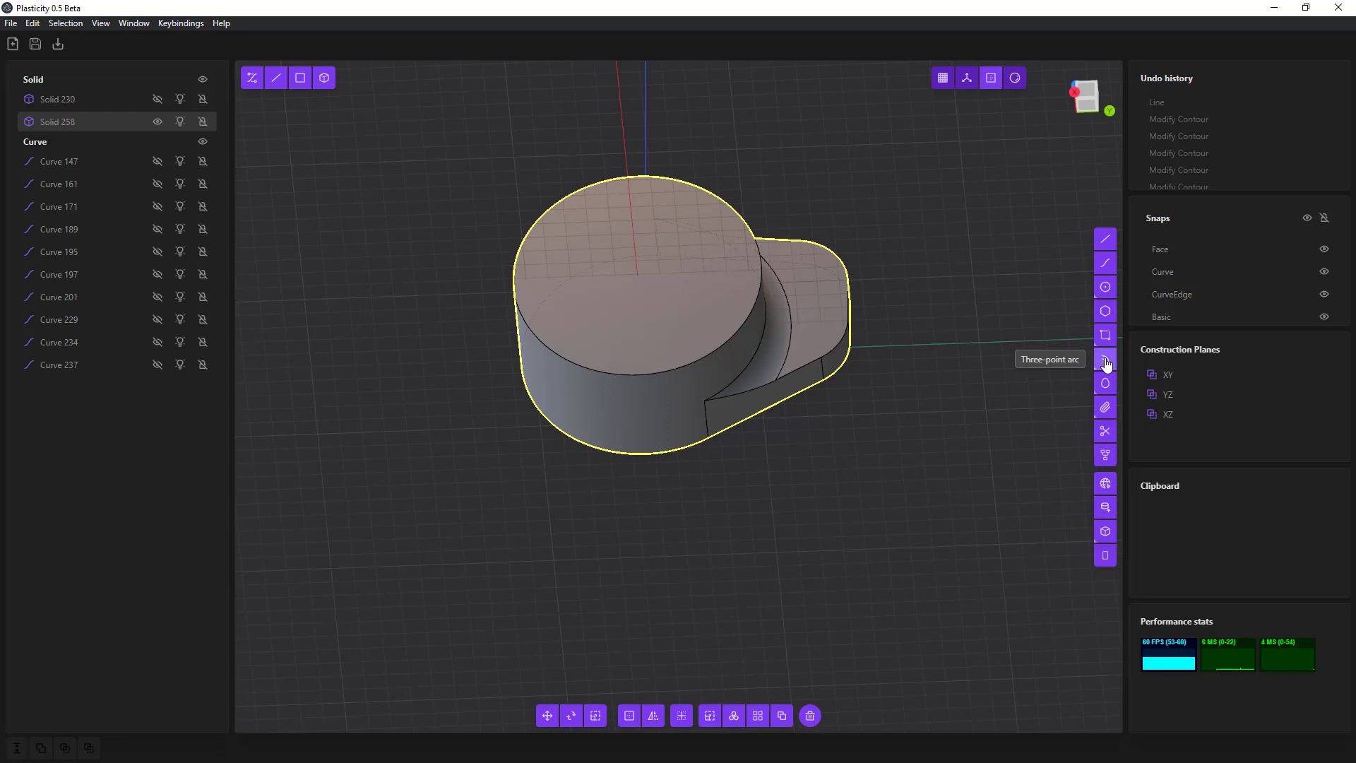
- Inspect the solid from the YZ side view and tilted angles, cancelling a stray Move
left_click(1074, 92)
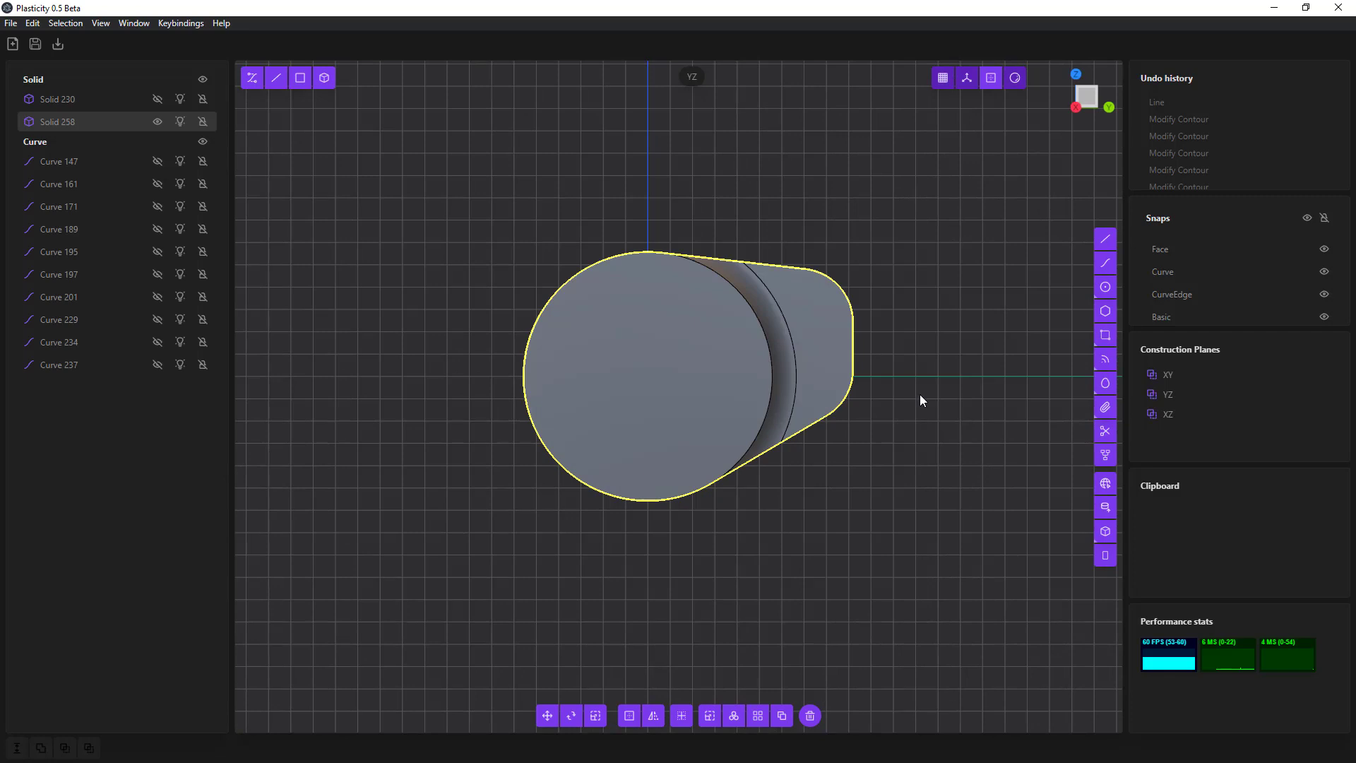
mouse_move(893, 455)
middle_mouse_down()
mouse_move(820, 499)
mouse_move(815, 420)
mouse_move(838, 393)
middle_mouse_up()
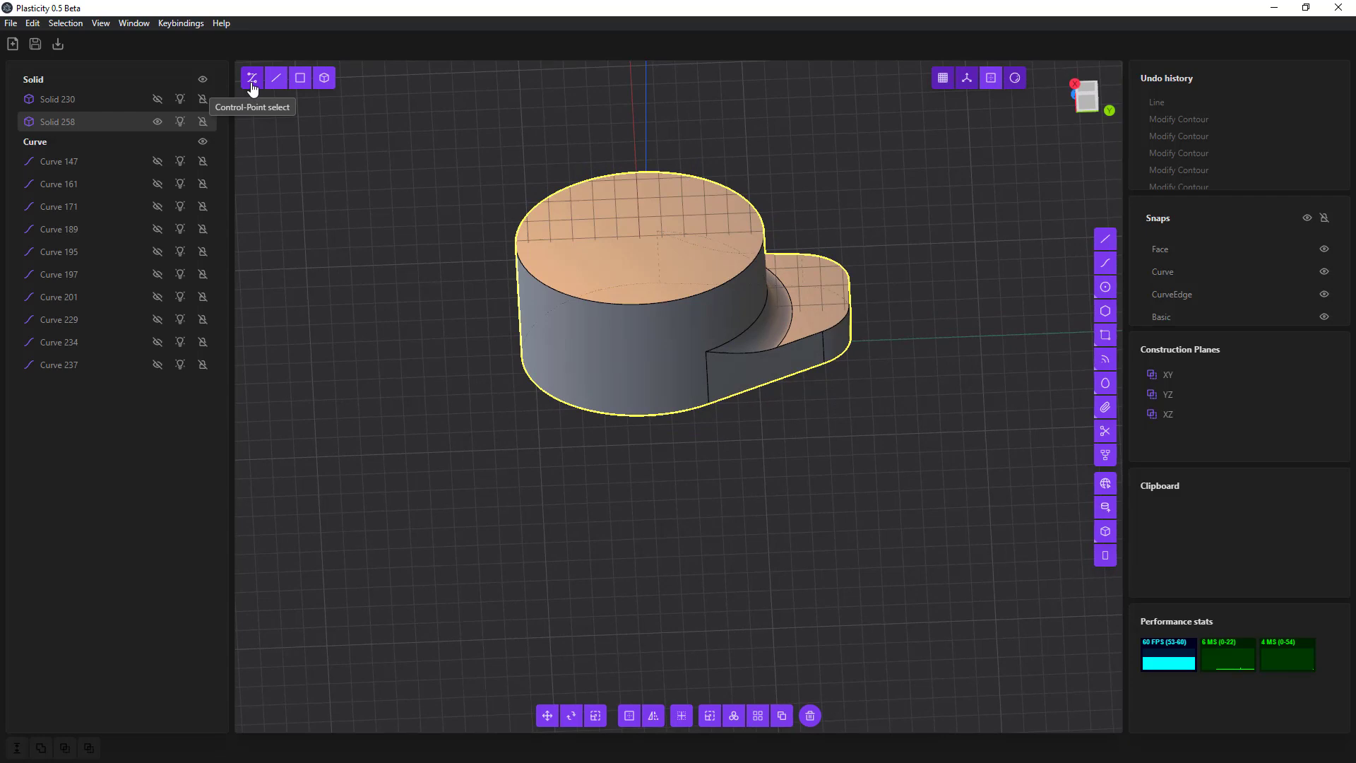
left_click(545, 717)
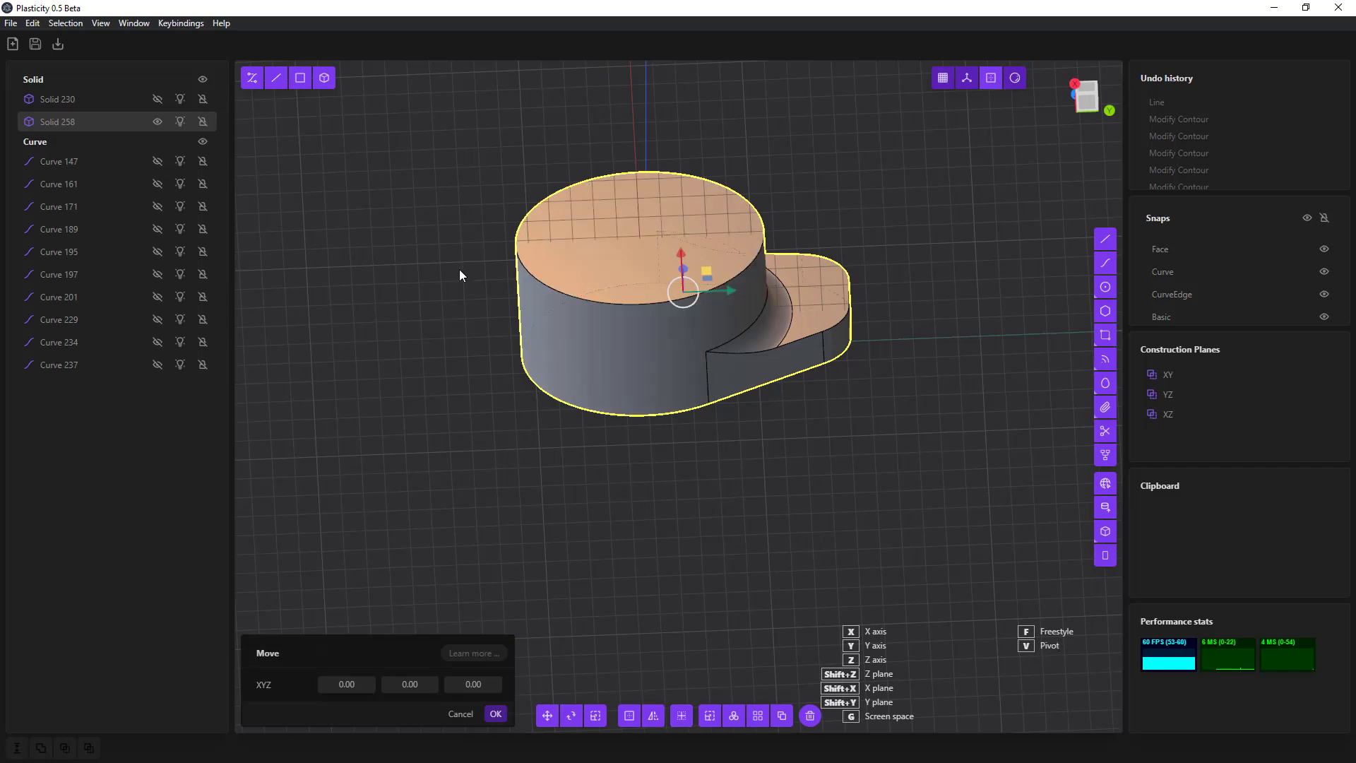
key("Escape")
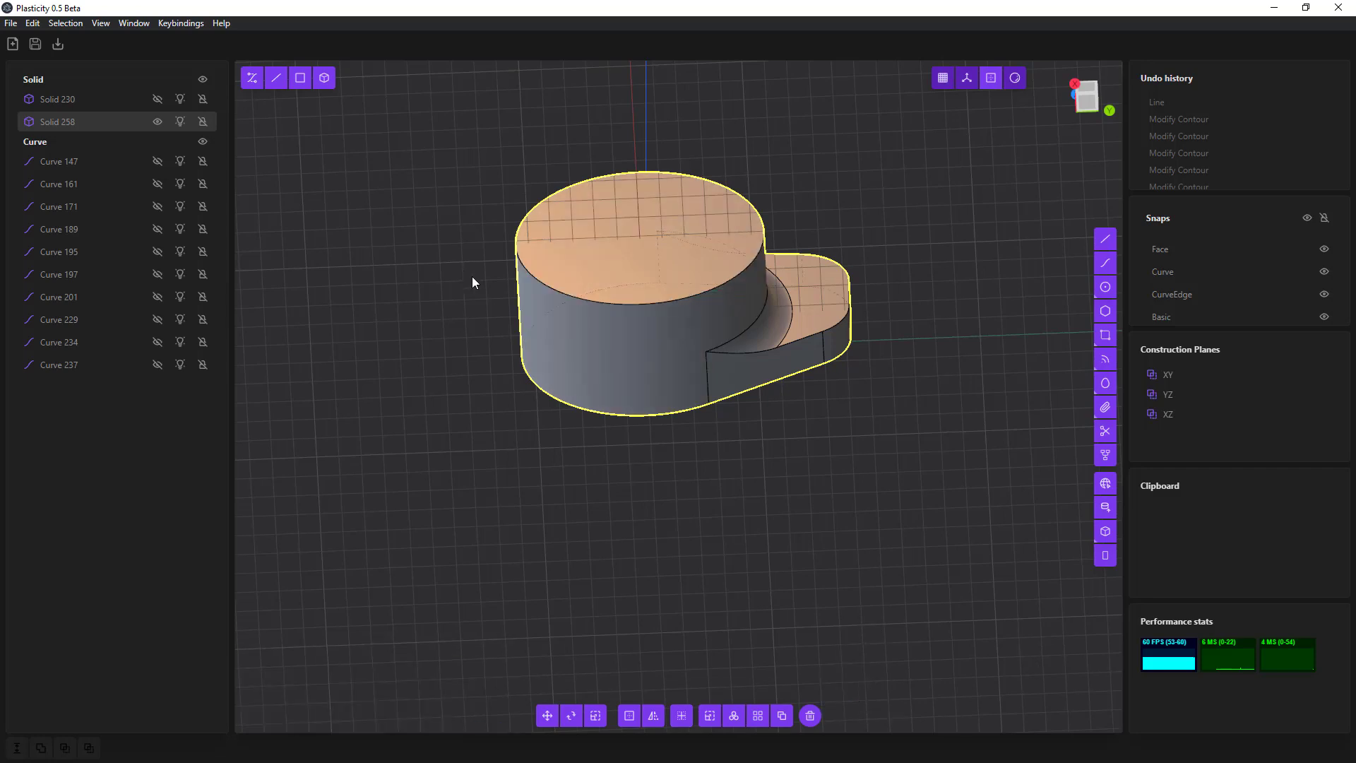
middle_click_drag(731, 422, 733, 372)
- Select the slab's flat front face, cancel the Offset Face, and look straight at it
left_click(731, 367)
key("o")
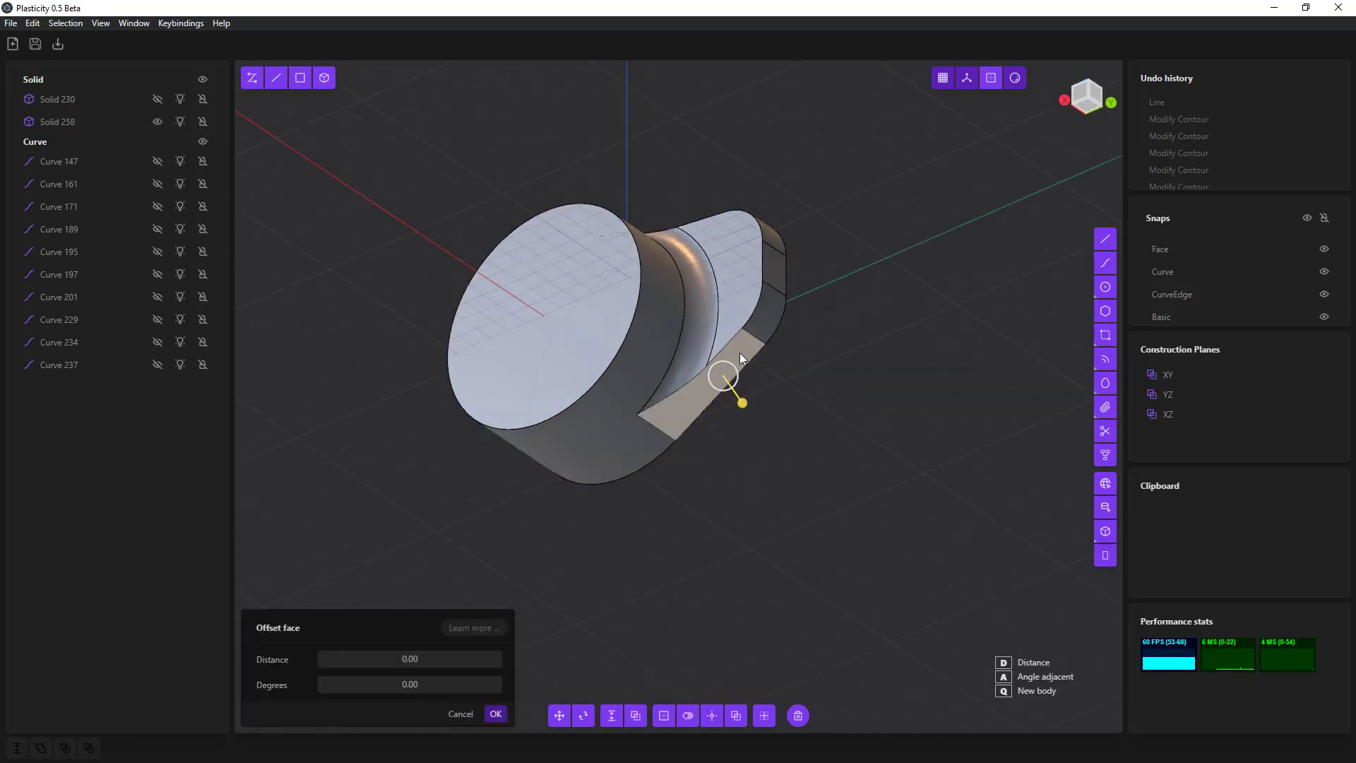
key("Escape")
key("KP_1")
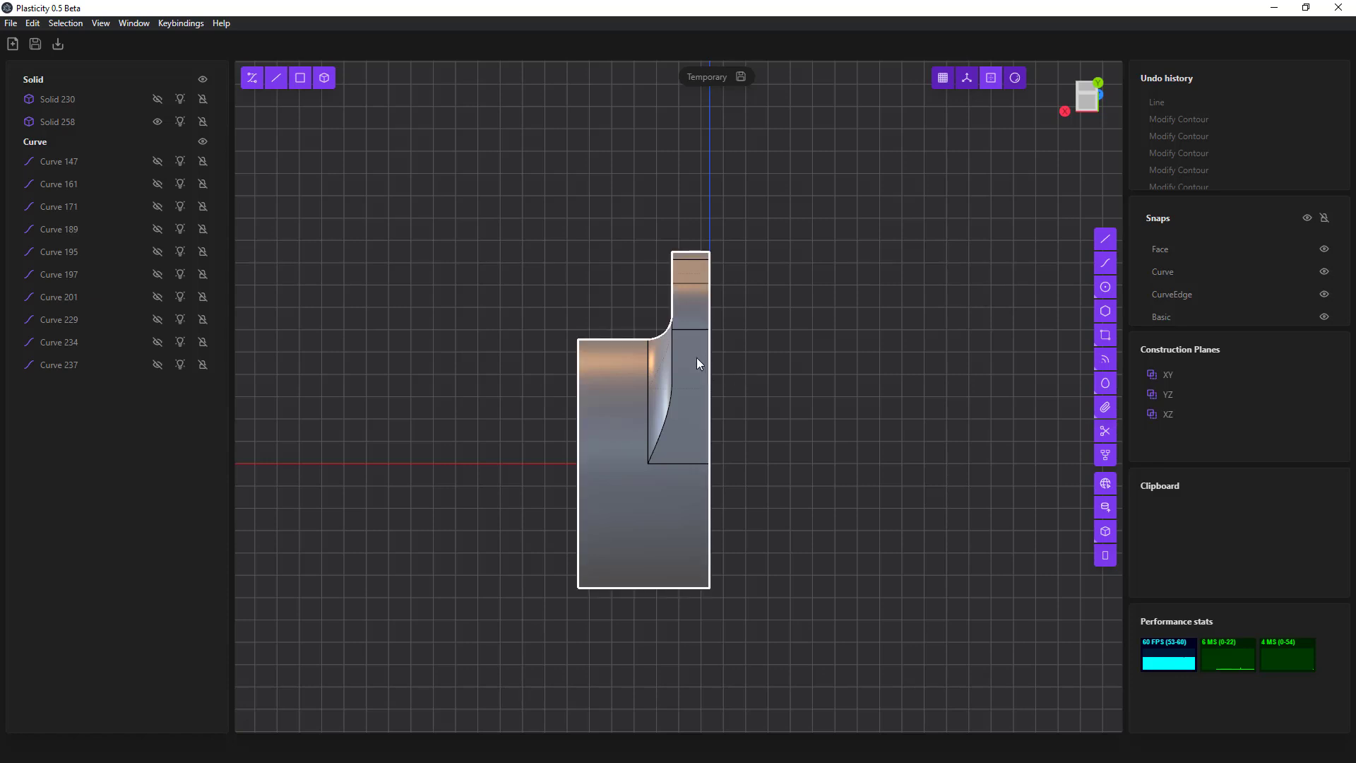
- Draw a closed narrow four-point line outline on the face as the slot profile
key("ctrl+z")
scroll(666, 374, "up", 1)
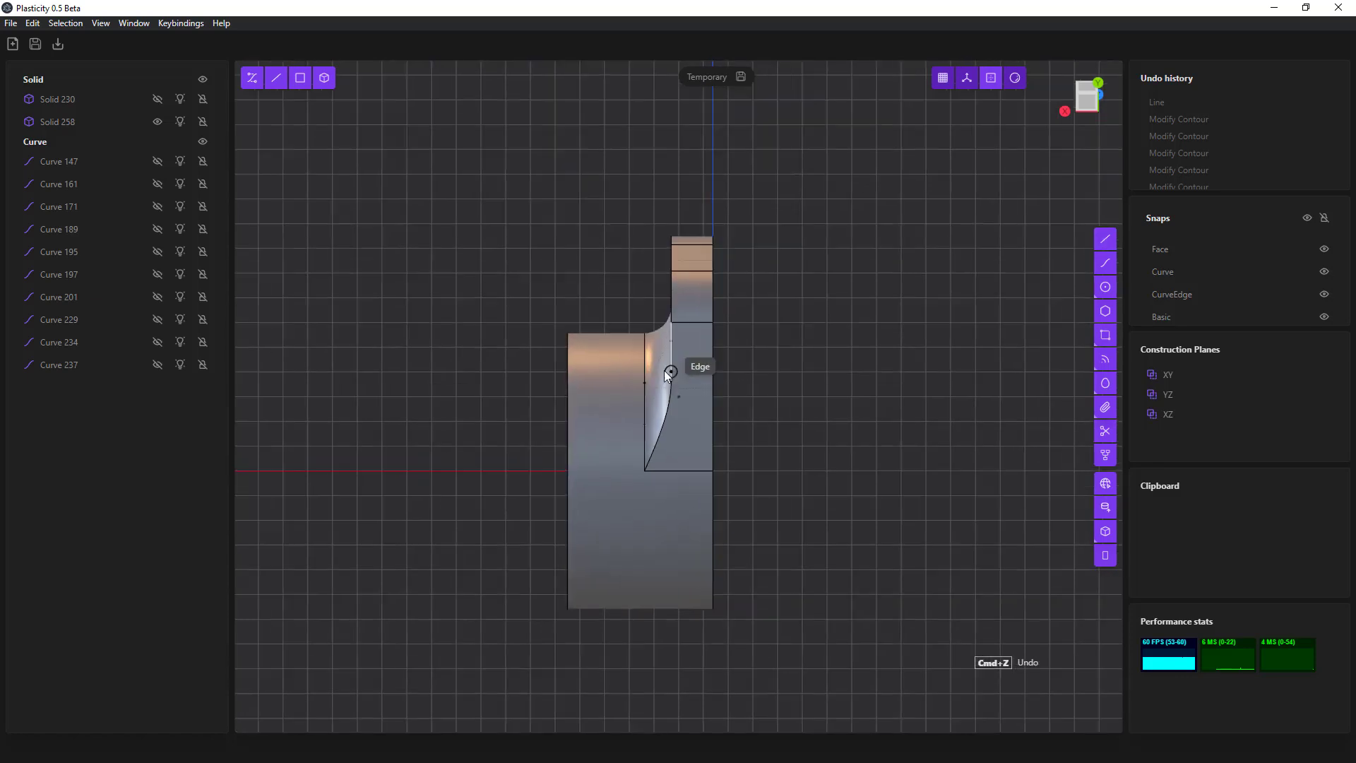
scroll(679, 353, "up", 1)
left_click(685, 330)
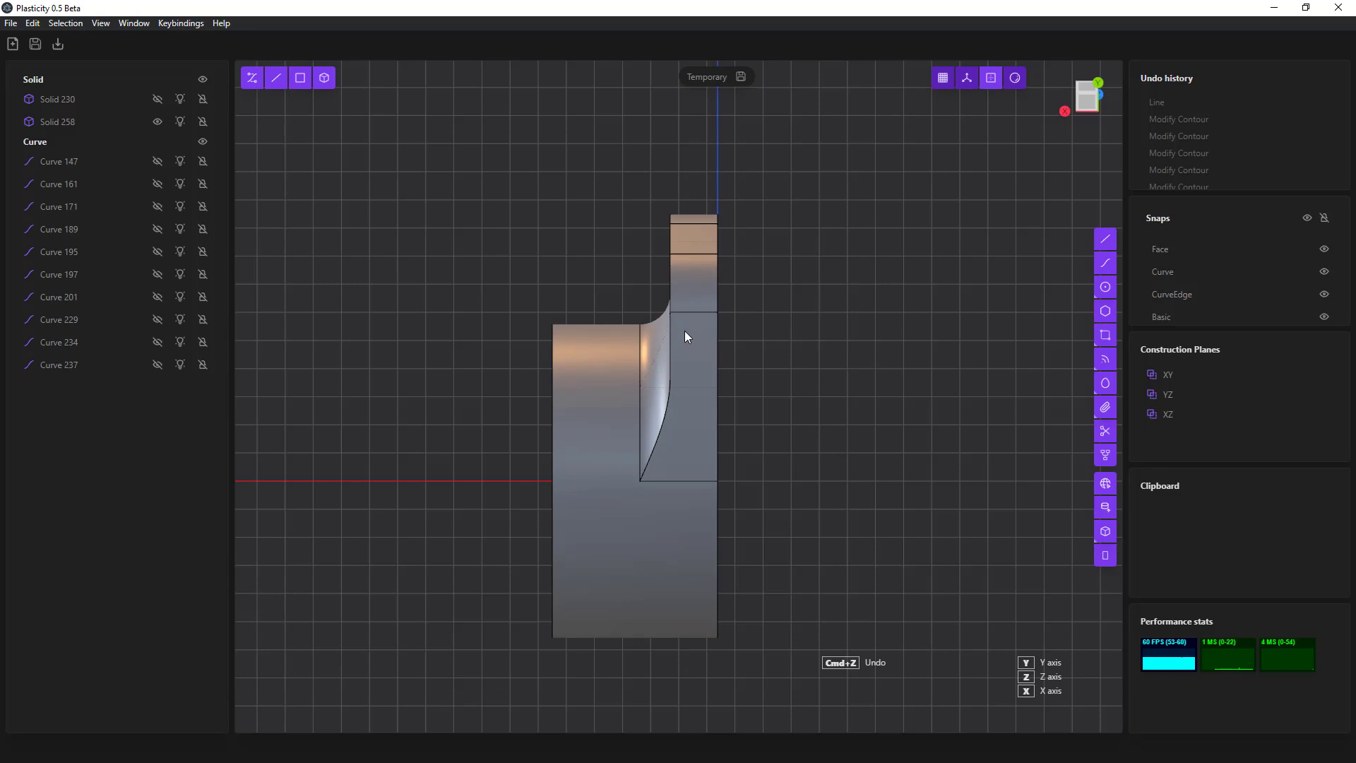
left_click(688, 452)
scroll(711, 464, "up", 2)
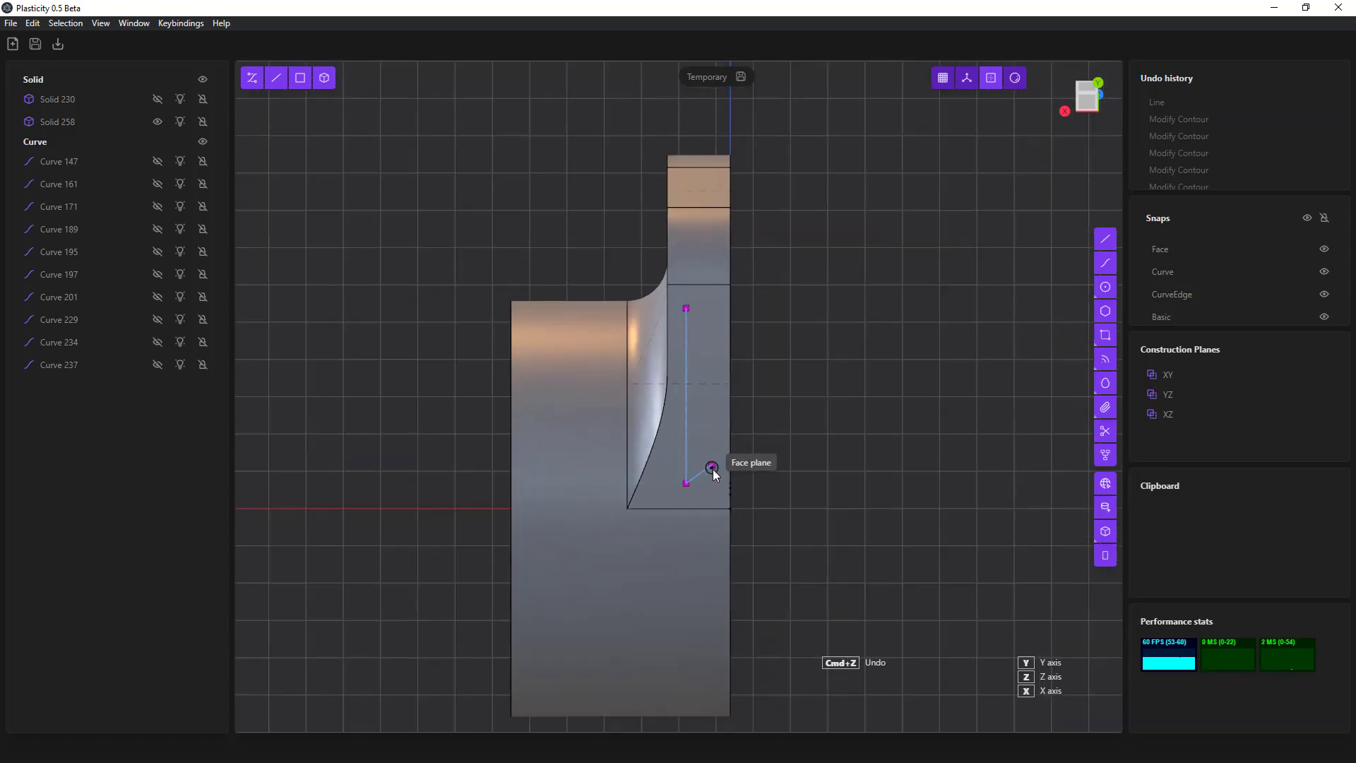
left_click(715, 483)
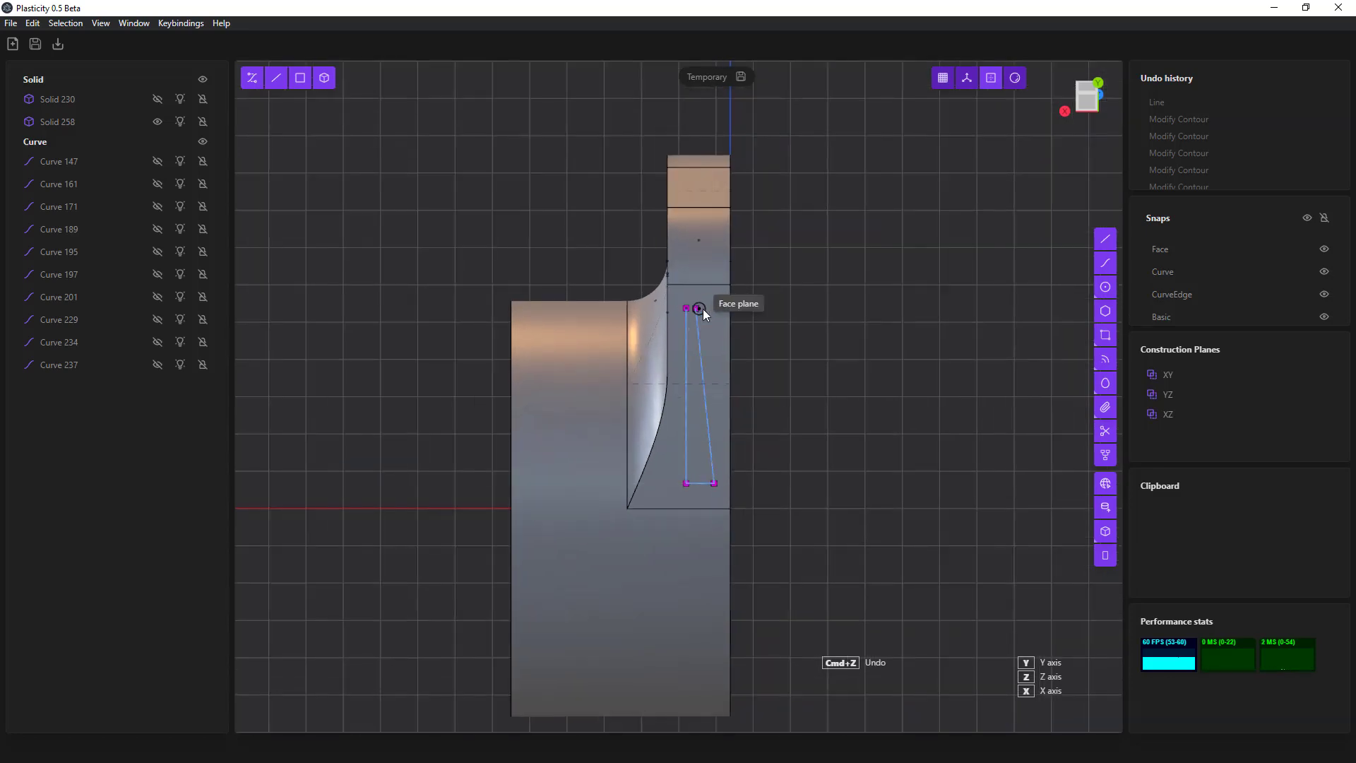
left_click(686, 308)
middle_click_drag(689, 308, 719, 408)
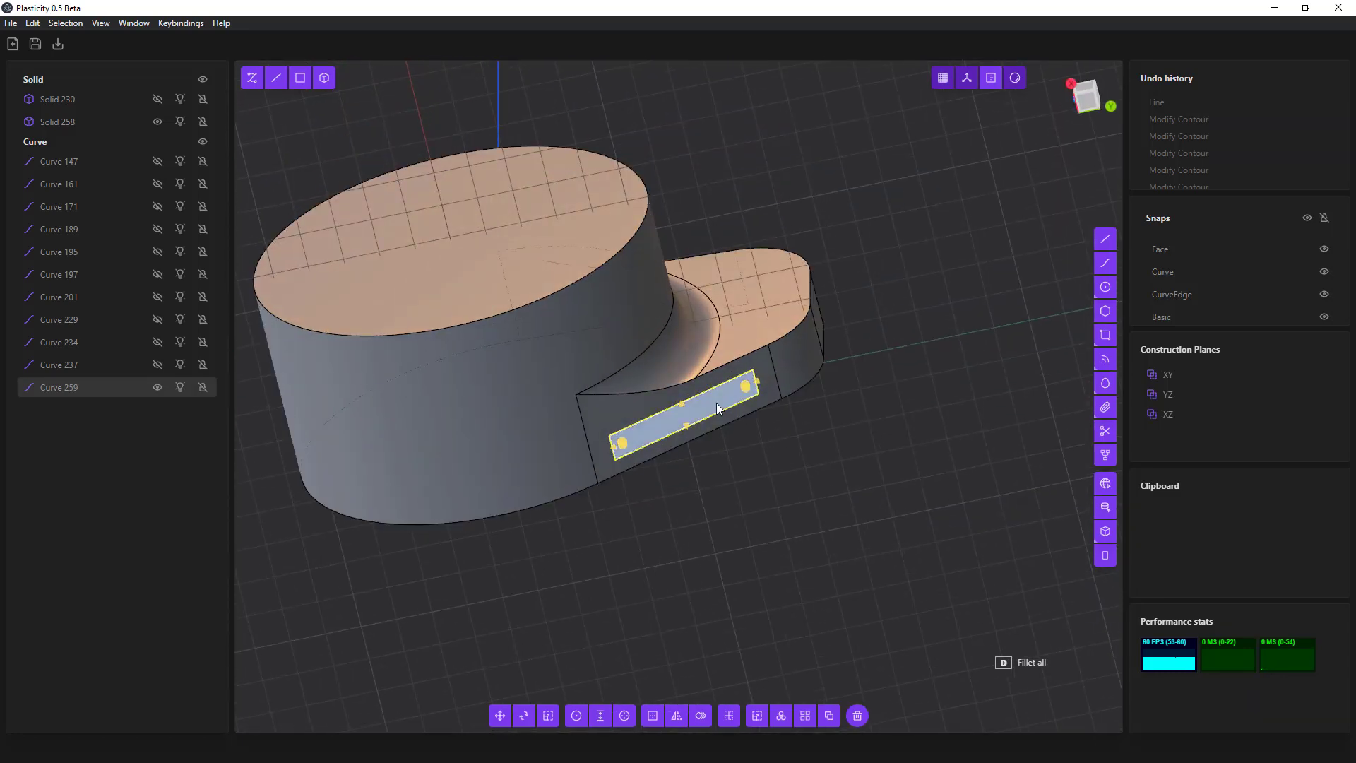
- Extrude the slot outline 0.91 into the slab, subtracting it from the solid, and hide the curve
key("e")
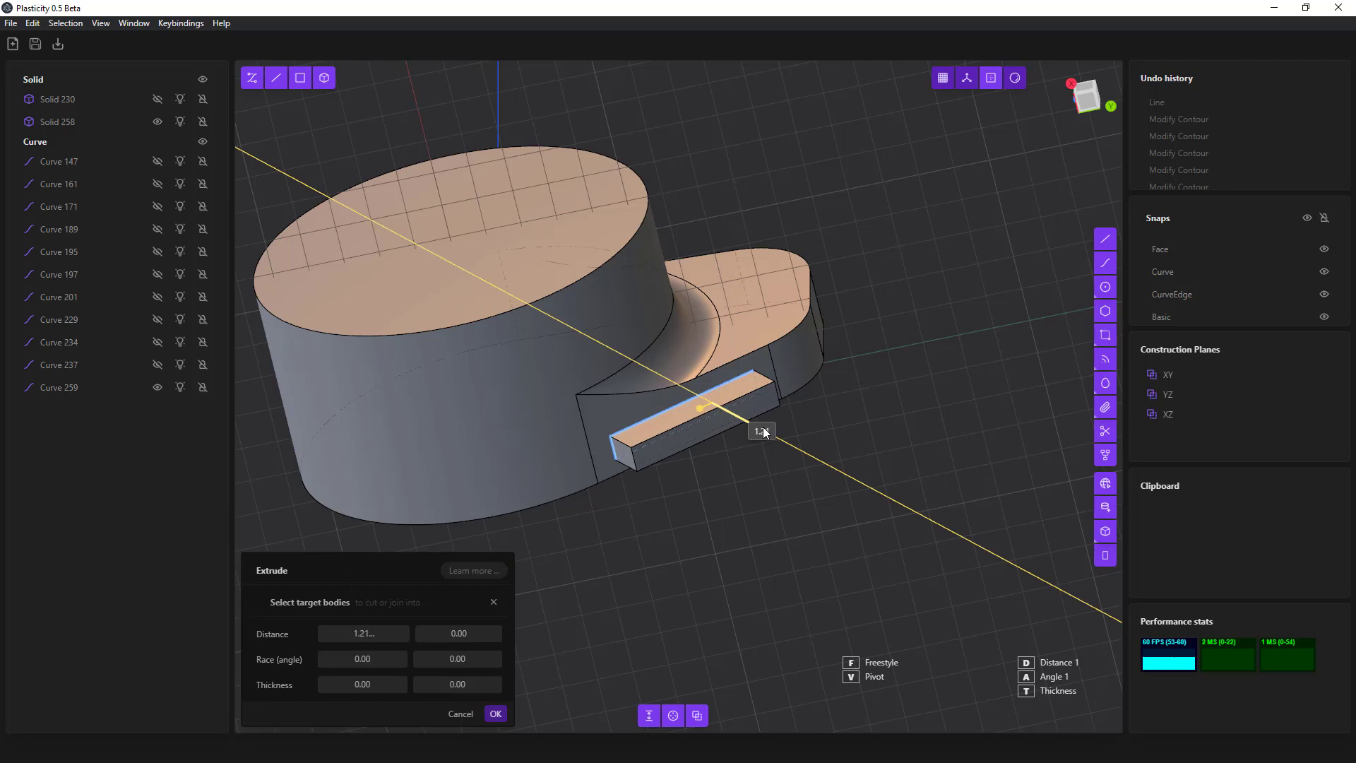
left_click(718, 421)
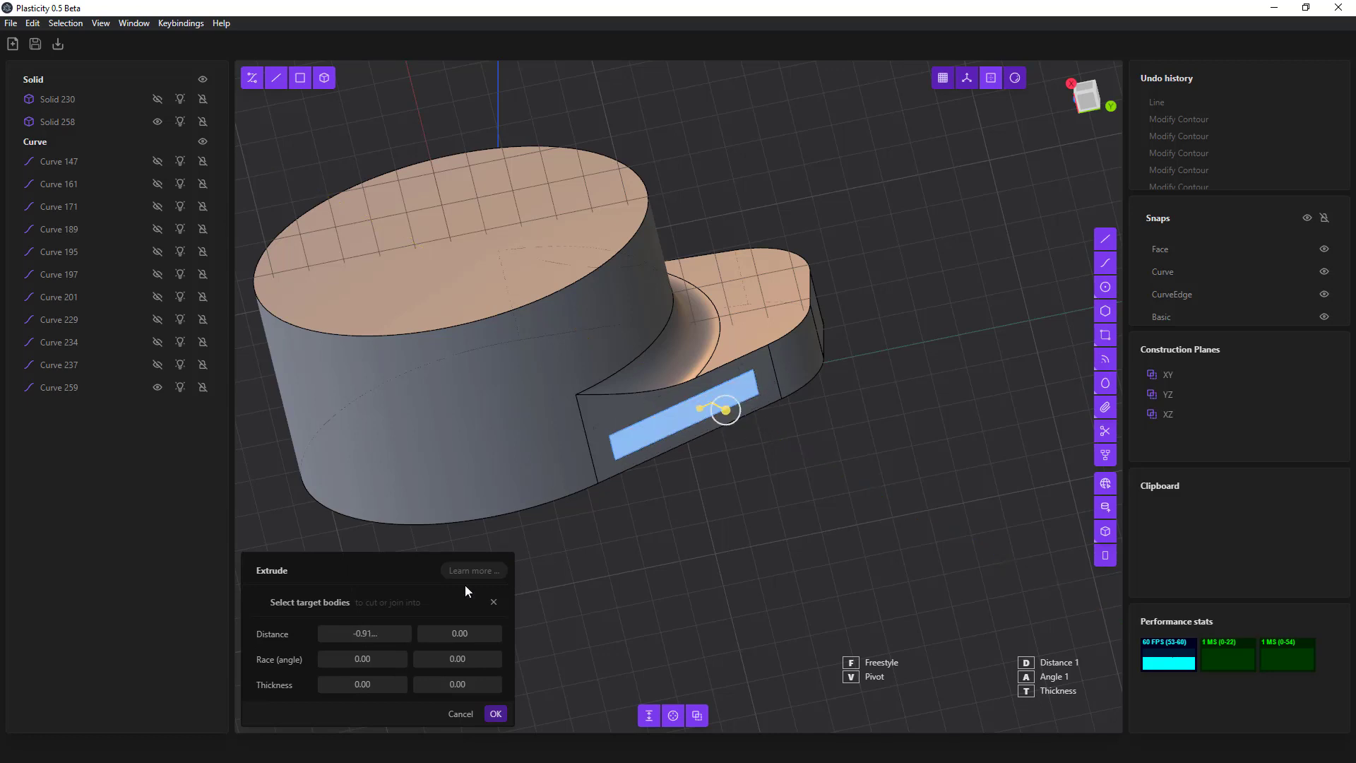
left_click(393, 609)
left_click(489, 443)
key("Return")
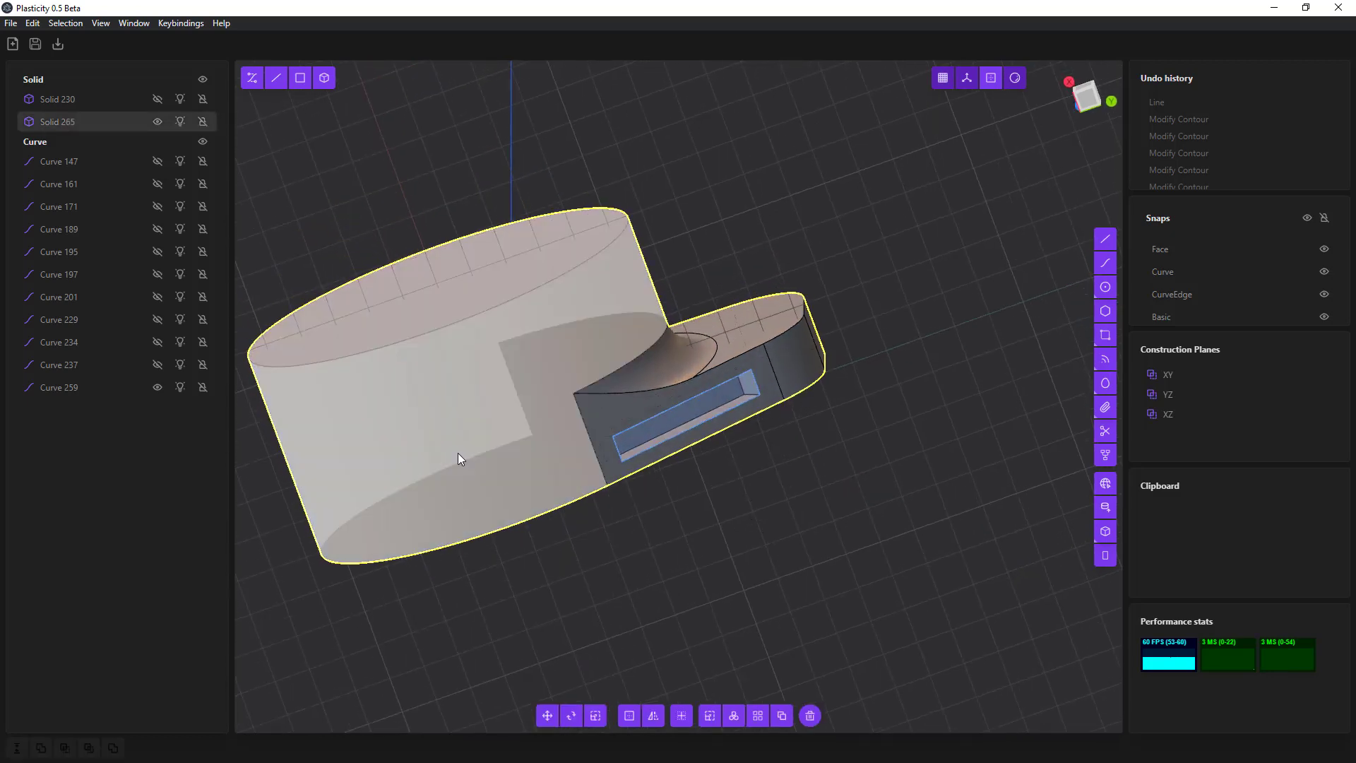
left_click(157, 387)
middle_click_drag(483, 532, 543, 563)
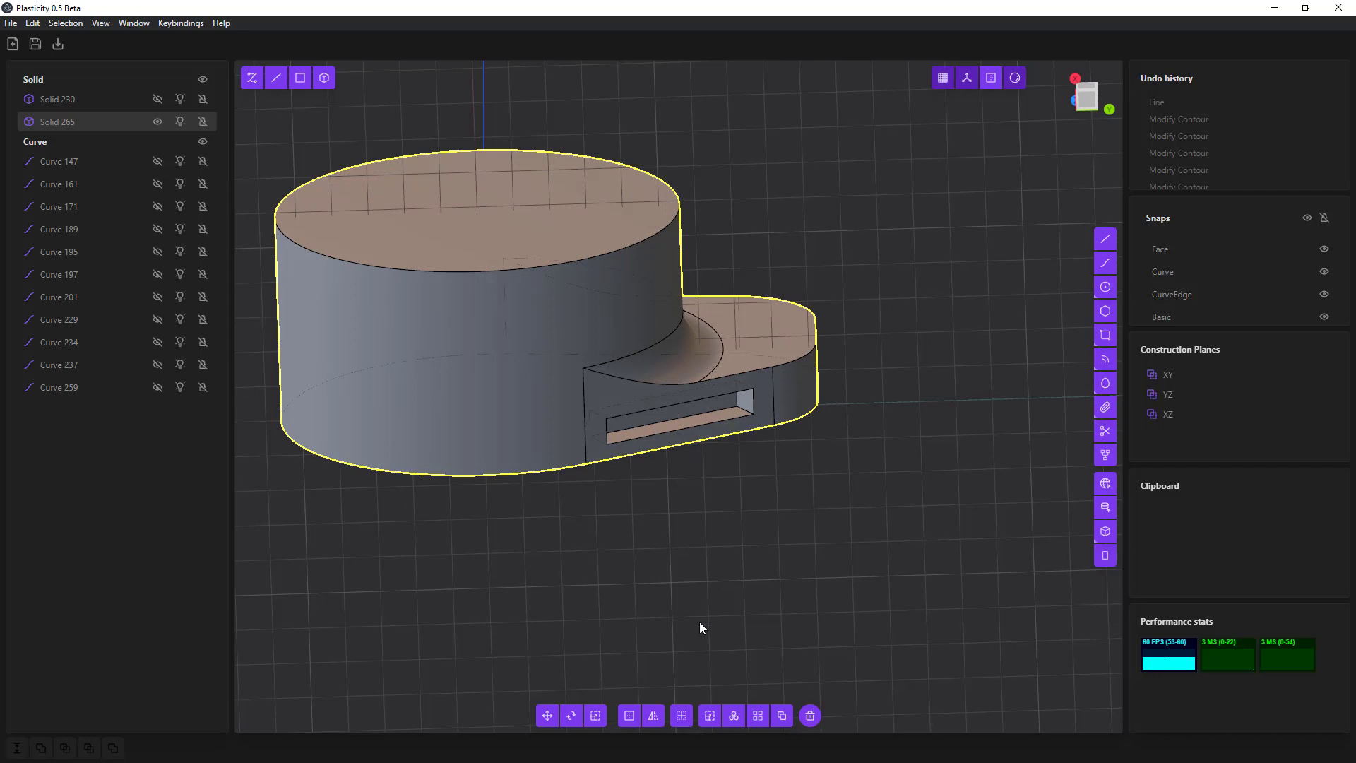
scroll(699, 619, "down", 5)
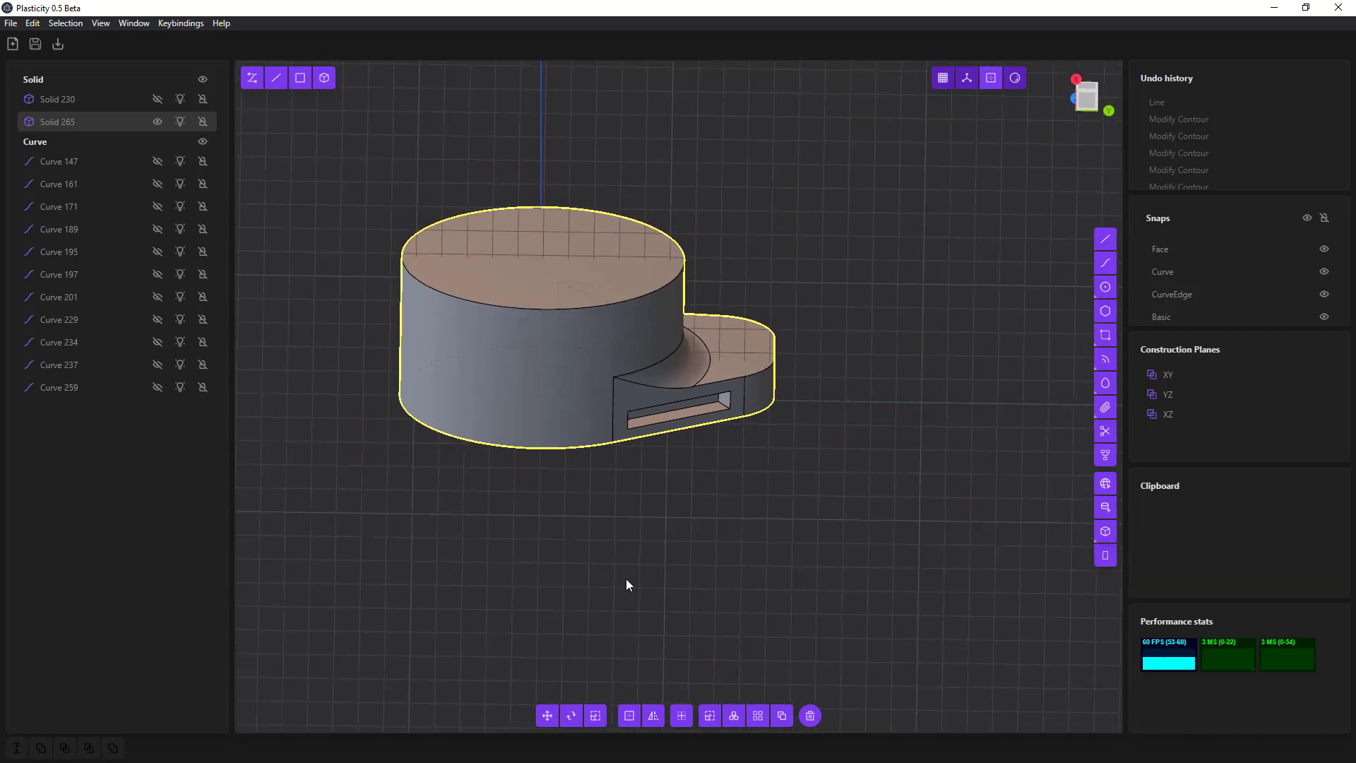
middle_click_drag(627, 579, 700, 579)
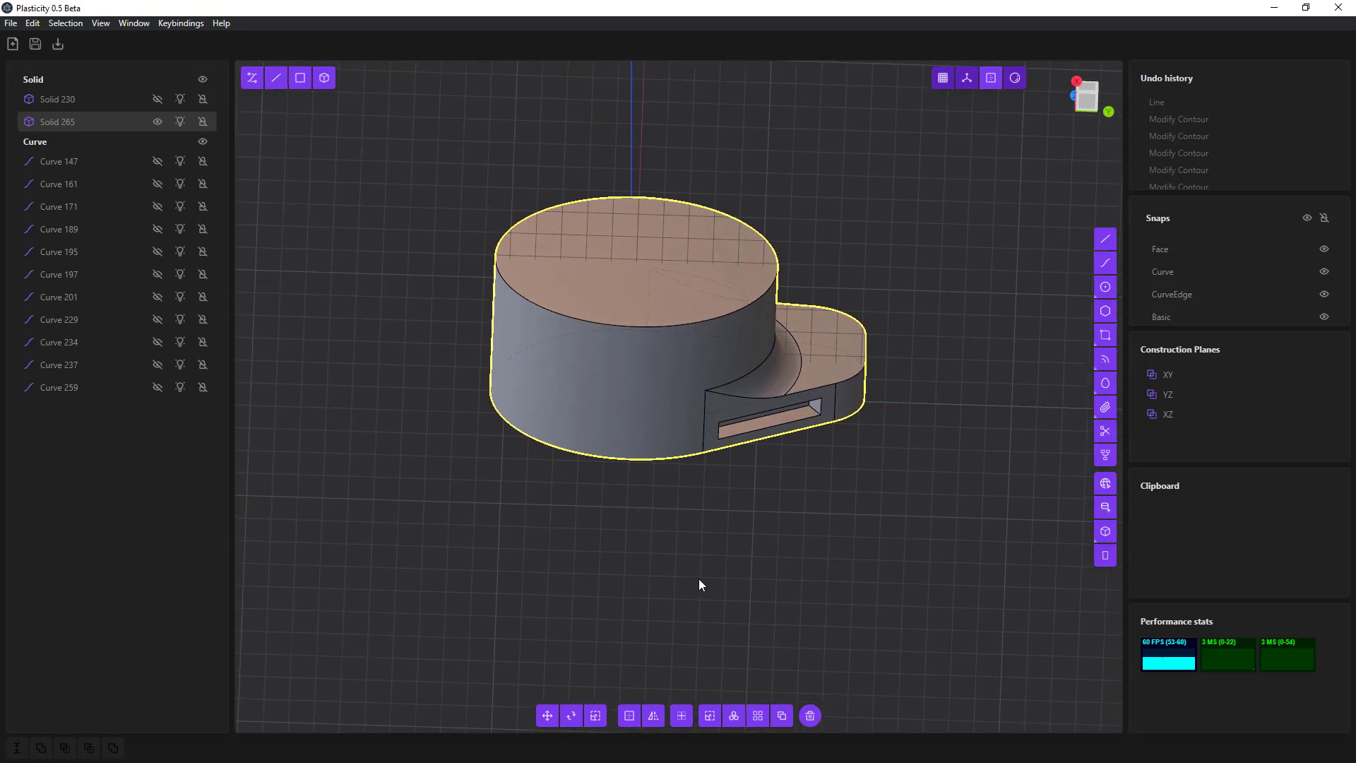